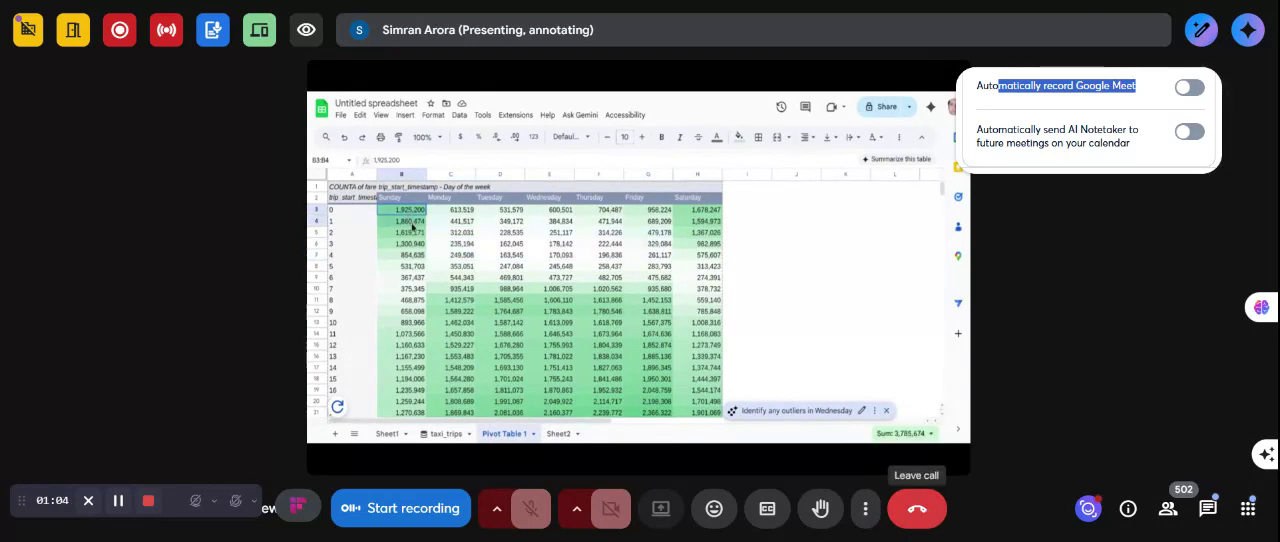
- Leave the meeting, dismiss the transcript and sharing prompts, and rate the audio and video as very good
click(920, 513)
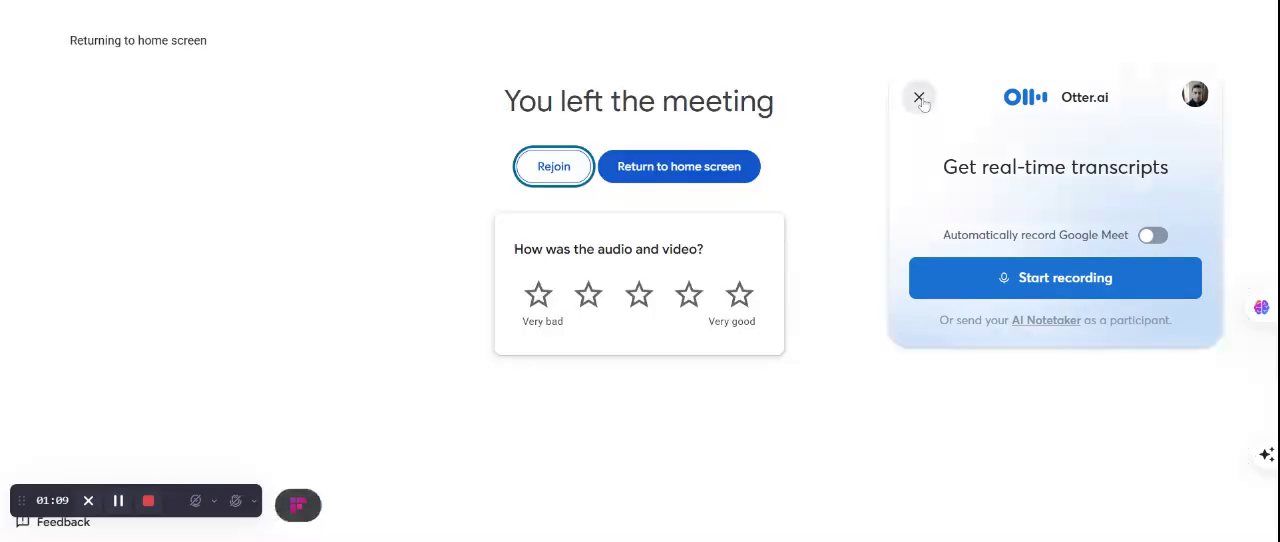
click(919, 98)
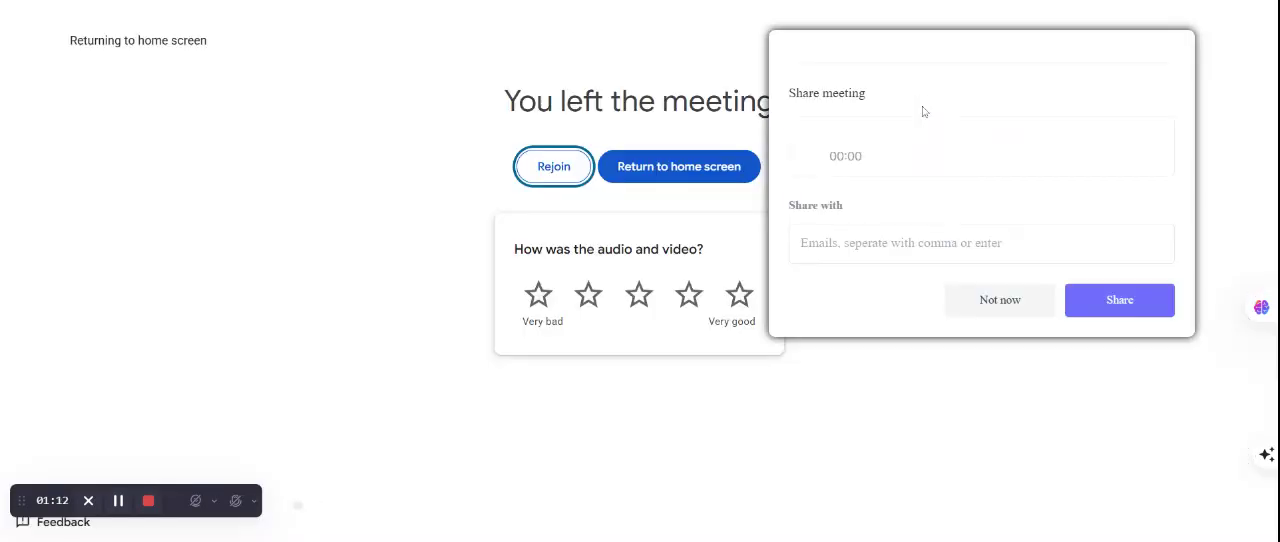
click(1012, 304)
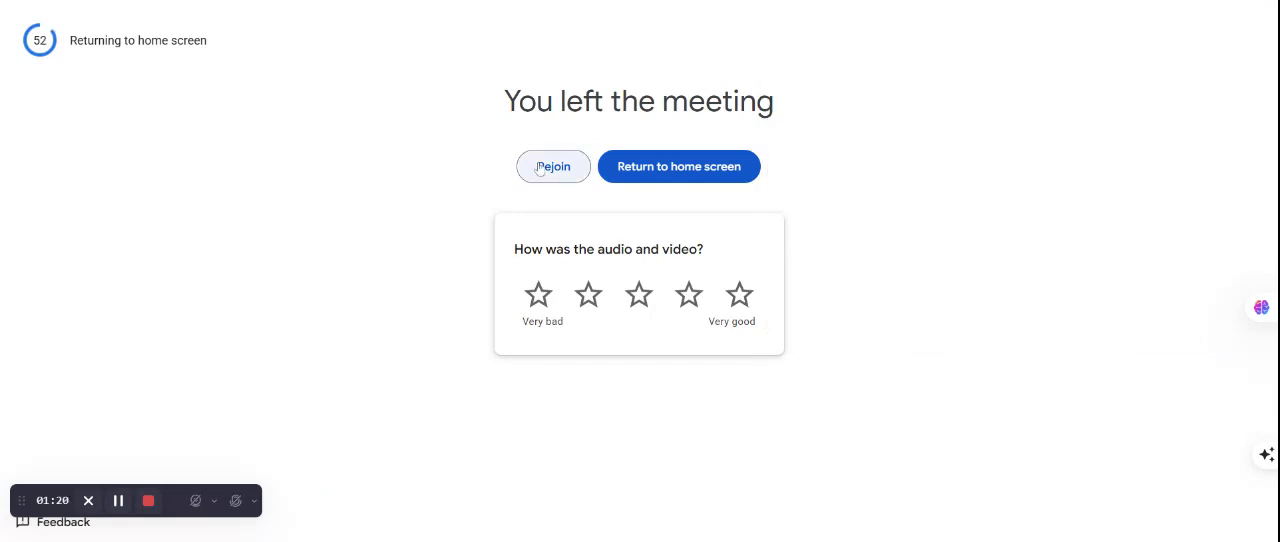
click(740, 296)
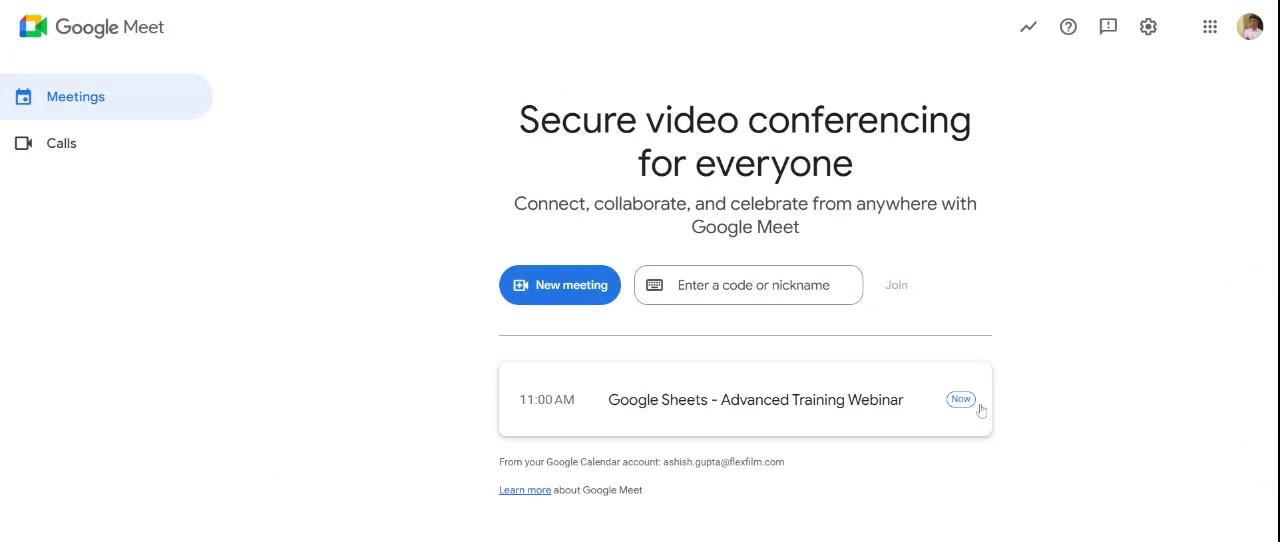
- Rejoin the Google Sheets - Advanced Training Webinar meeting with the camera turned off
click(968, 404)
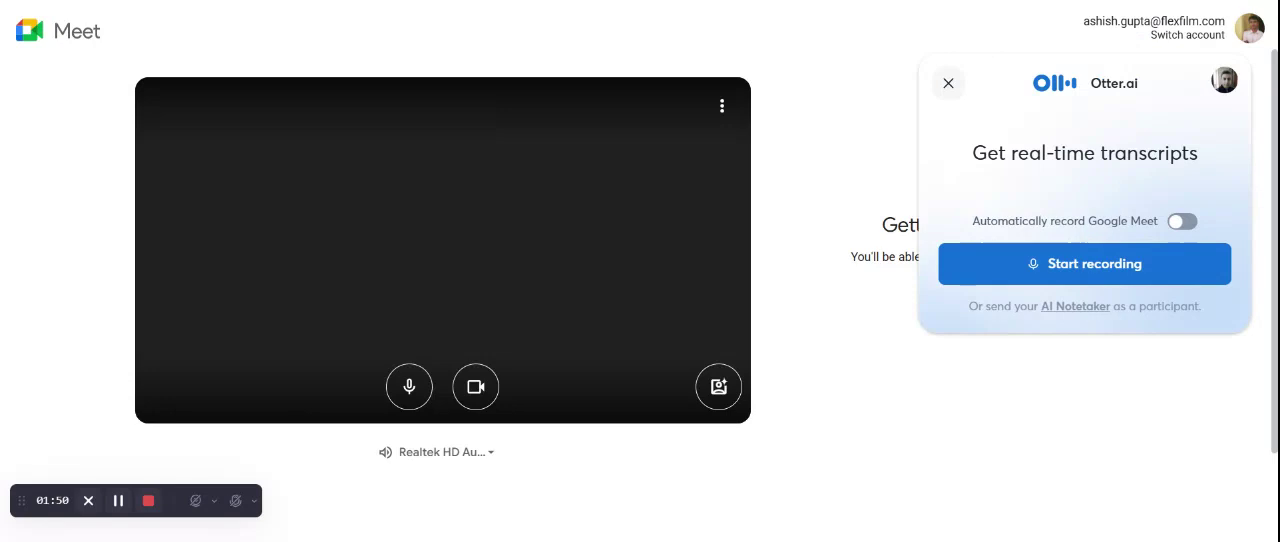
click(1021, 273)
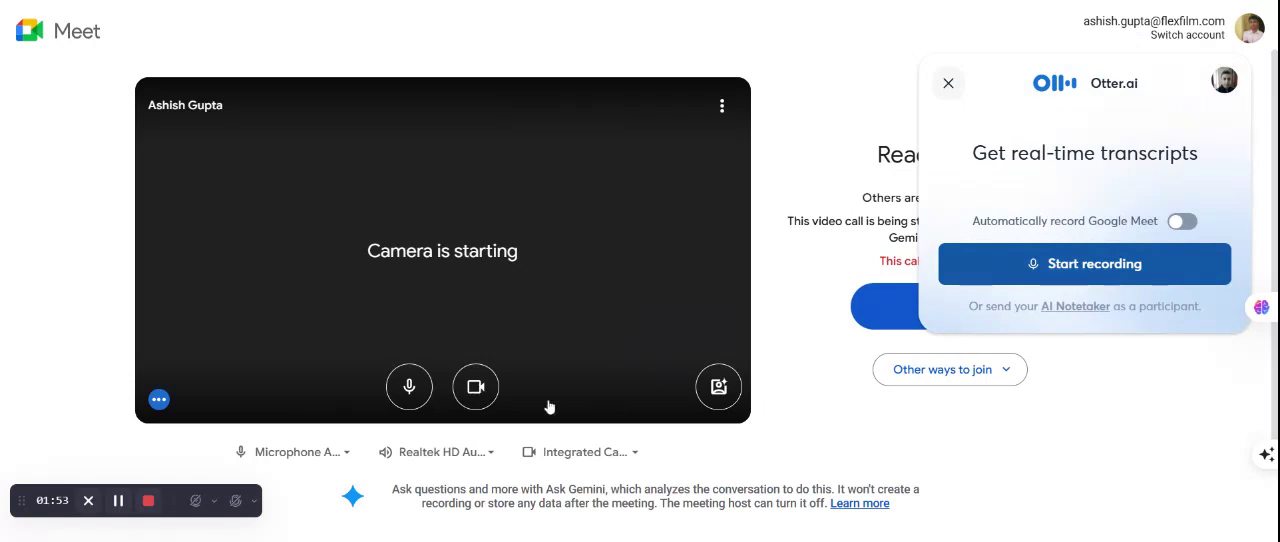
click(477, 393)
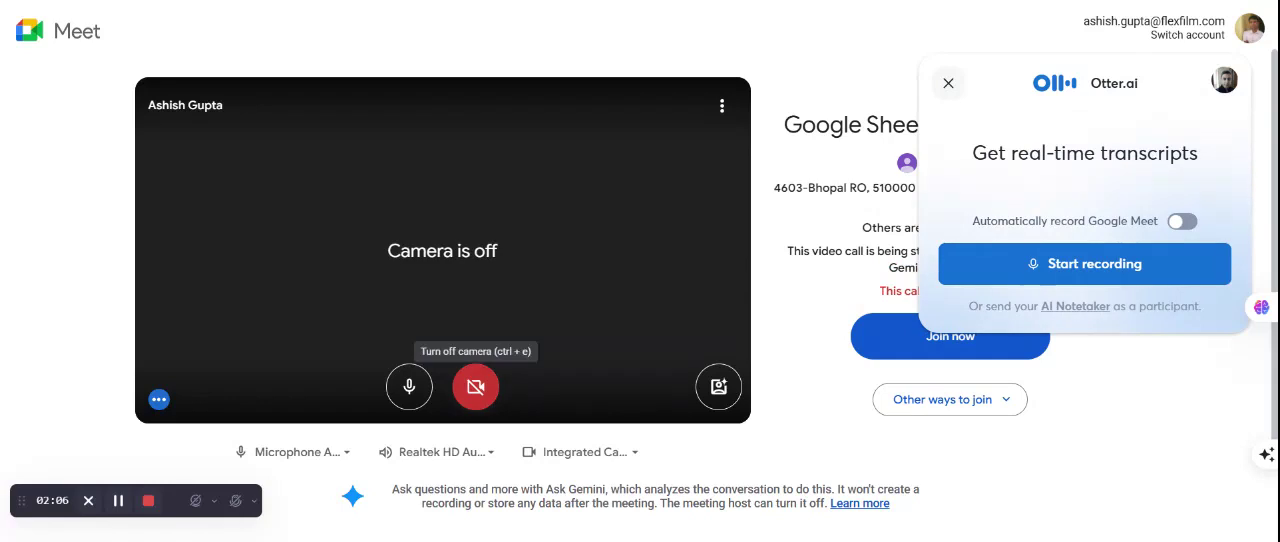
click(928, 350)
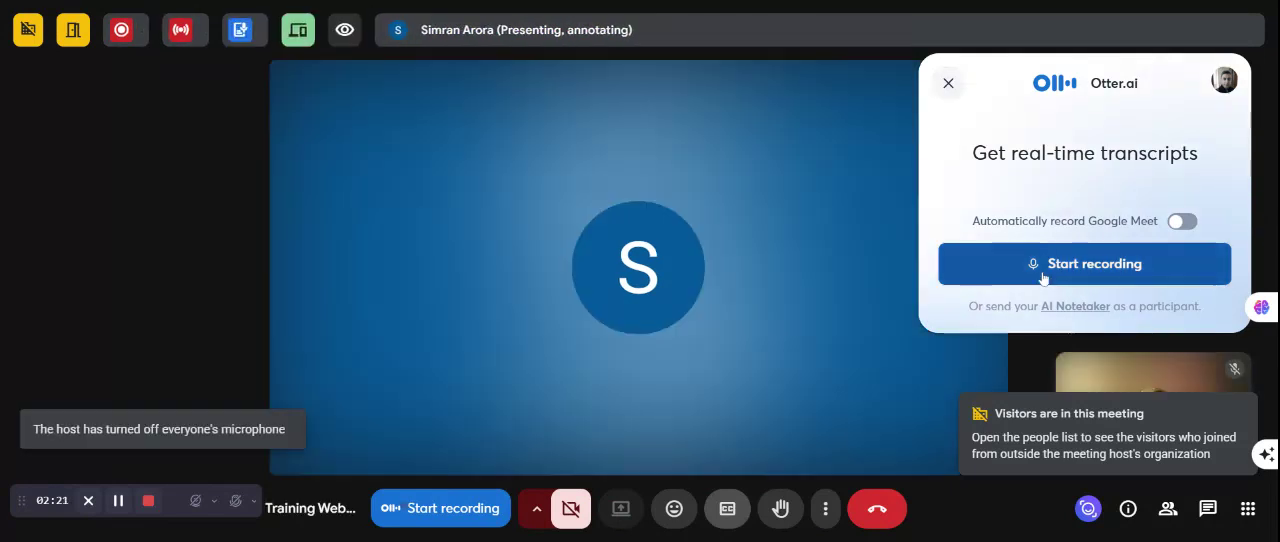
- Start an Otter.ai recording of the meeting, then hide its live transcription and reposition the recording widget
click(1043, 278)
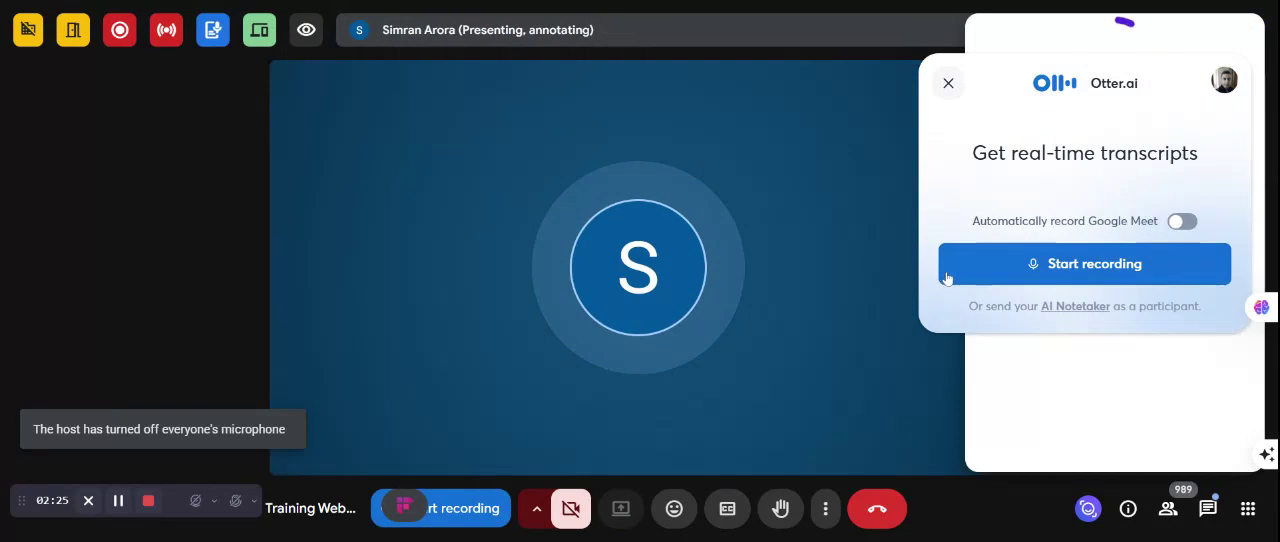
click(997, 270)
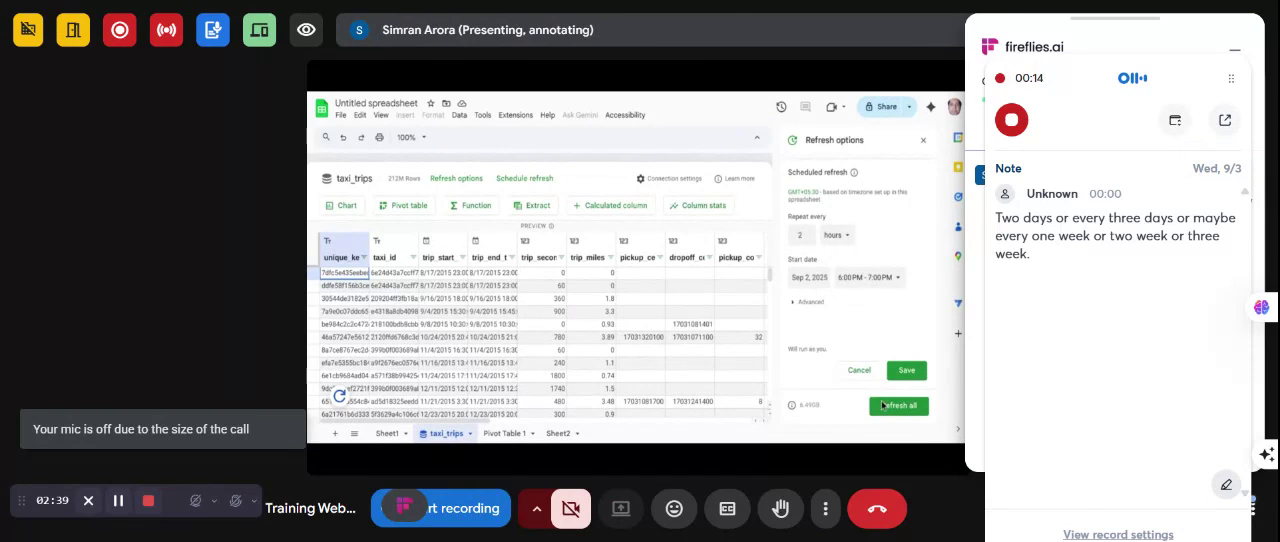
click(1176, 121)
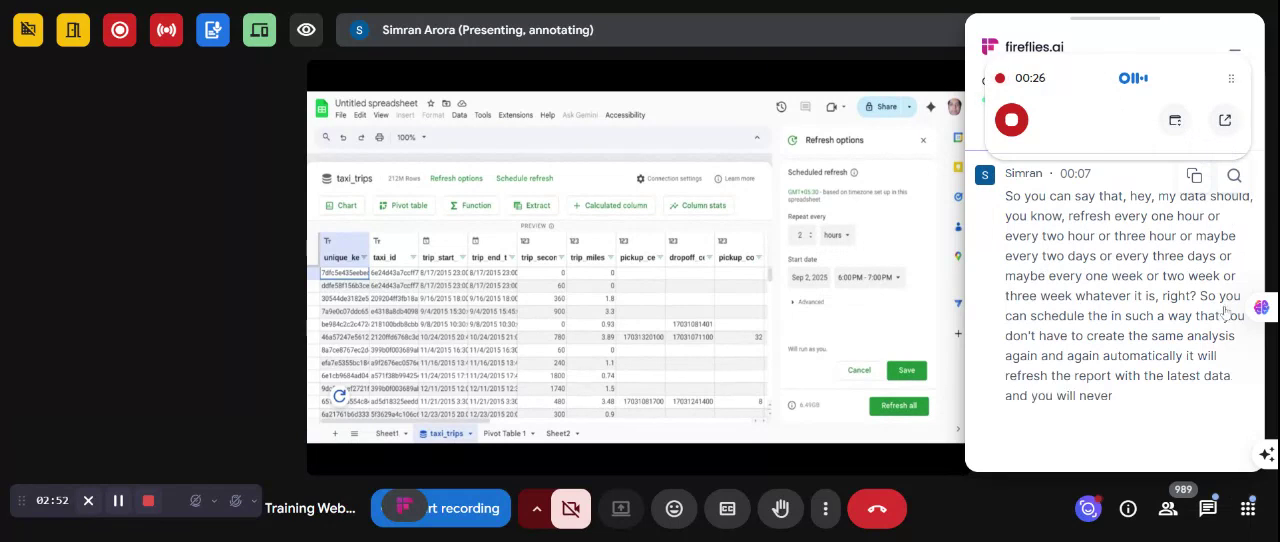
drag(1231, 121, 1166, 121)
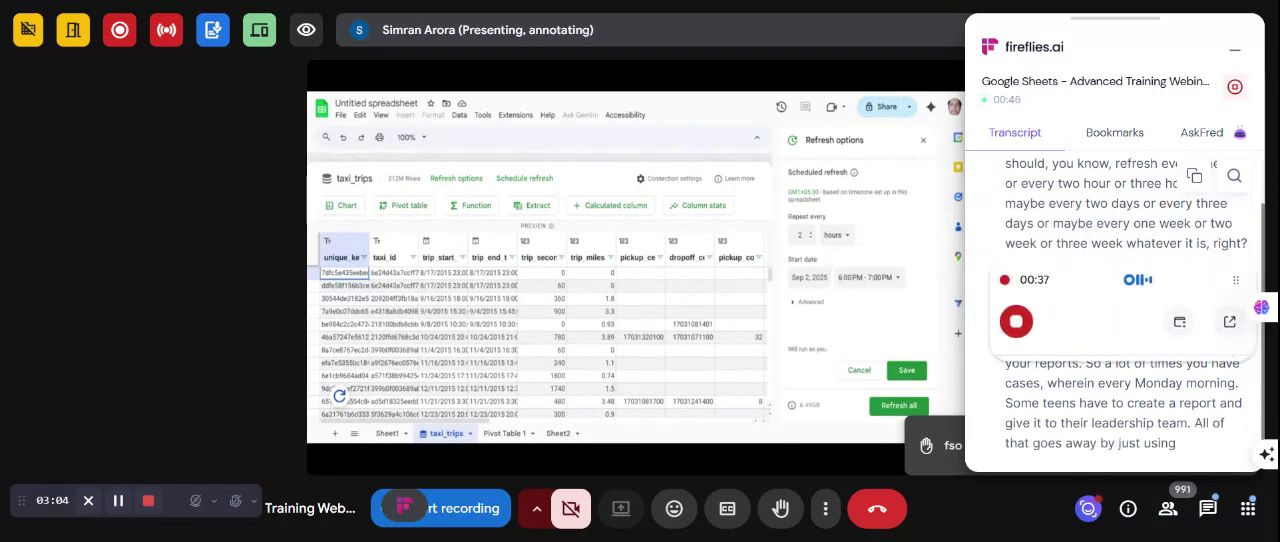
drag(1200, 272, 1195, 113)
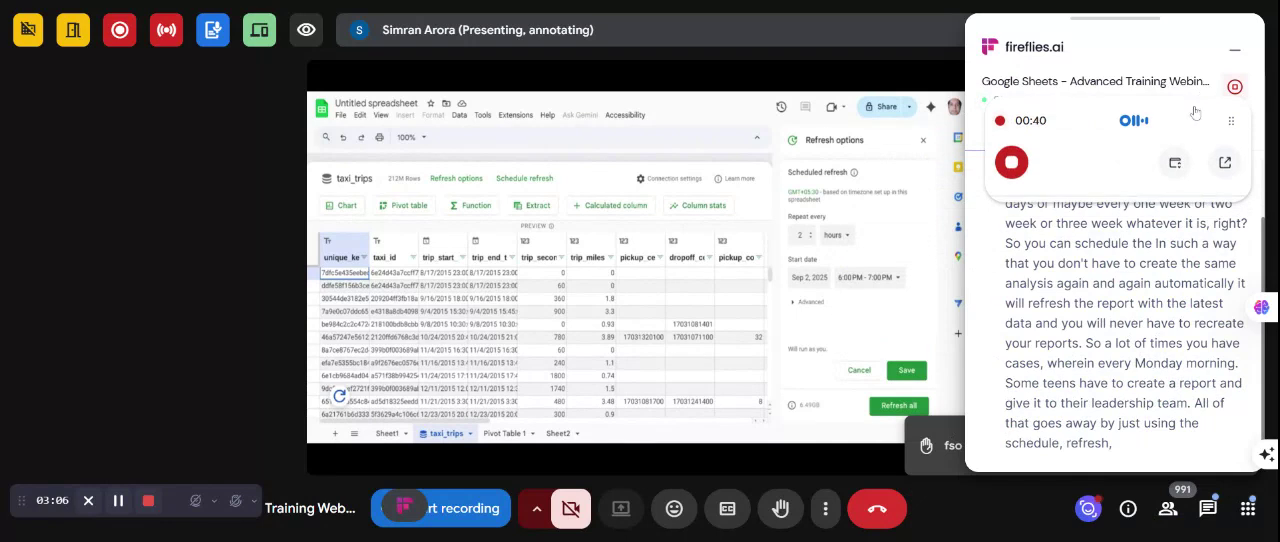
- Stop the Otter.ai recording and clear the Otter.ai and Fireflies panels from the call view
click(1014, 166)
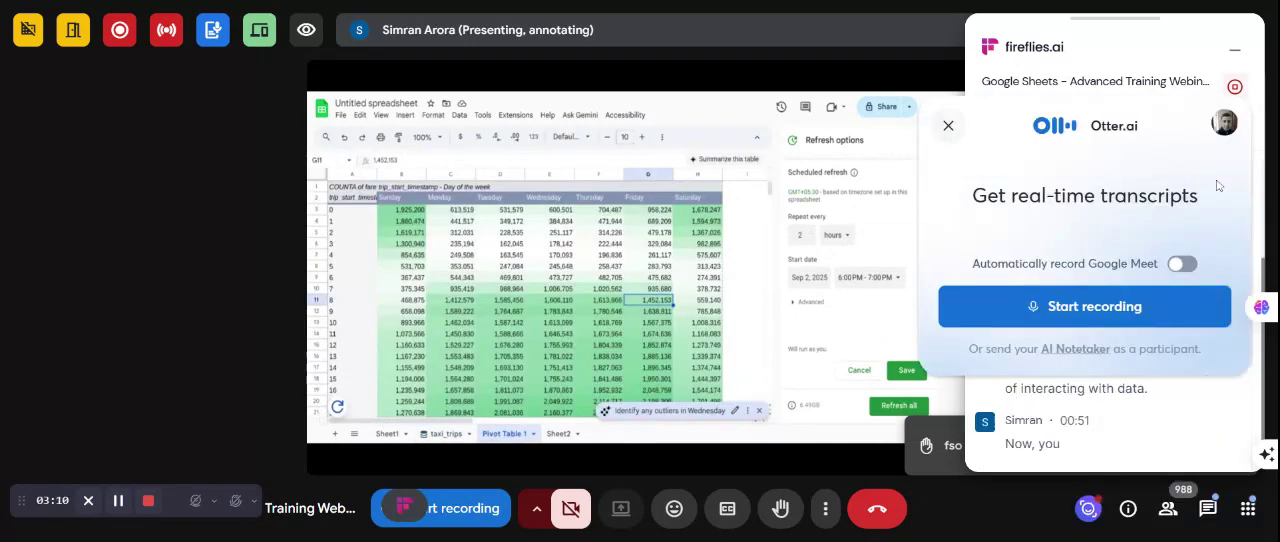
click(948, 126)
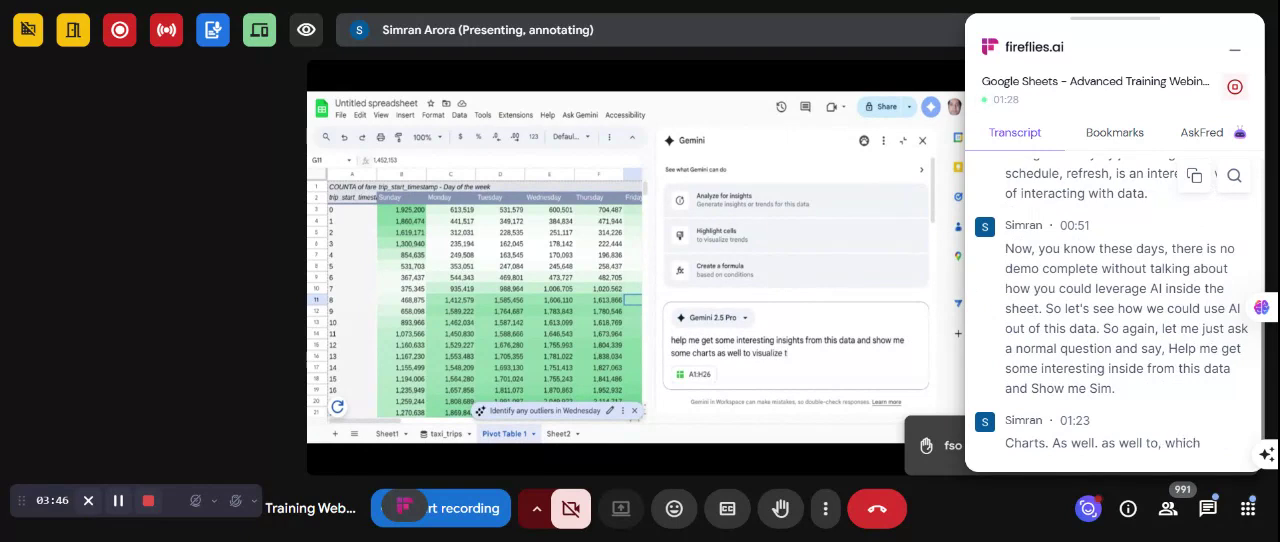
click(1236, 51)
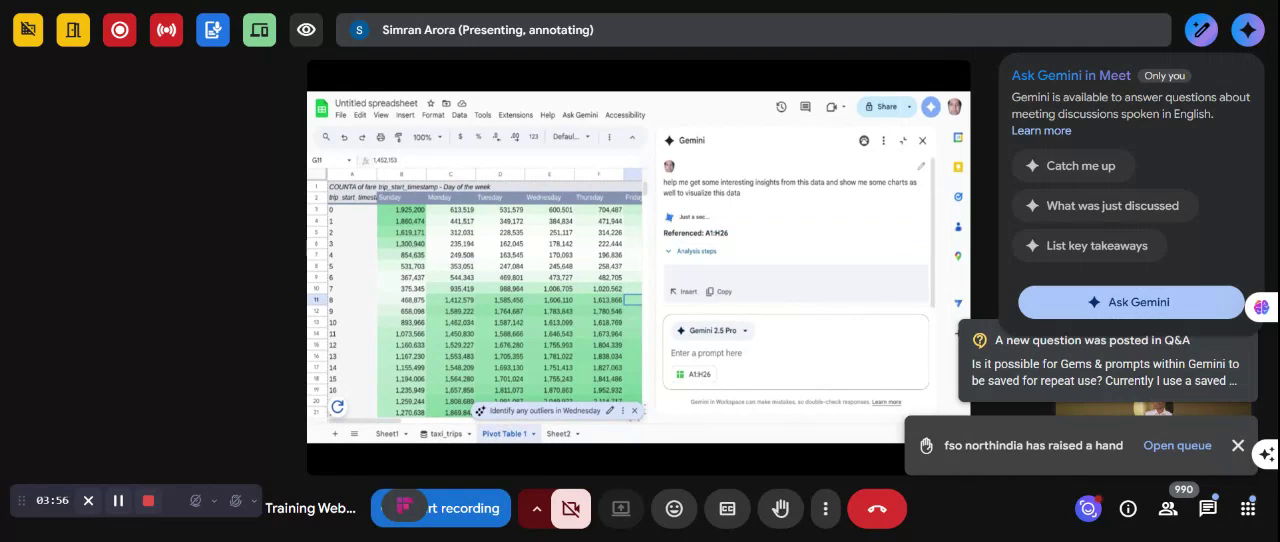
- Open the Ask Gemini panel in the meeting and dismiss the raised-hand notification
click(1157, 303)
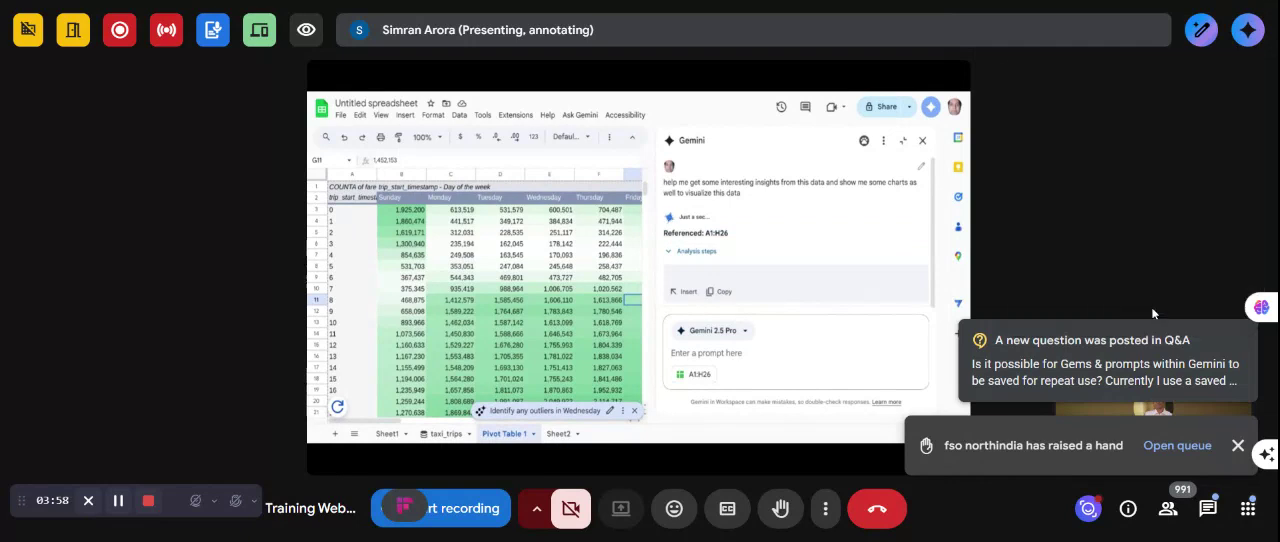
click(1040, 230)
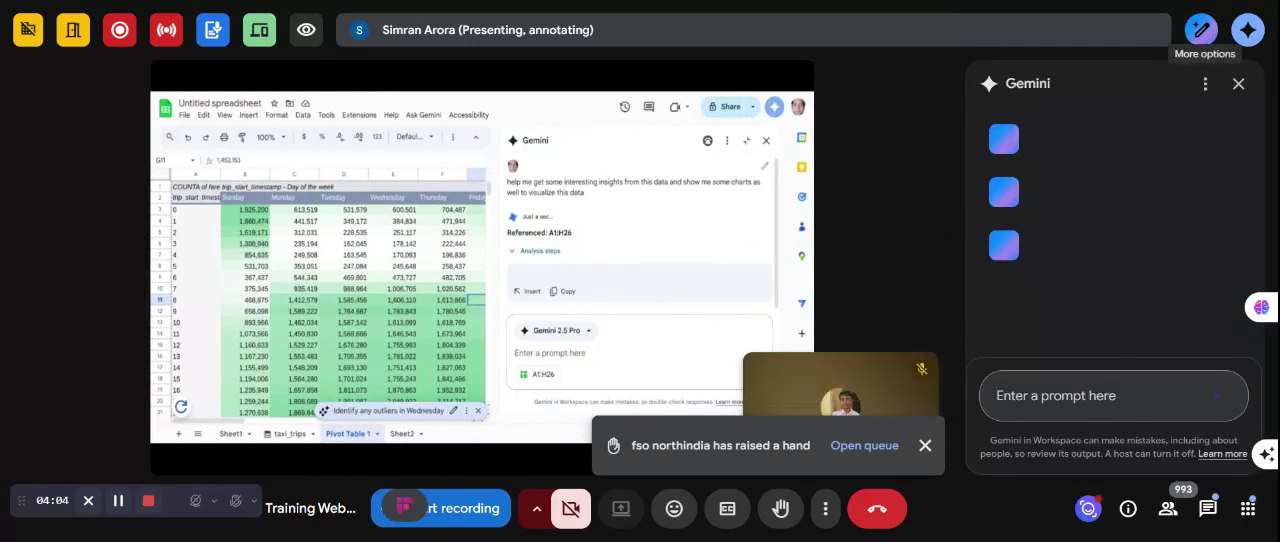
click(928, 446)
- Minimize the self-view tile and try to move it away from the shared presentation
mouse_move(937, 442)
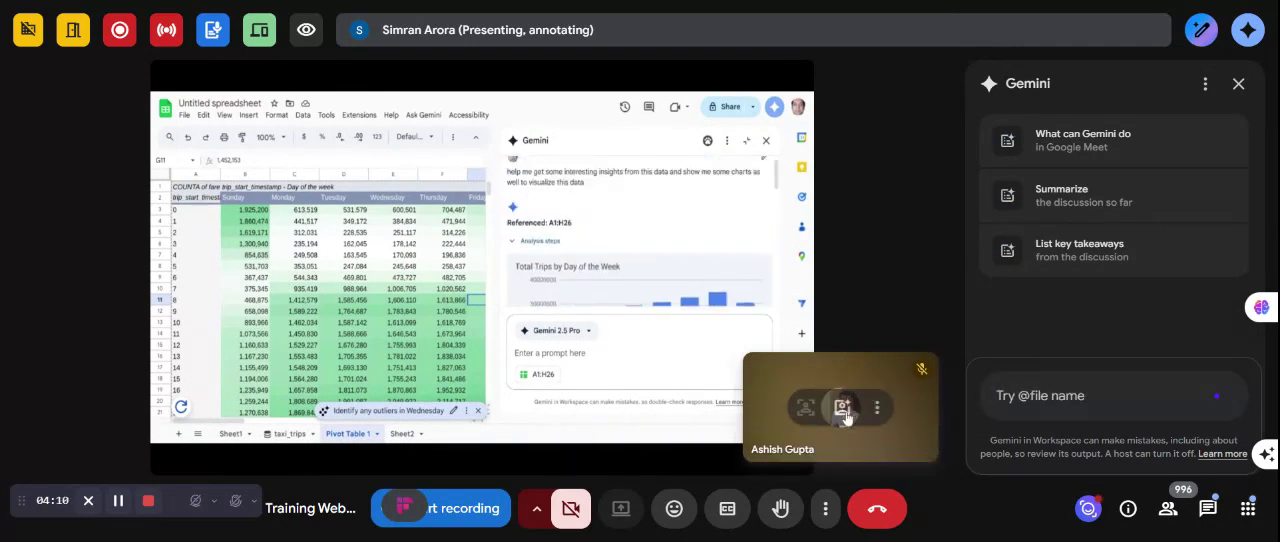
click(877, 408)
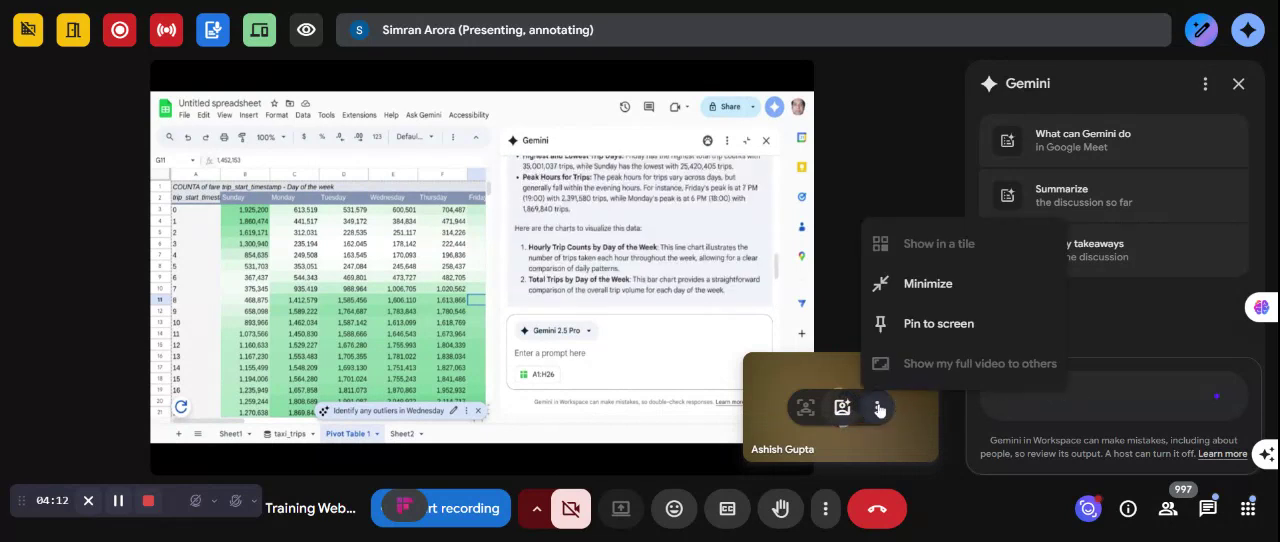
click(930, 284)
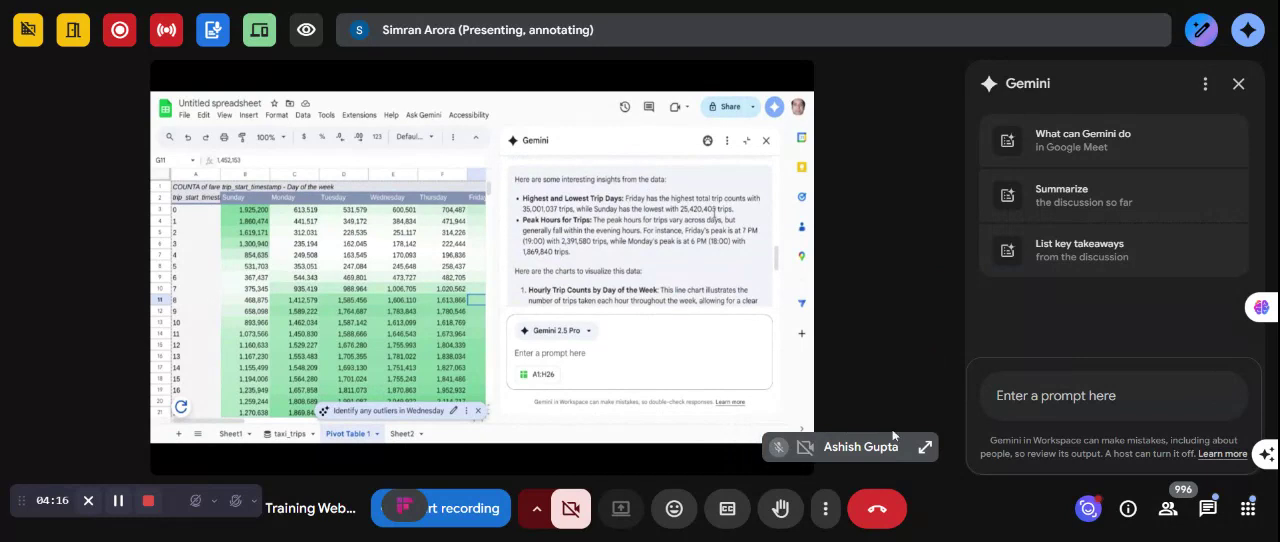
drag(866, 450, 990, 467)
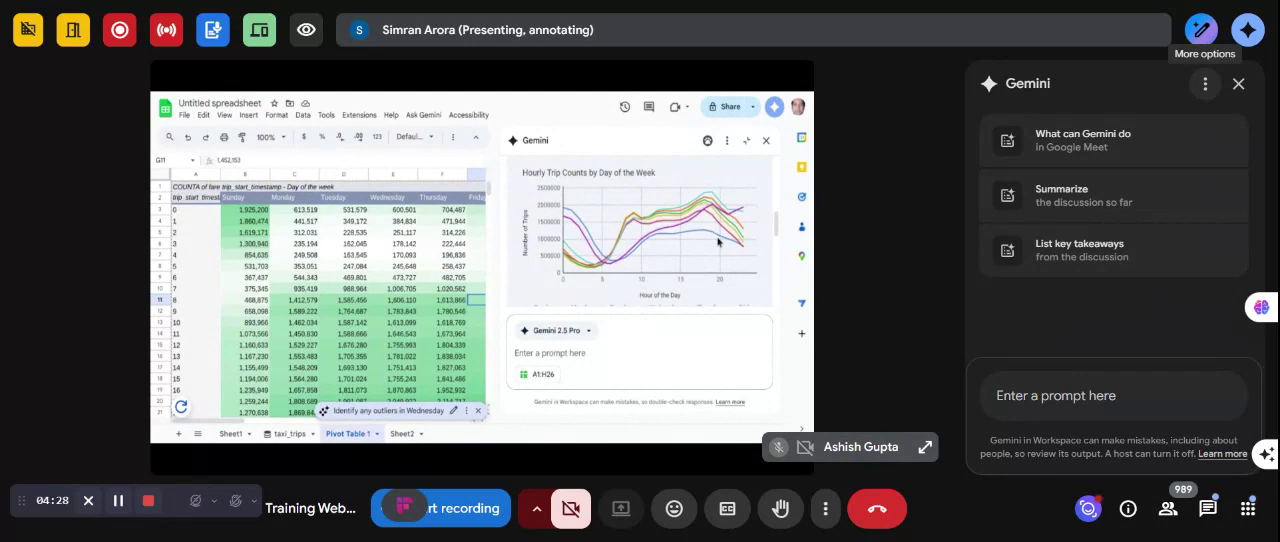
click(1206, 85)
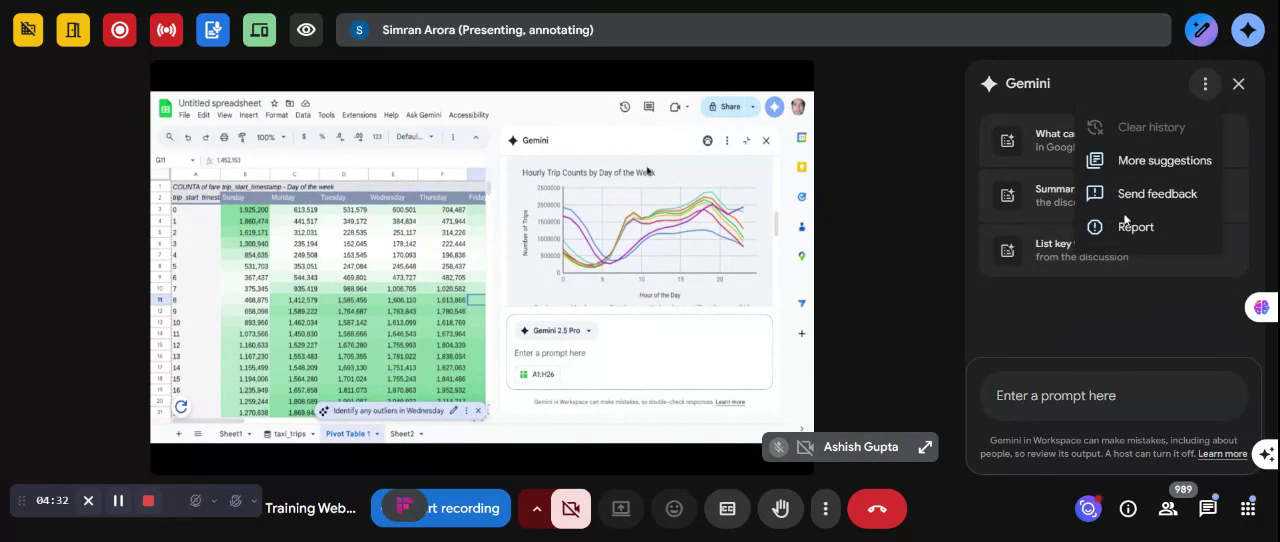
key(Escape)
click(1111, 388)
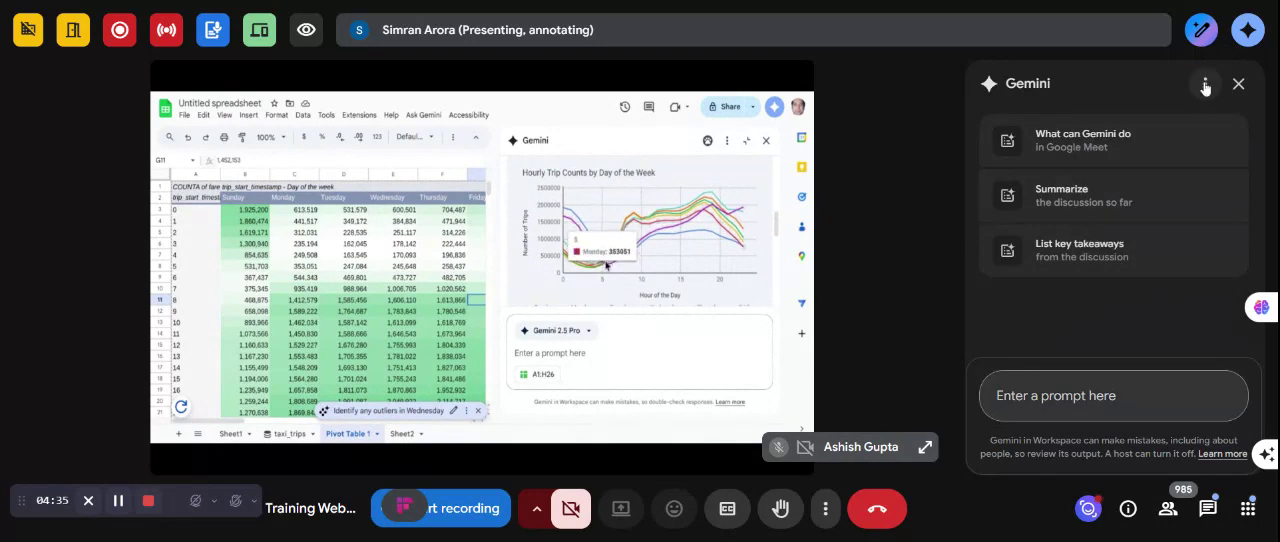
click(1205, 86)
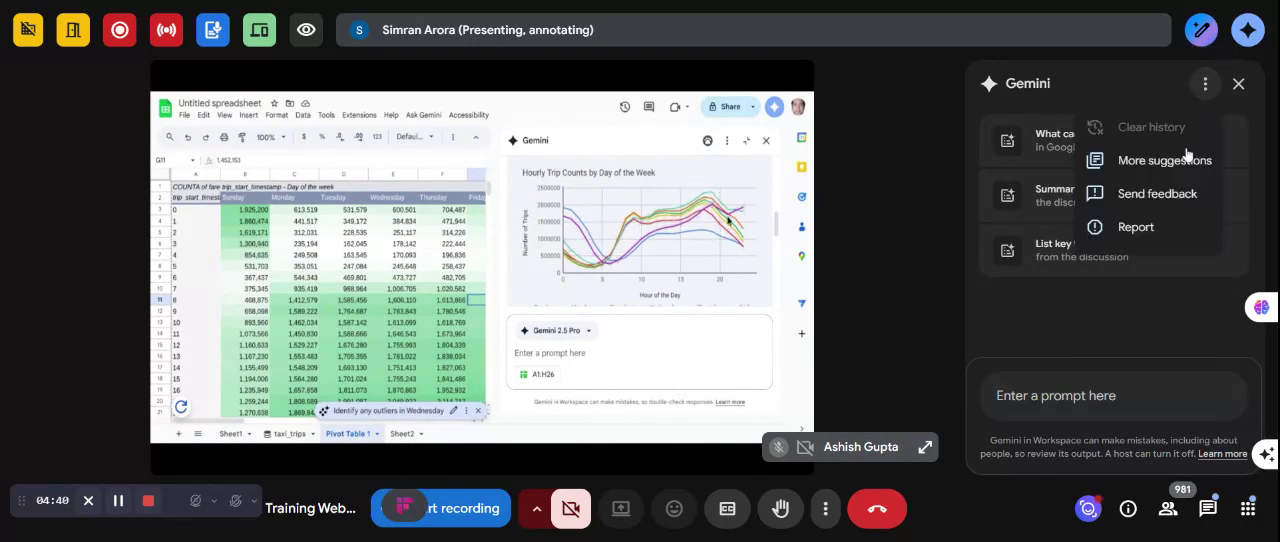
key(Escape)
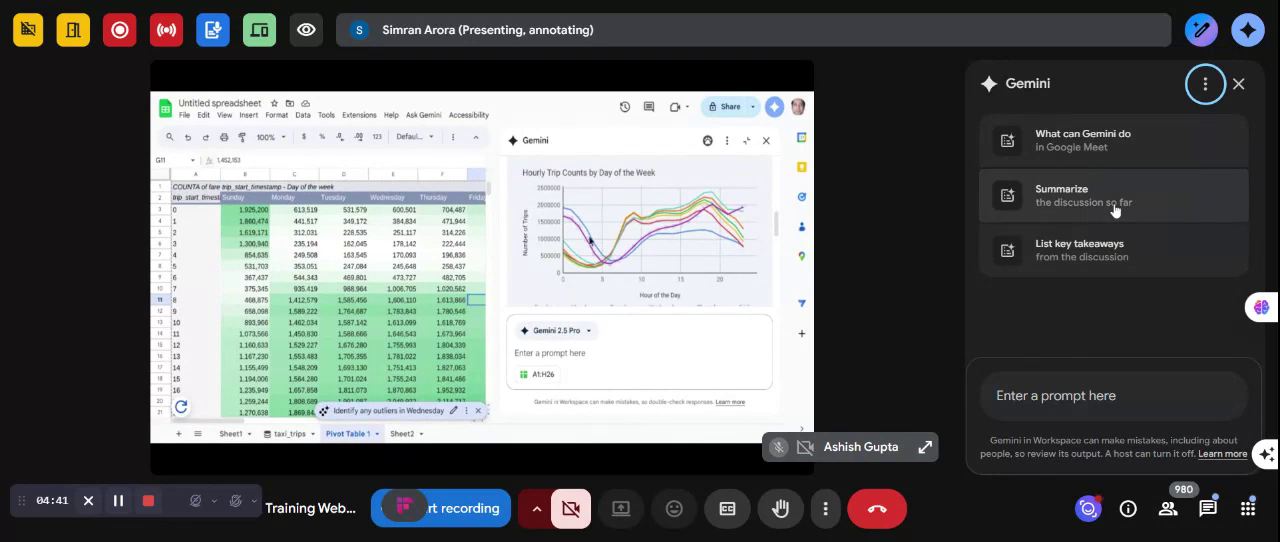
- Ask Gemini to summarize the meeting discussion so far
click(1115, 208)
click(1115, 208)
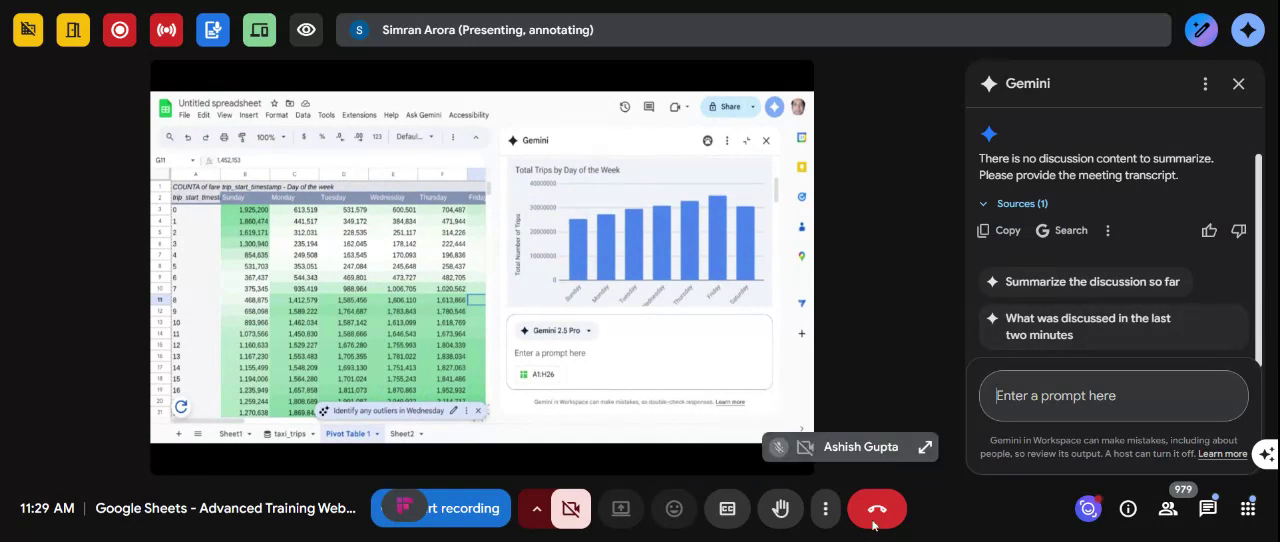
- Read the pinned in-call messages, dismissing the raised-hand notification, and close the chat
click(1208, 510)
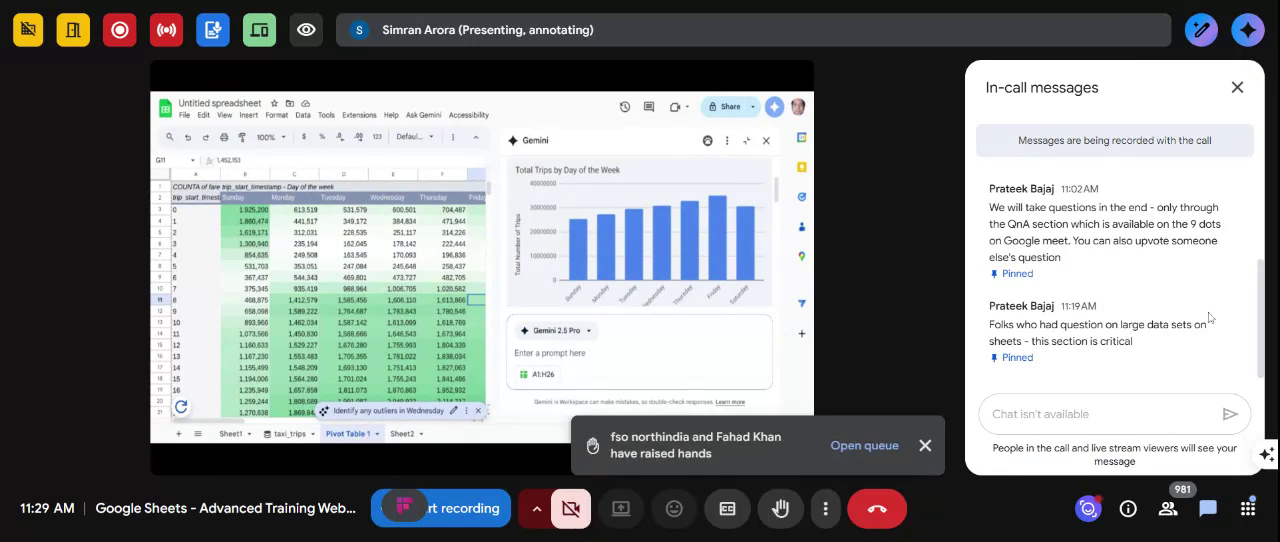
click(924, 446)
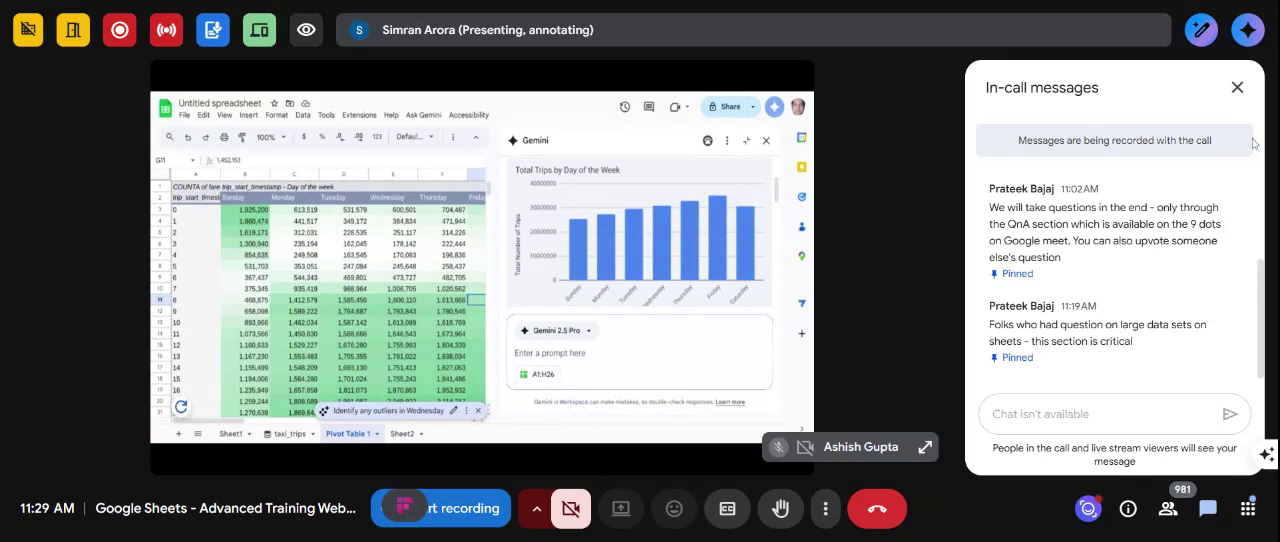
click(1237, 89)
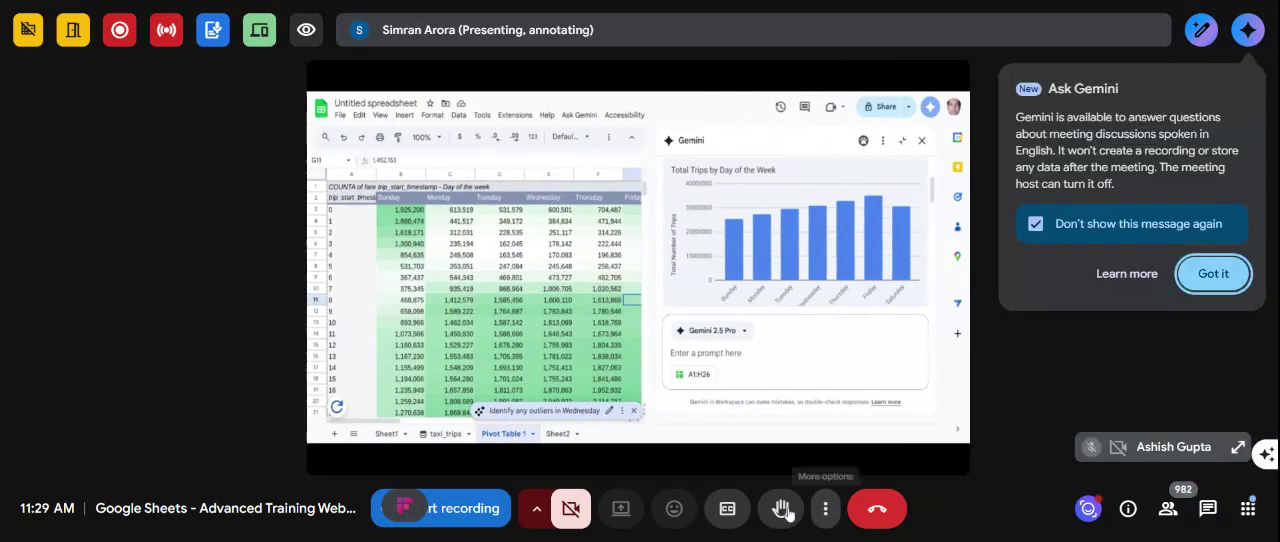
- Raise a hand in the meeting and acknowledge the Ask Gemini introduction with its reminder turned off
click(789, 513)
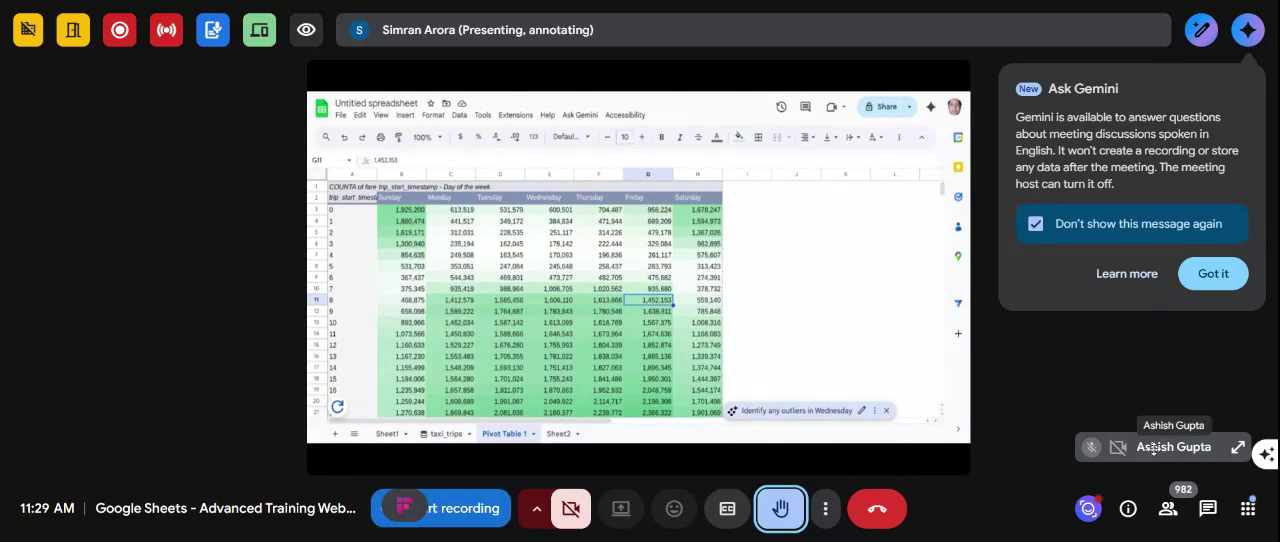
click(1220, 284)
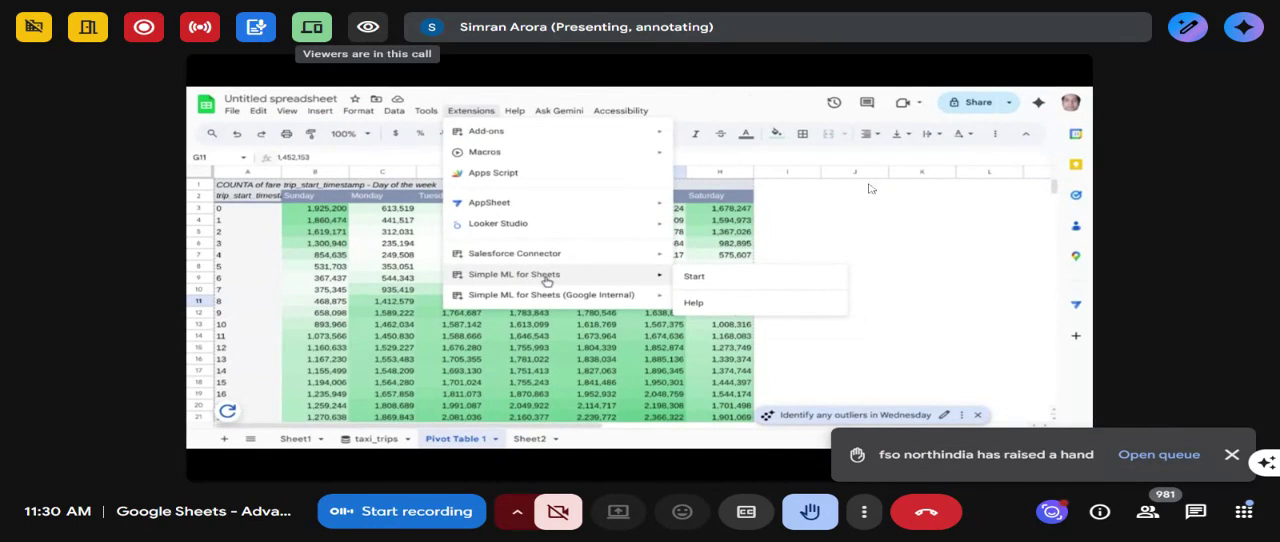
- Check the in-call messages again, clear the new raised-hand notification, and close the chat
click(1197, 512)
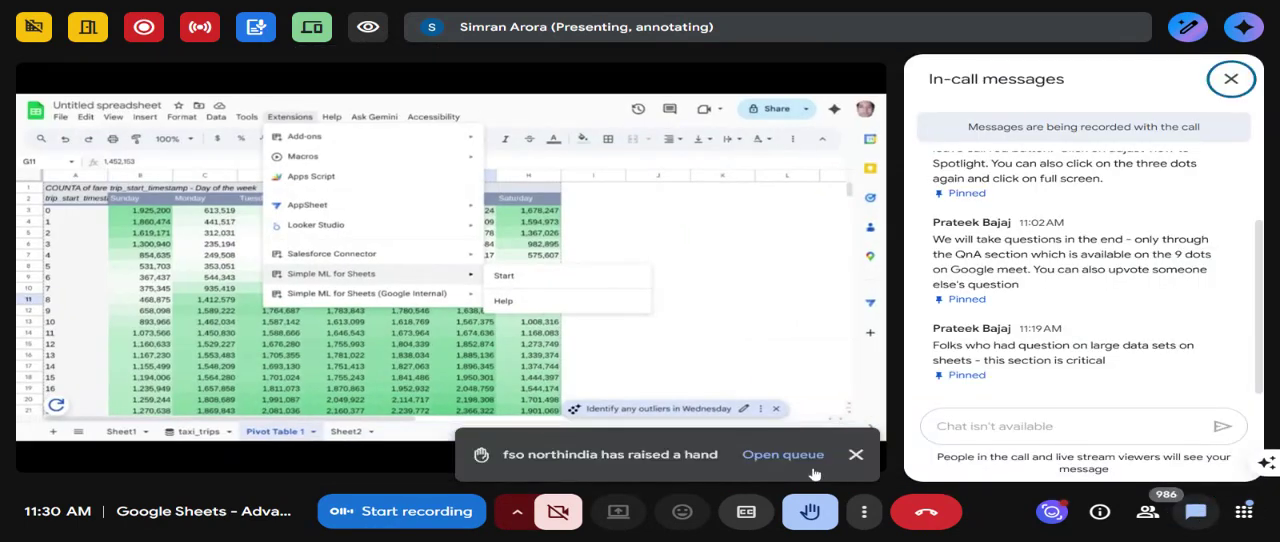
click(855, 455)
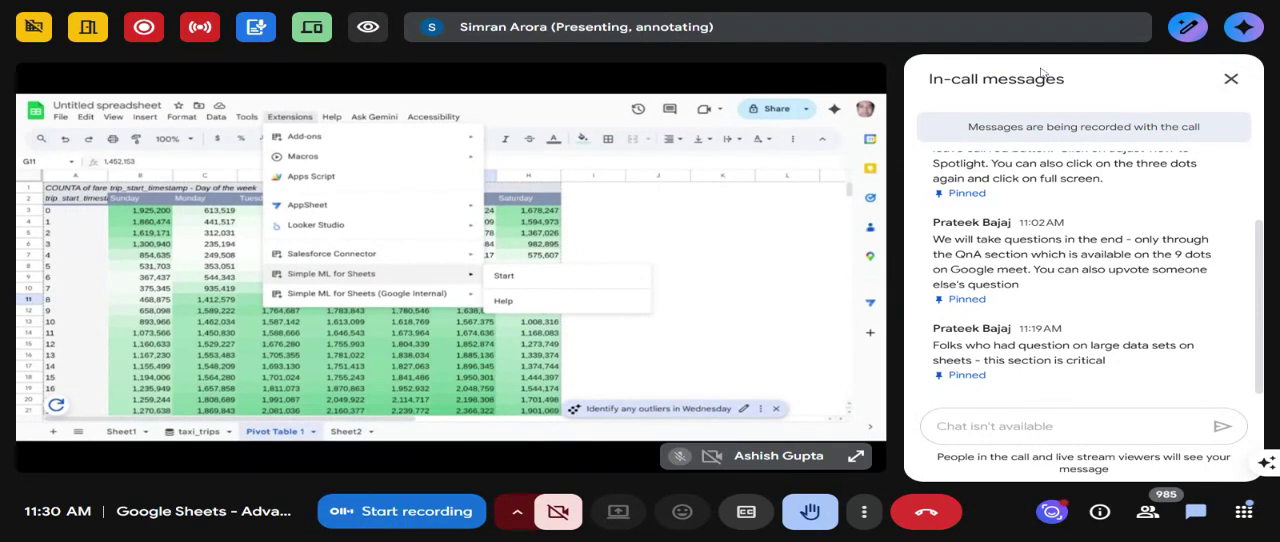
click(1231, 79)
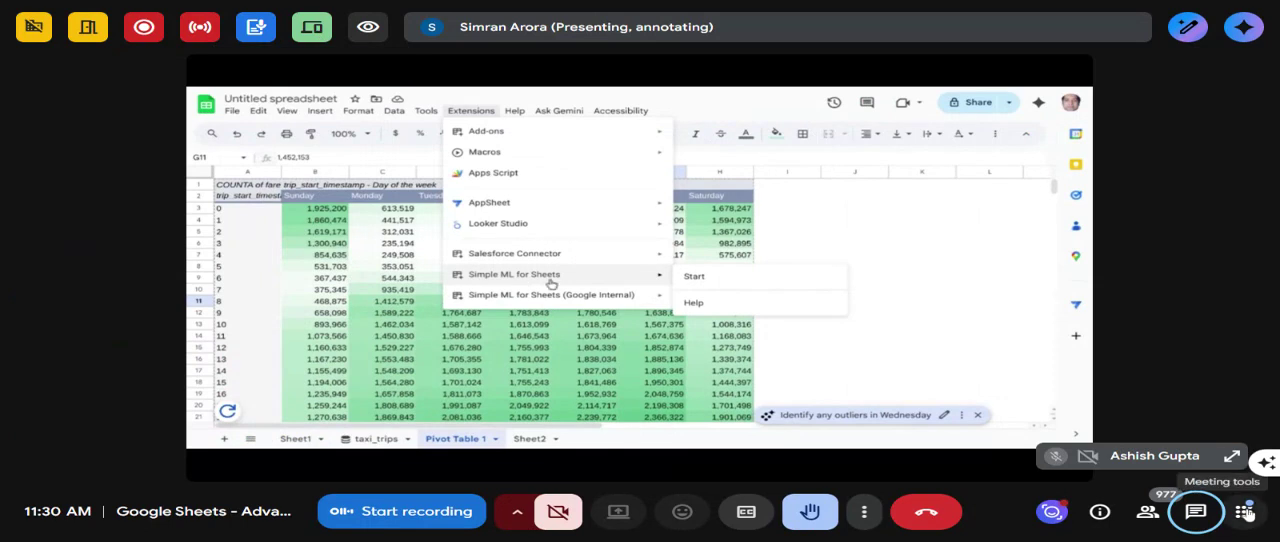
- Browse the full list of featured add-ons in the meeting tools, view the Read AI marketplace listing, and close both
click(1245, 512)
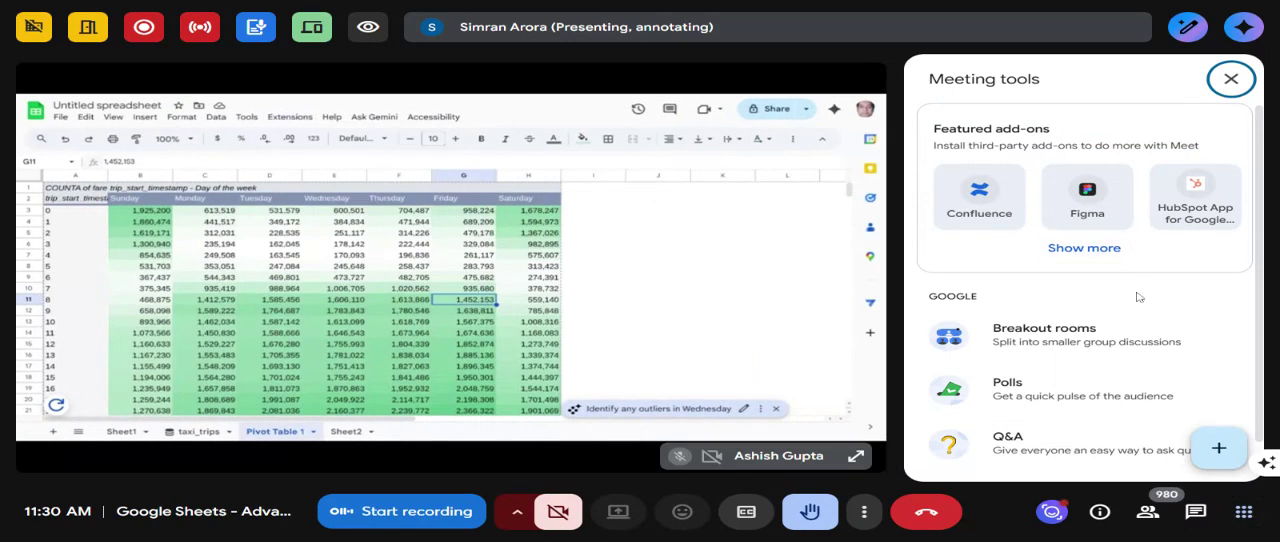
scroll(1137, 297, down, 1)
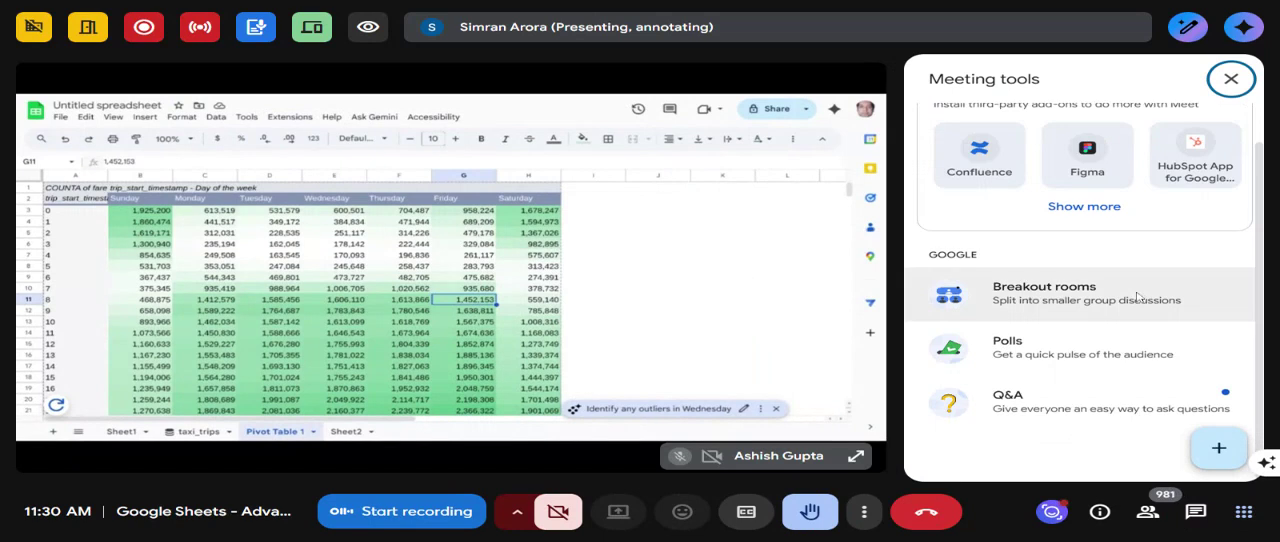
scroll(1137, 297, up, 1)
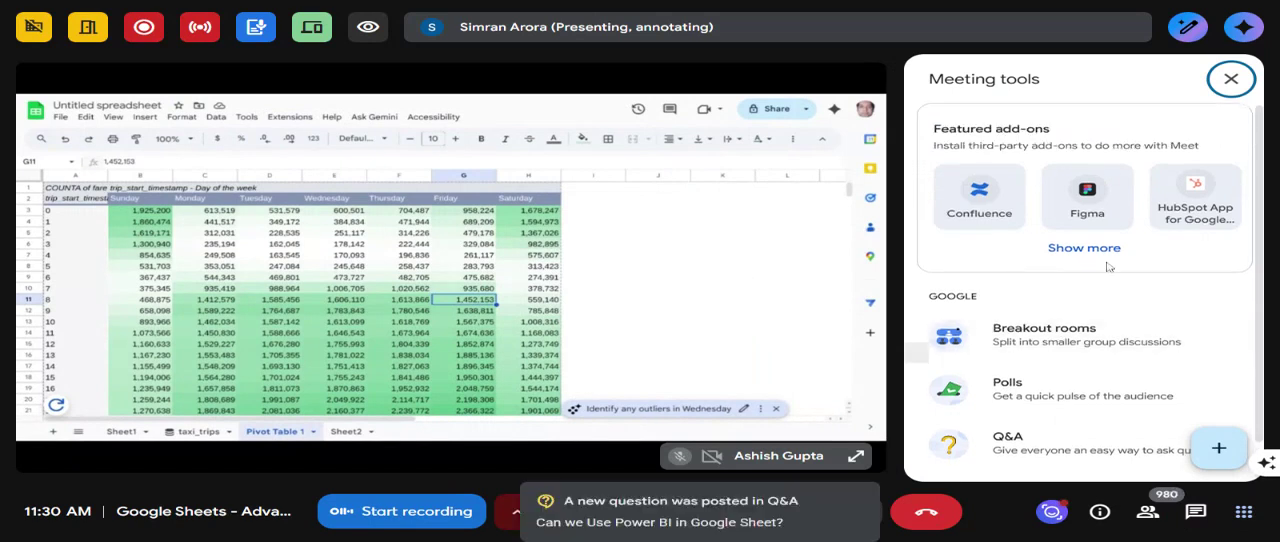
click(1100, 256)
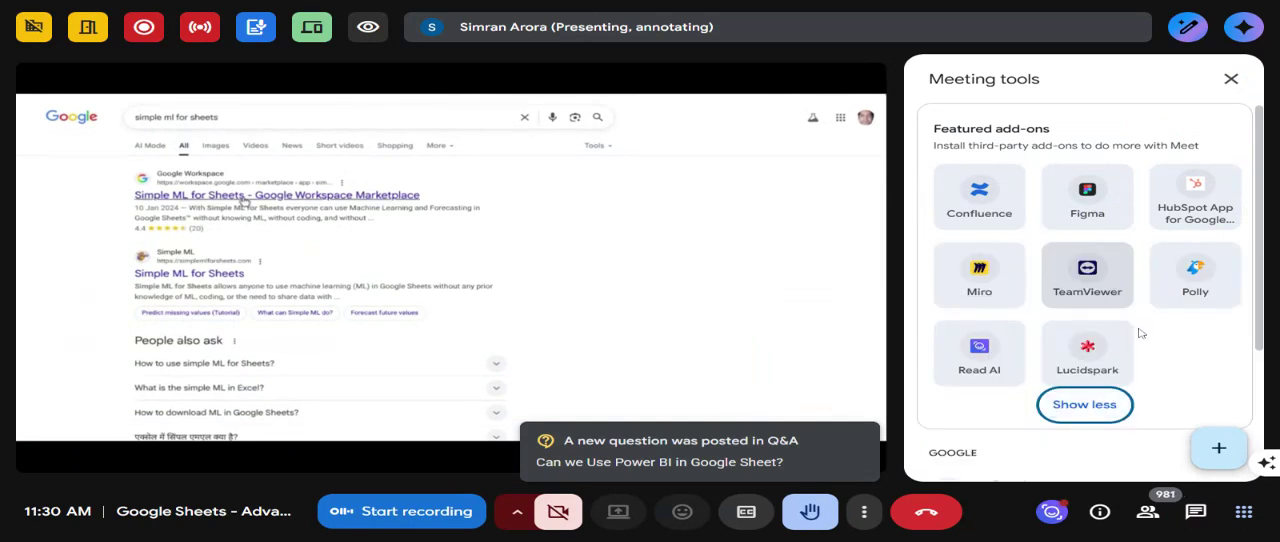
click(993, 357)
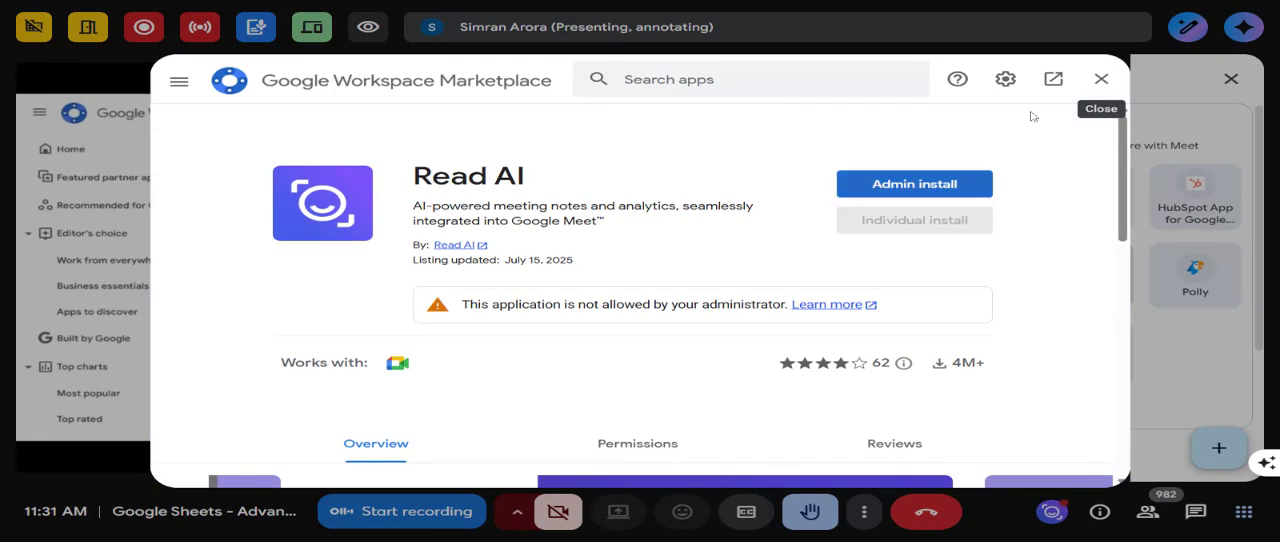
click(1095, 81)
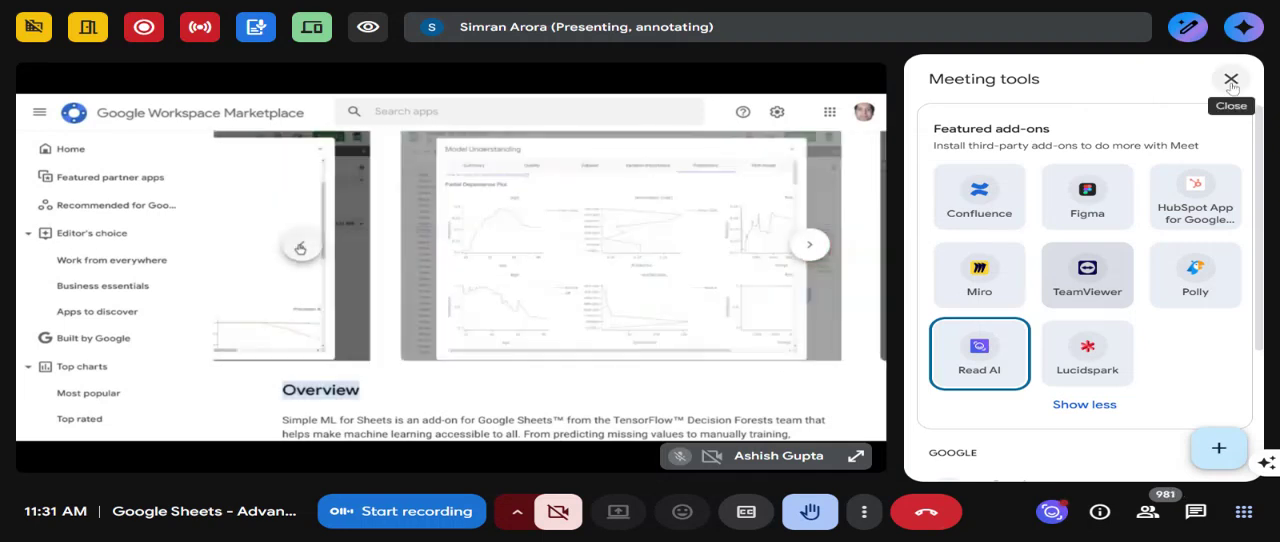
click(1231, 81)
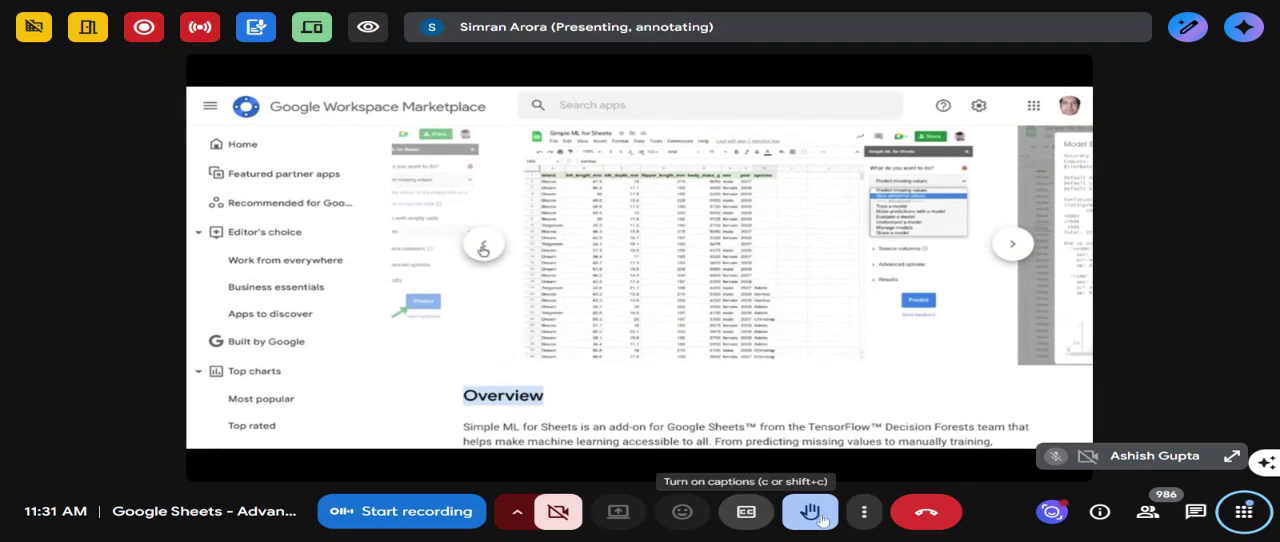
- Set the meeting layout to Sidebar and, with the raised-hand notification cleared, move the self-view tile to the opposite lower corner
click(866, 512)
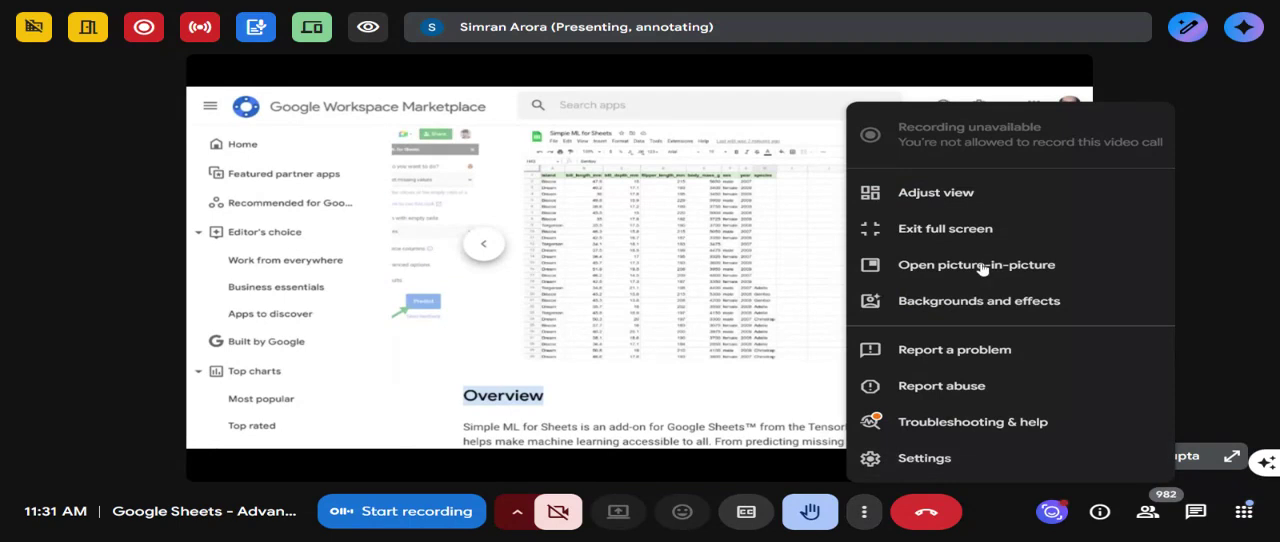
click(960, 196)
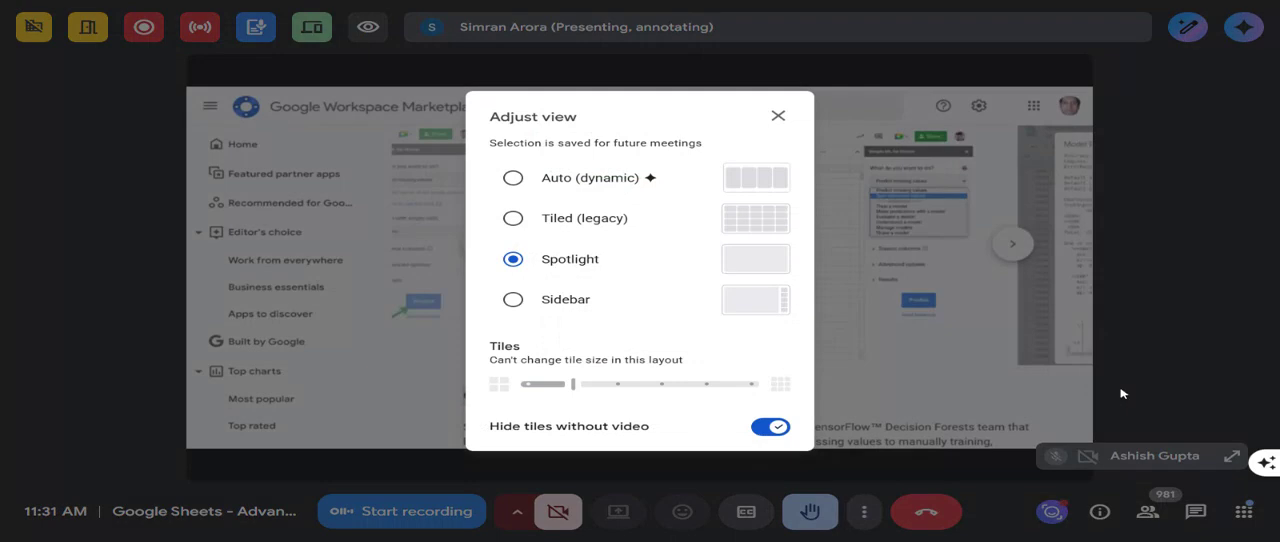
click(511, 301)
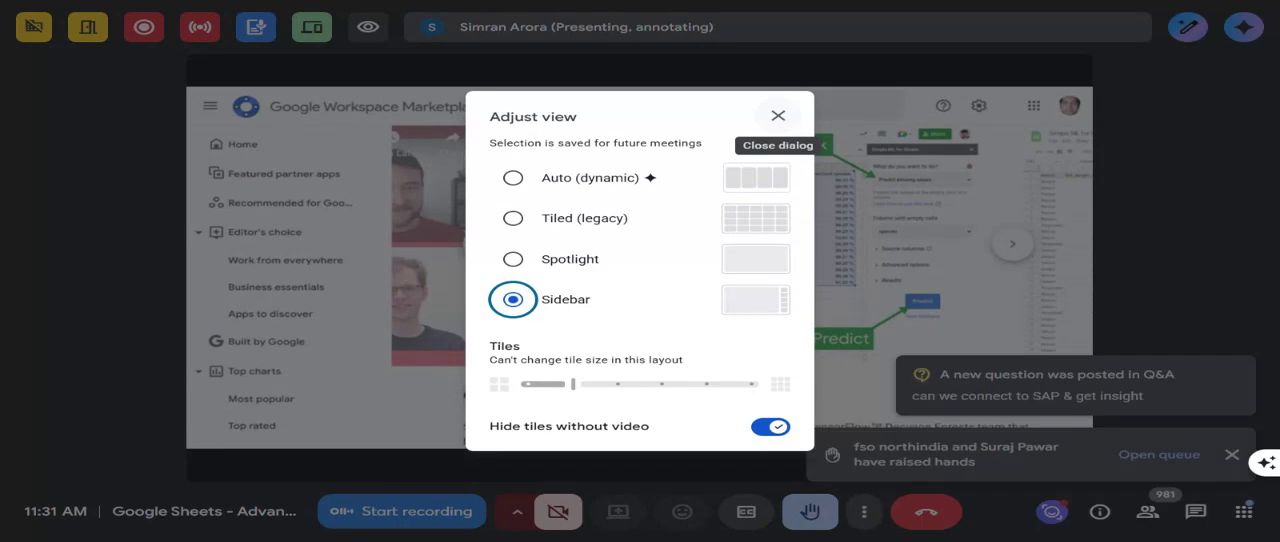
click(779, 117)
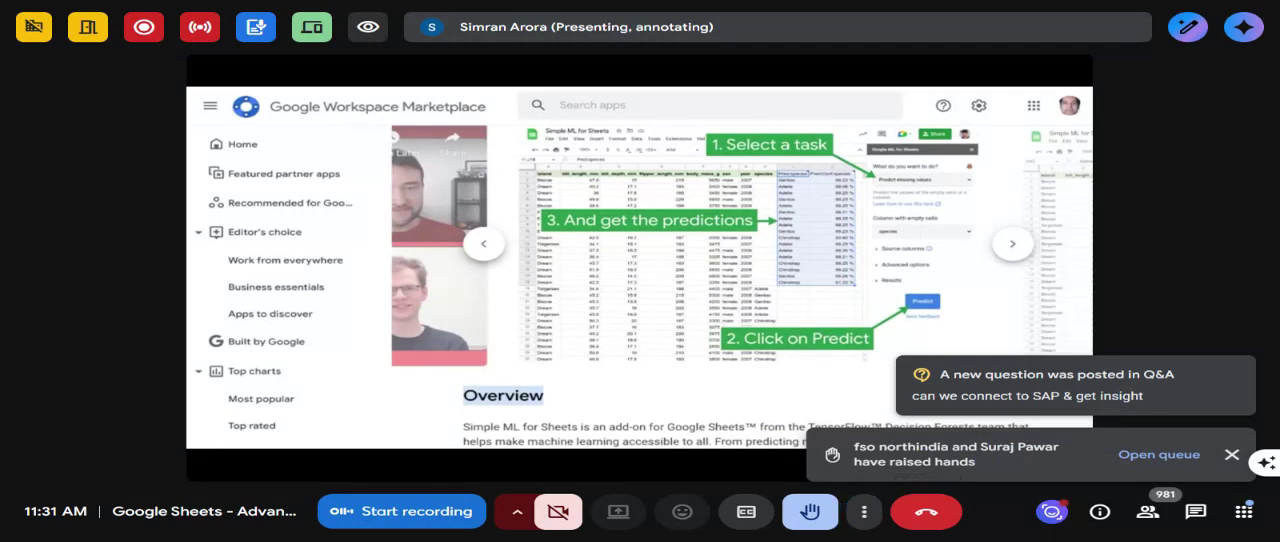
click(1231, 457)
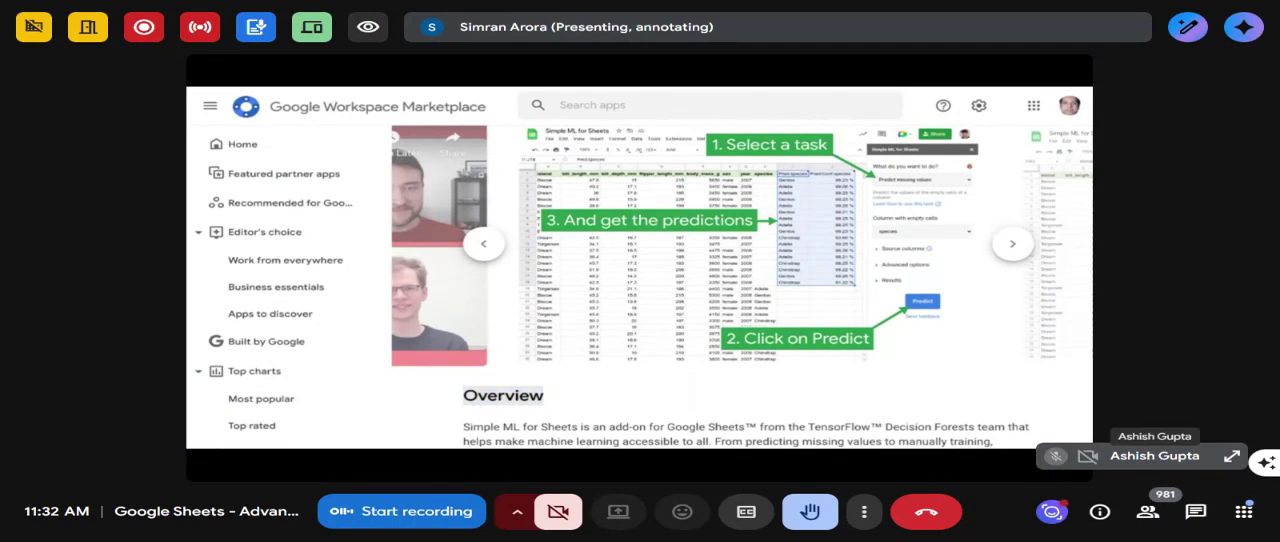
drag(1196, 458, 189, 536)
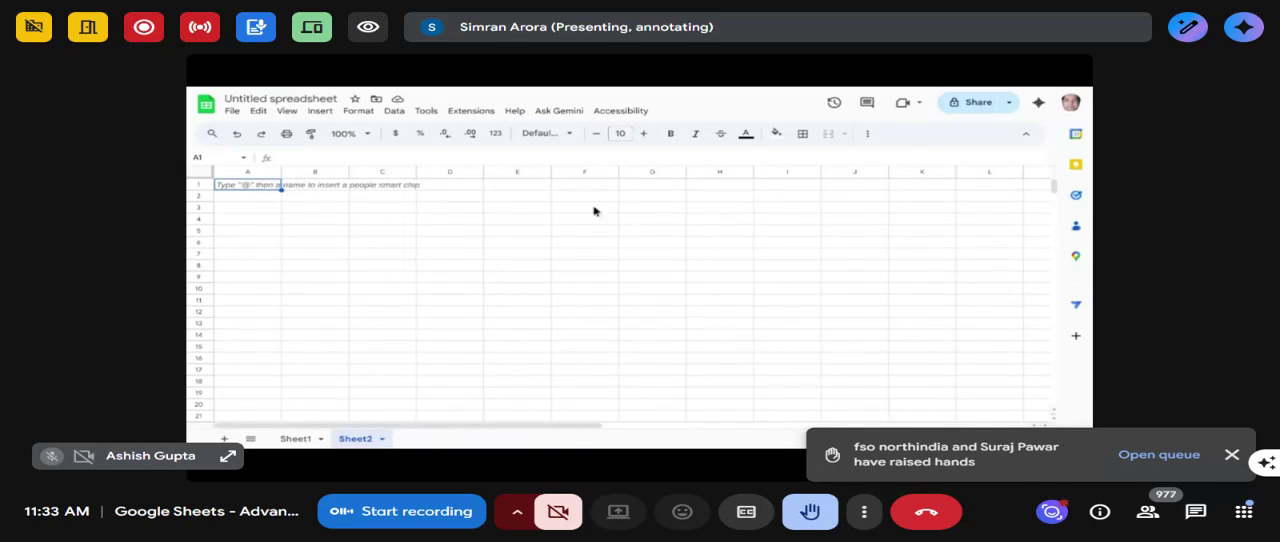
- Ask Gemini in the shared spreadsheet "can you help create an appscript to extract comments and replies from youtube videos"
click(1043, 108)
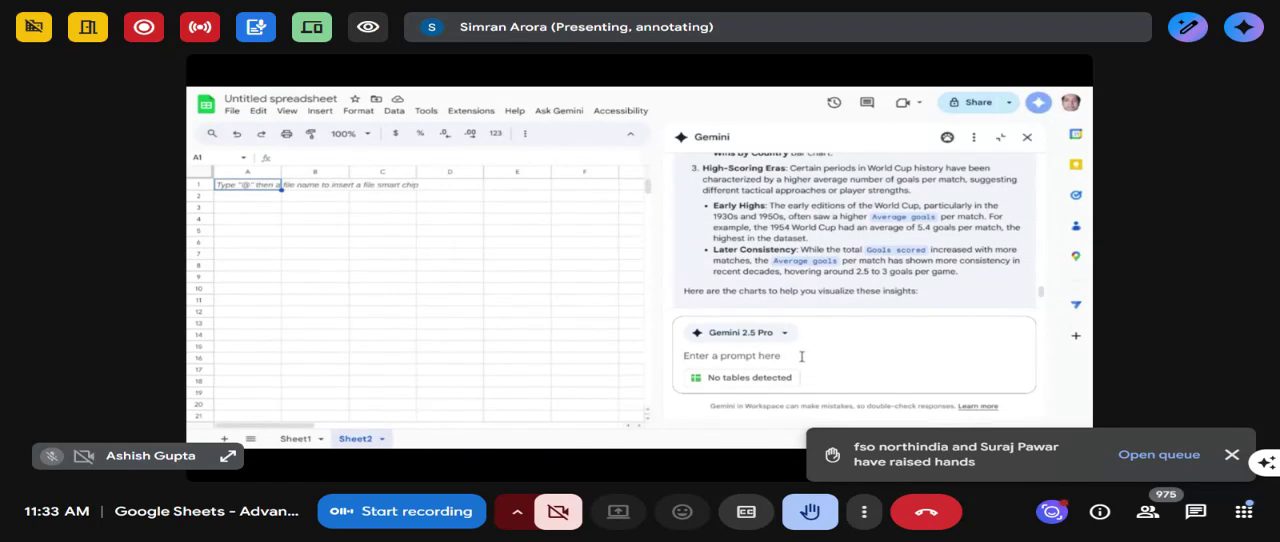
text(can you help create an appscri)
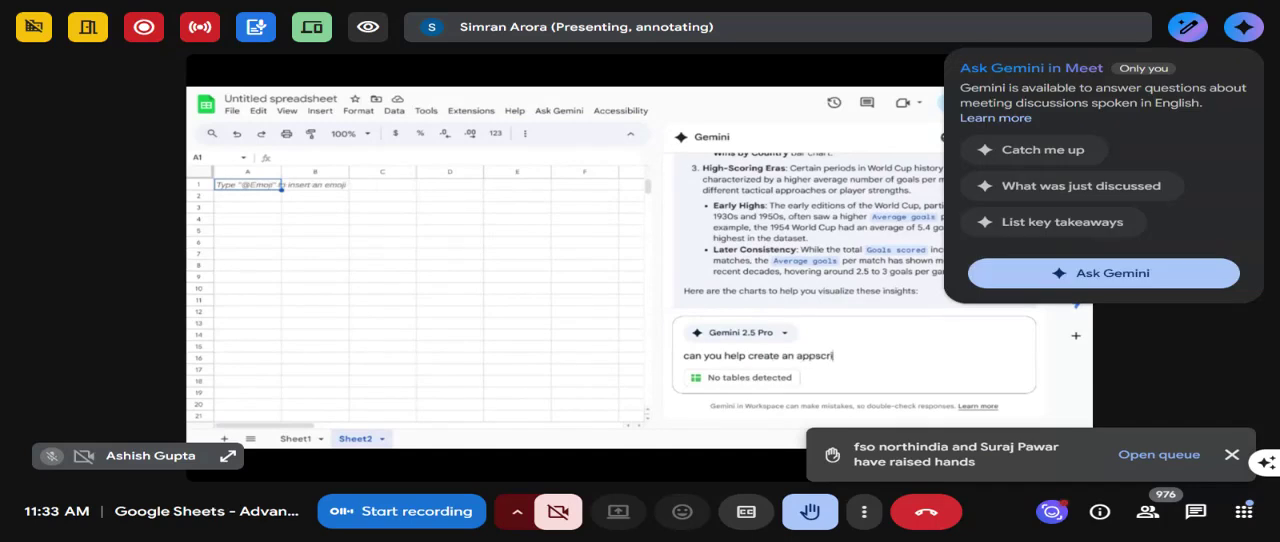
text(pt to extrac)
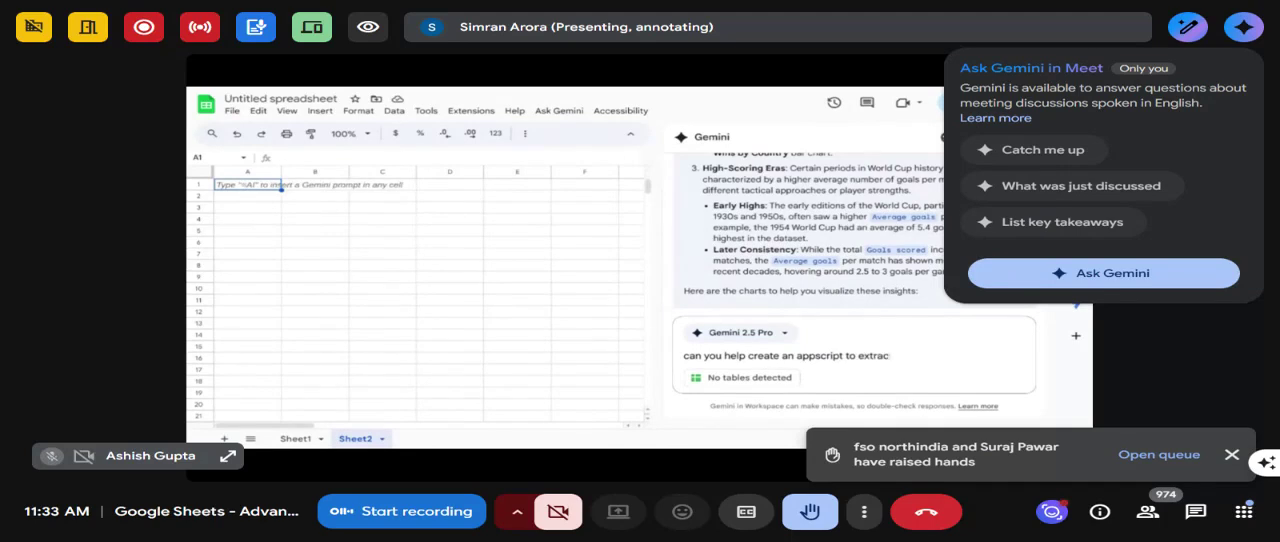
text(t comments and re)
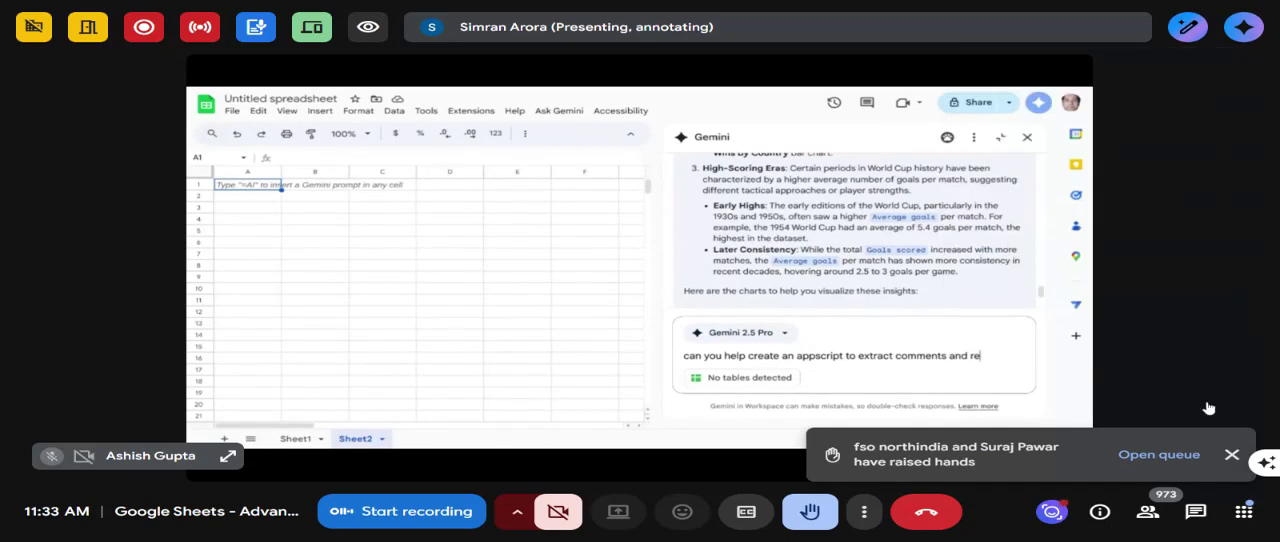
text(plies from)
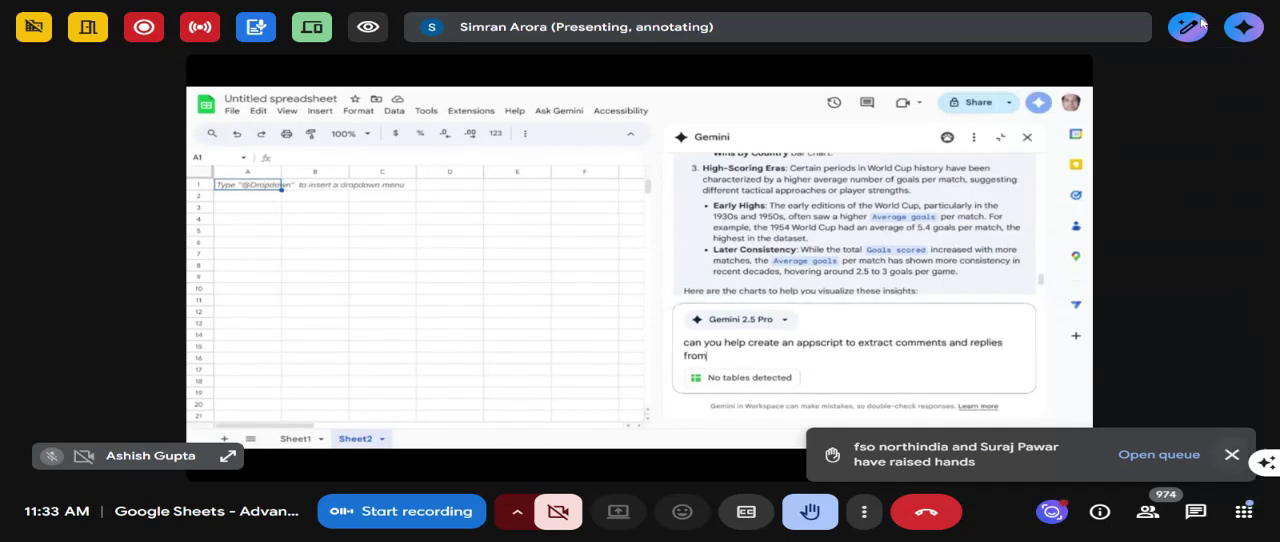
text( youtu)
click(1190, 28)
text(be videos)
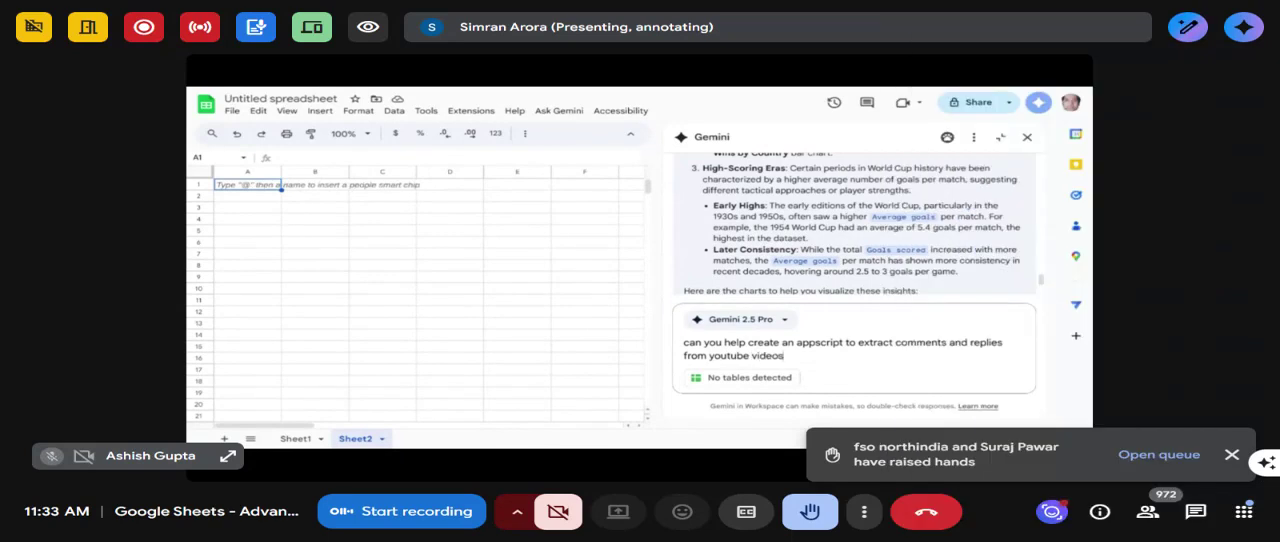
key(Return)
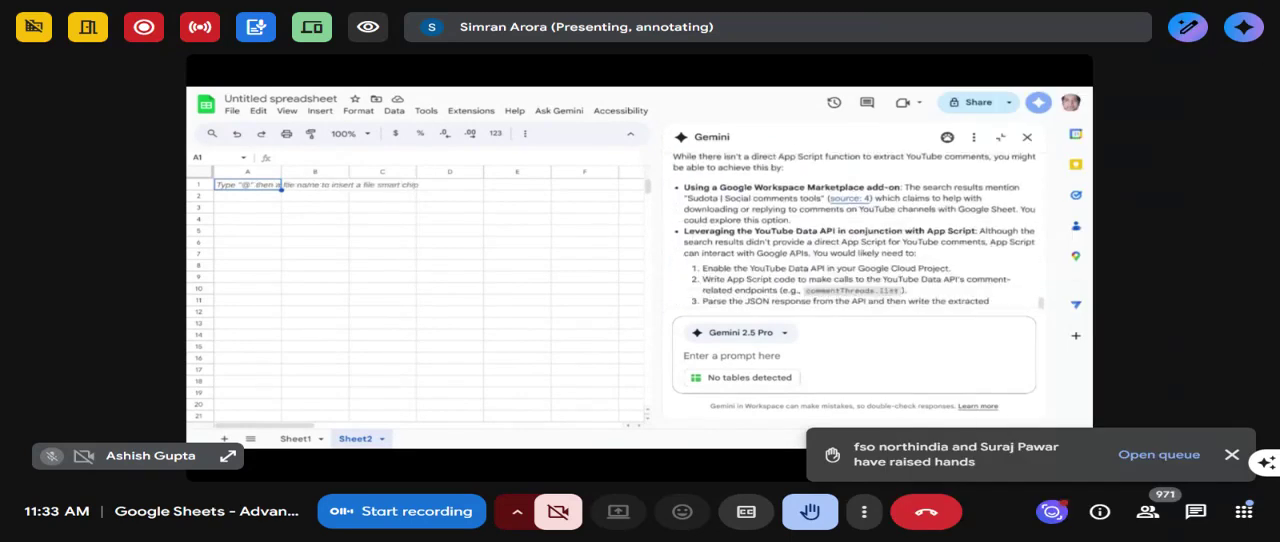
- Clear the Gemini conversation history in the shared spreadsheet
scroll(803, 213, up, 5)
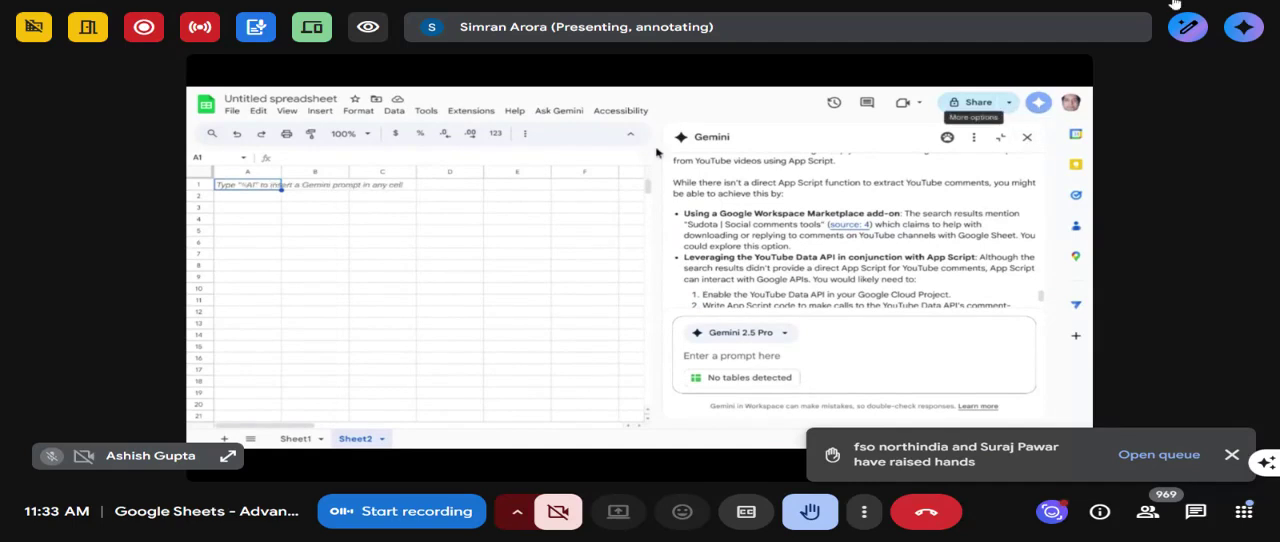
scroll(774, 178, up, 10)
scroll(774, 178, up, 3)
click(974, 138)
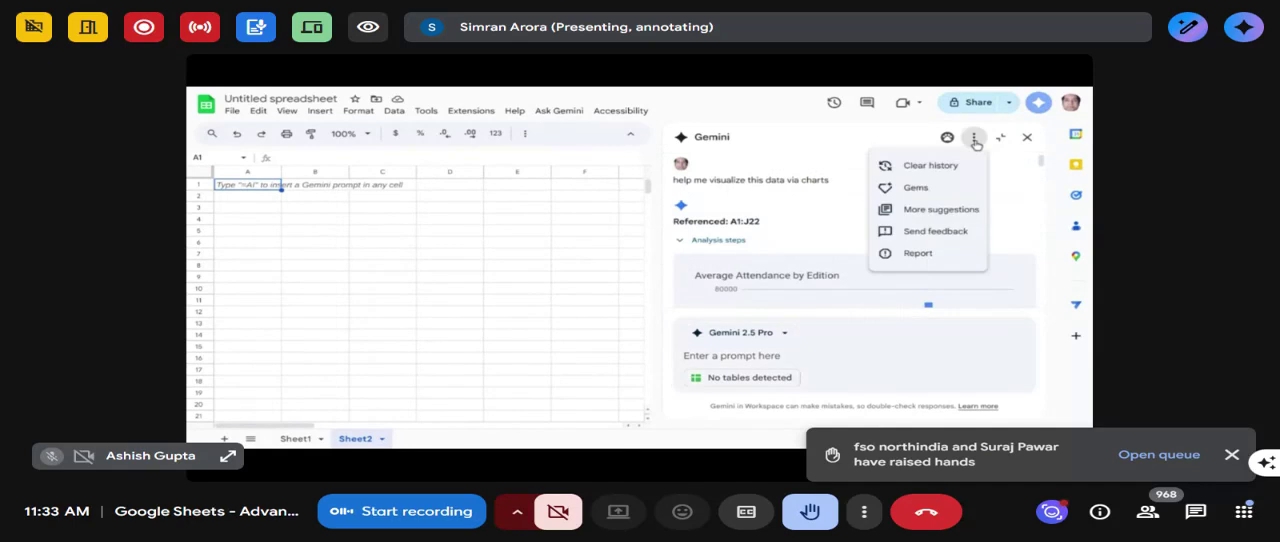
click(926, 166)
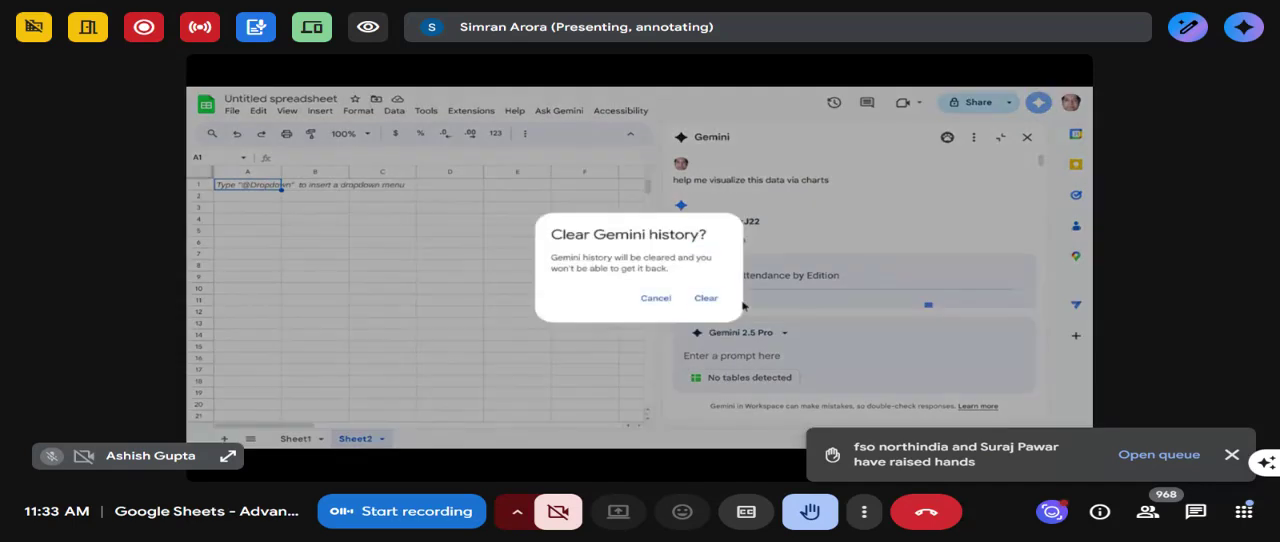
click(712, 298)
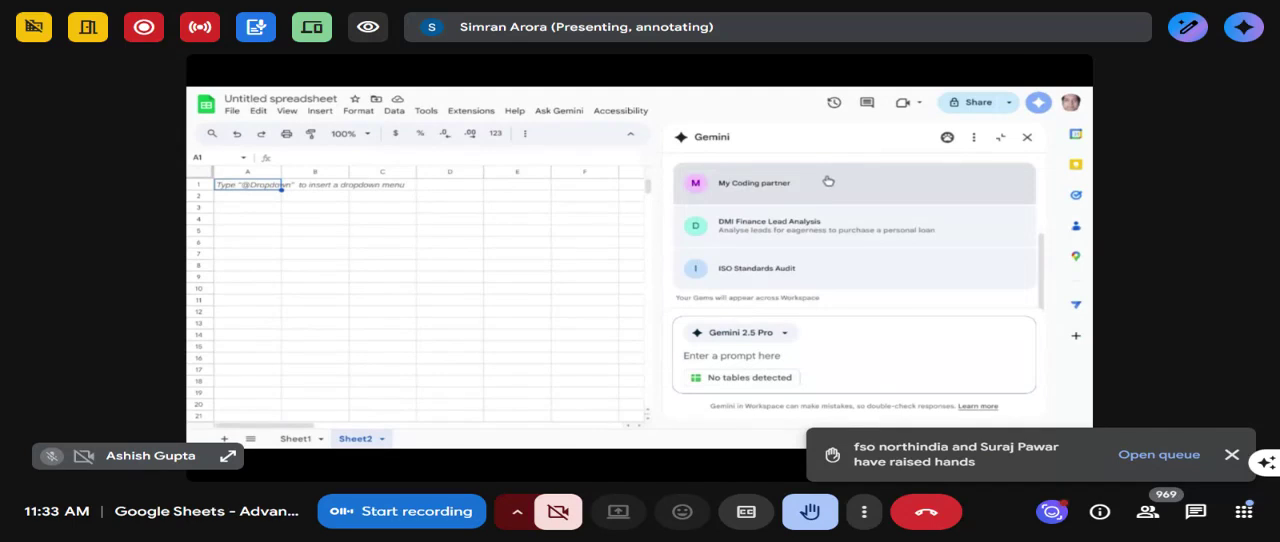
- Open the My Coding partner Gem and set its model to Gemini 2.5 Pro
scroll(826, 180, up, 3)
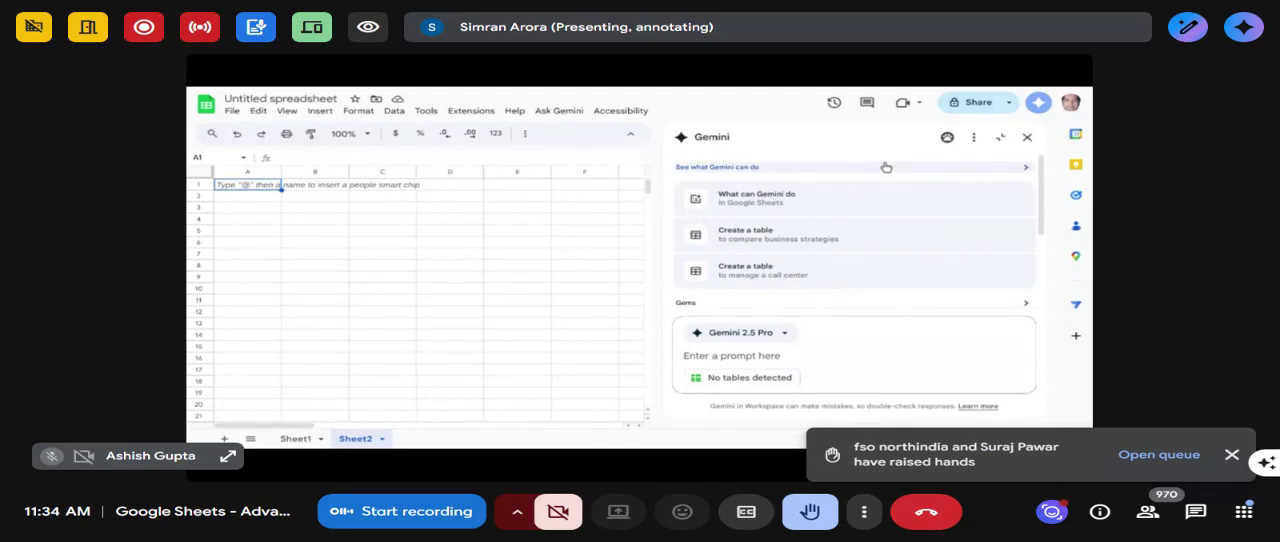
drag(1043, 175, 1046, 248)
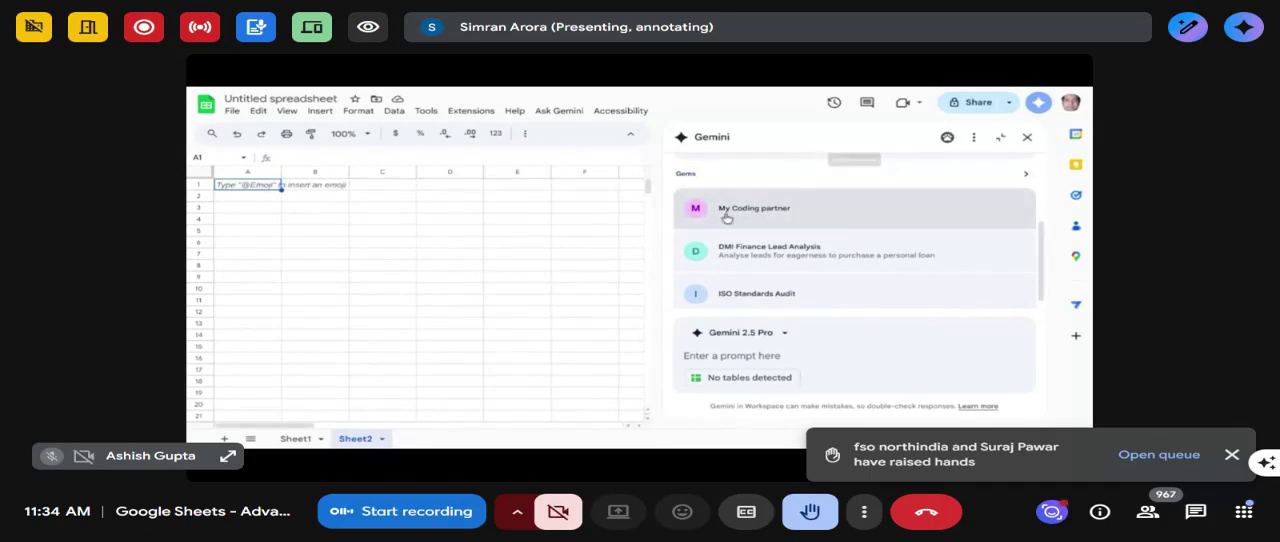
click(801, 215)
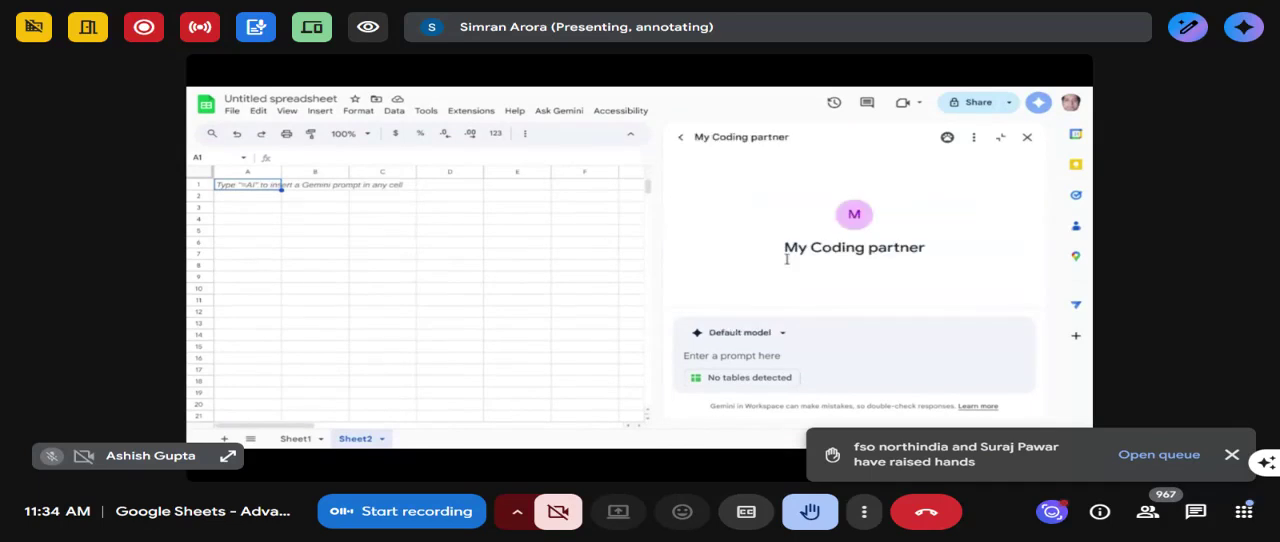
click(766, 334)
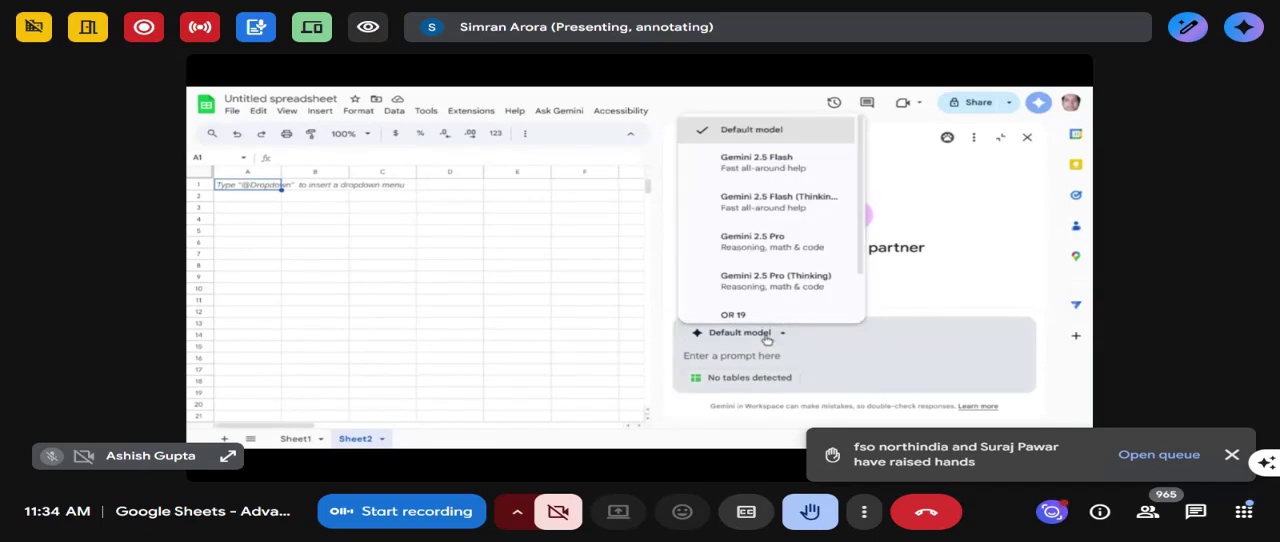
click(729, 238)
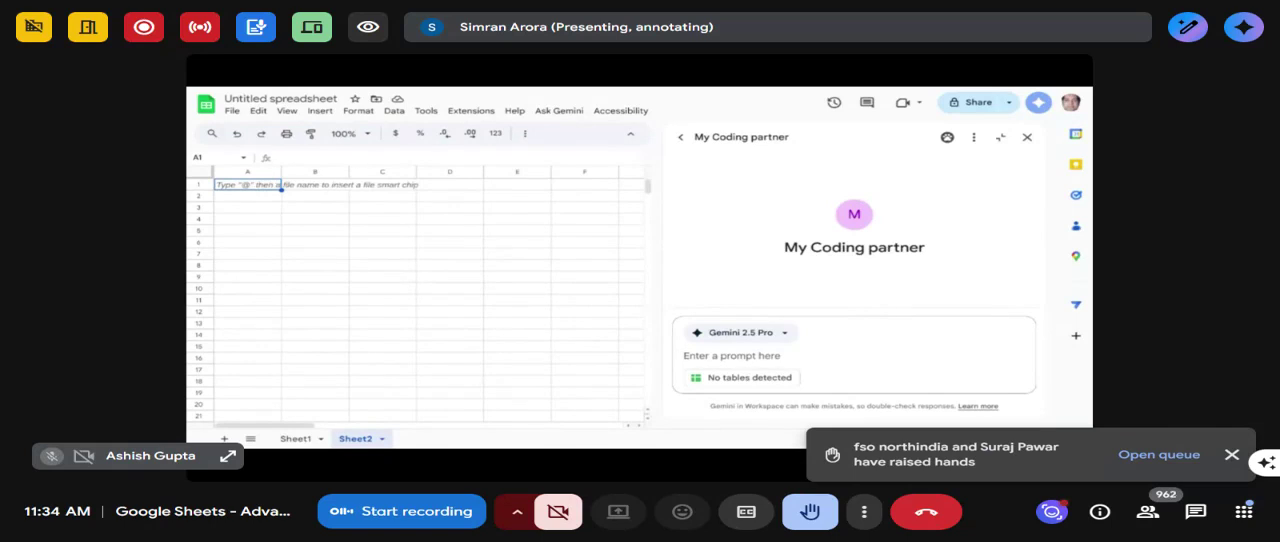
- Ask My Coding partner for an Apps Script that extracts comments and replies from a YouTube video, and review its answer
text(i want to extract)
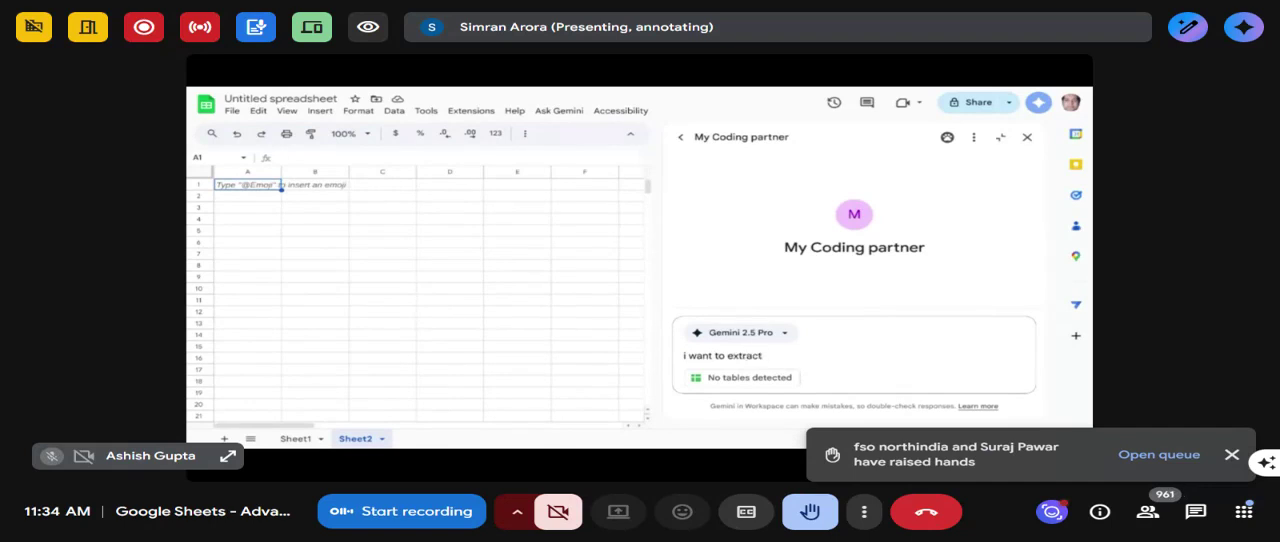
text( comments and repli)
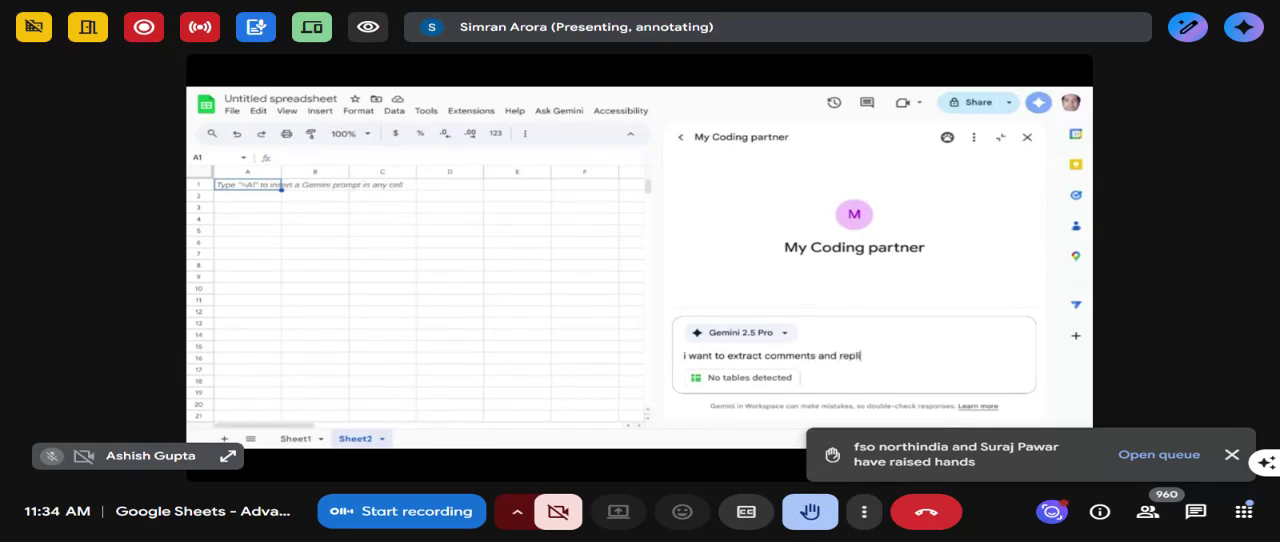
text(es from a youtu)
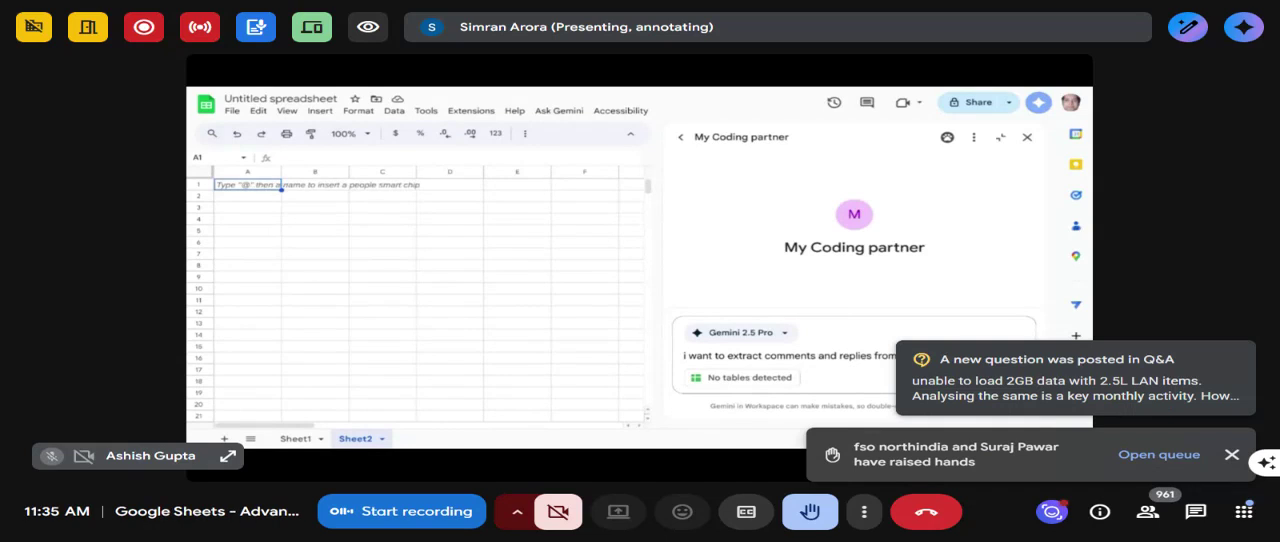
text(create an)
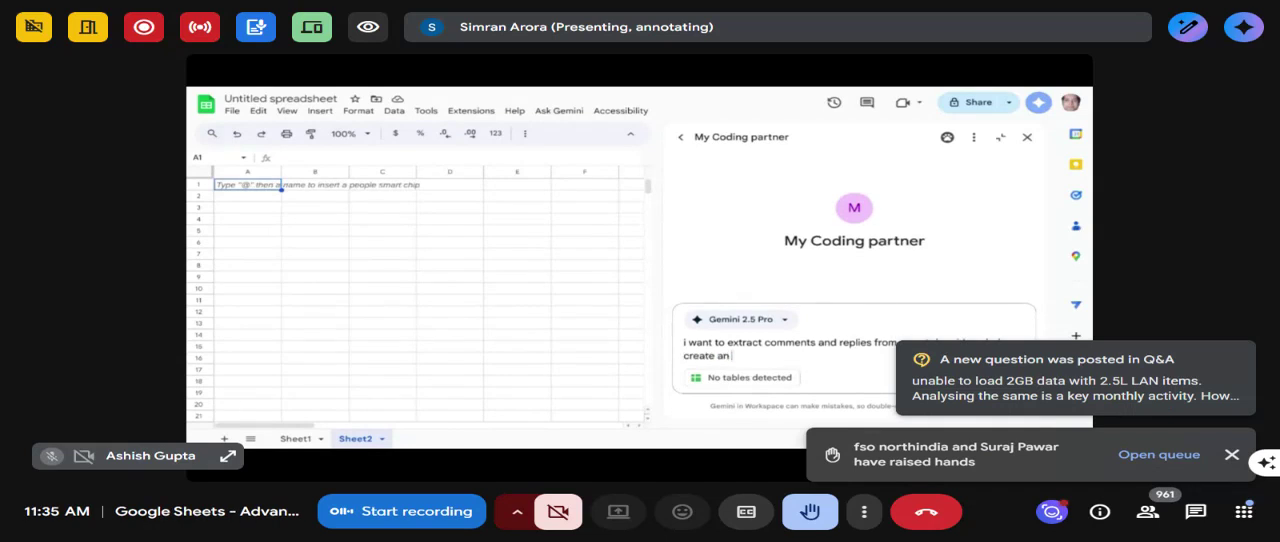
text( appscript for that)
key(Return)
click(1232, 456)
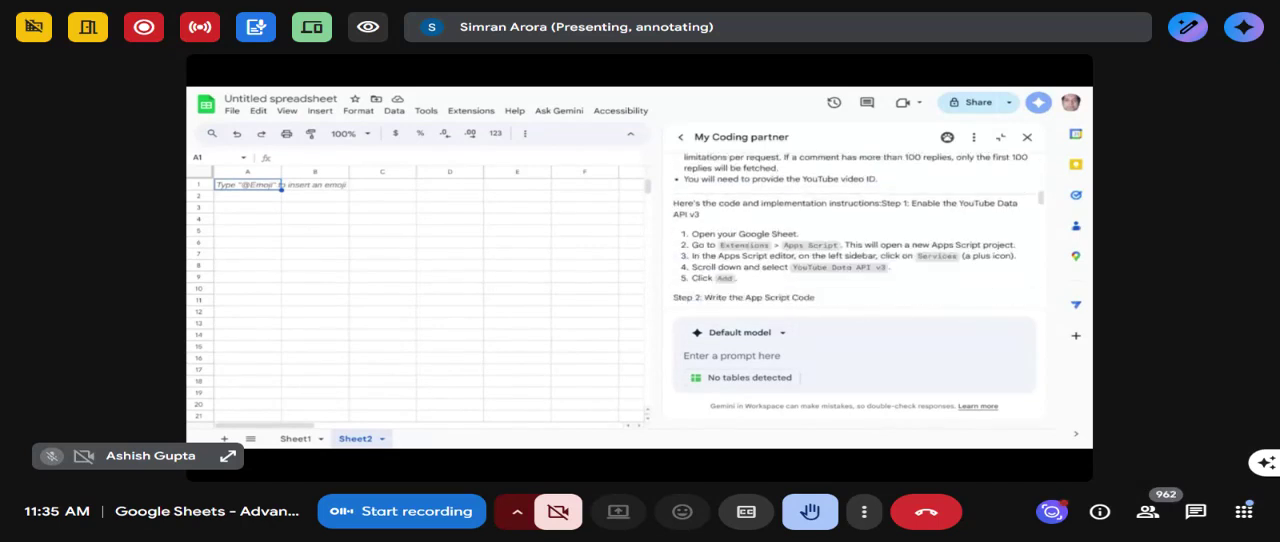
scroll(820, 225, up, 5)
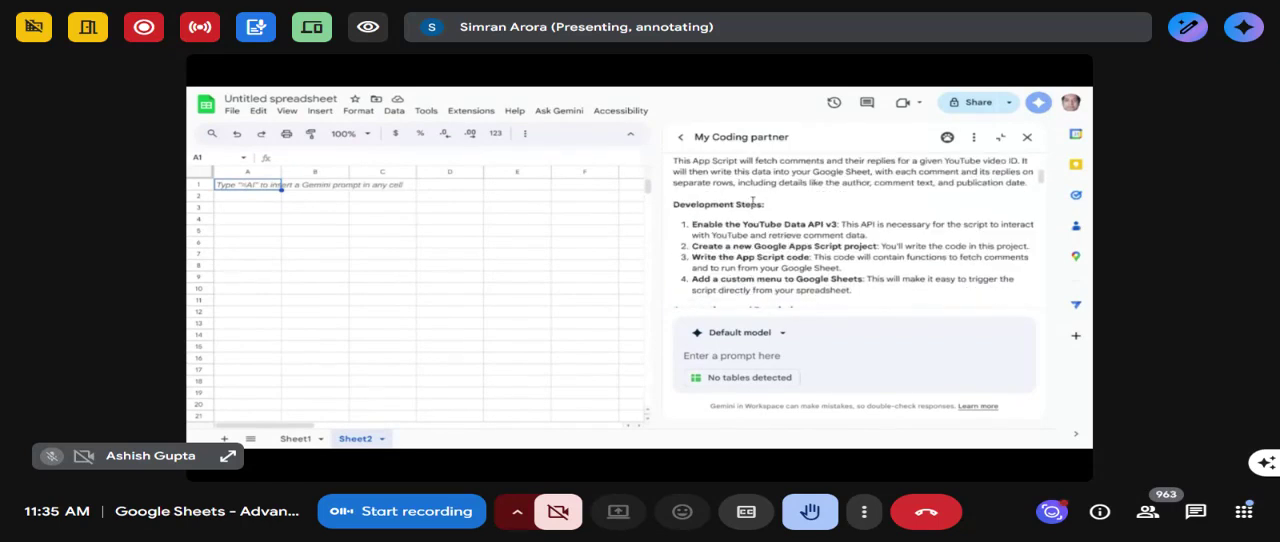
- Review My Coding partner's answer, covering the development steps, assumptions, script code and the instructions for saving and running it
scroll(752, 207, down, 1)
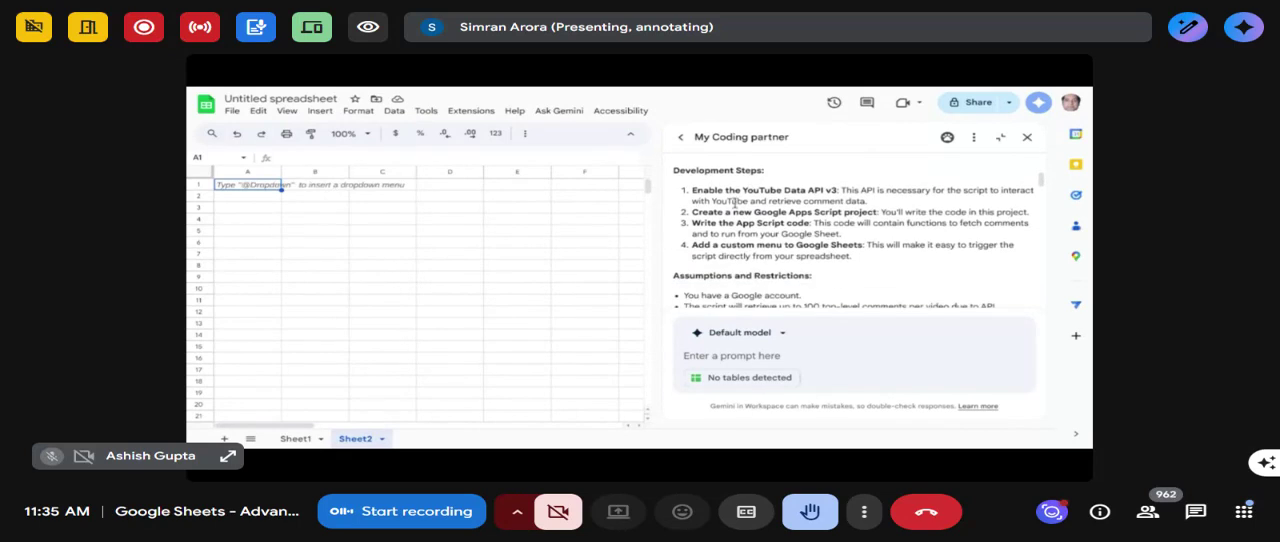
scroll(735, 203, down, 2)
scroll(720, 186, down, 3)
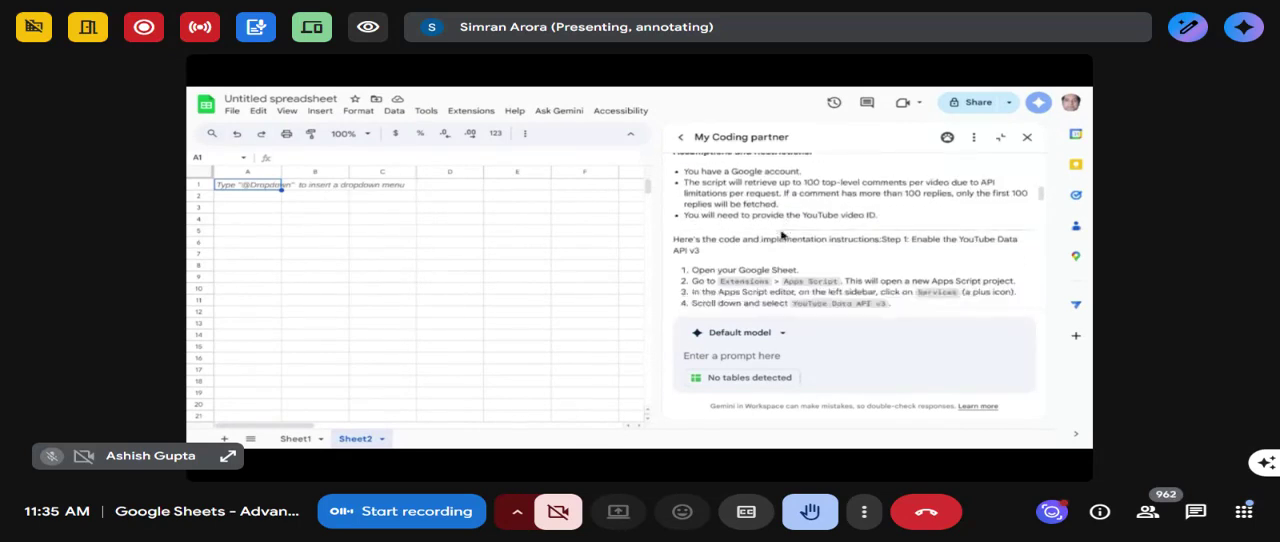
scroll(782, 235, up, 1)
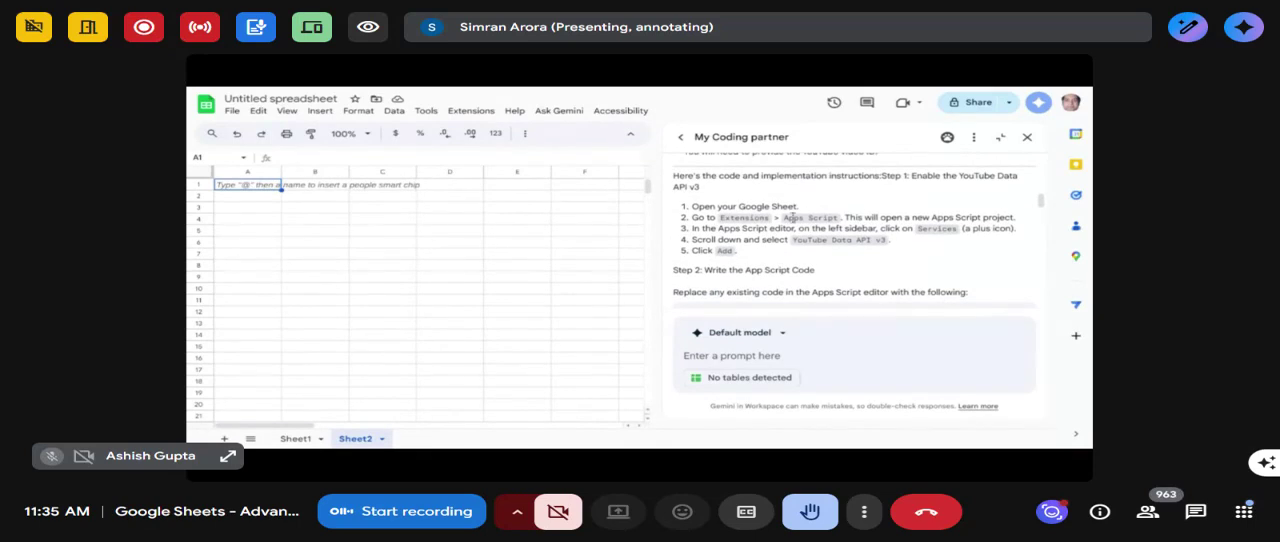
scroll(773, 284, down, 3)
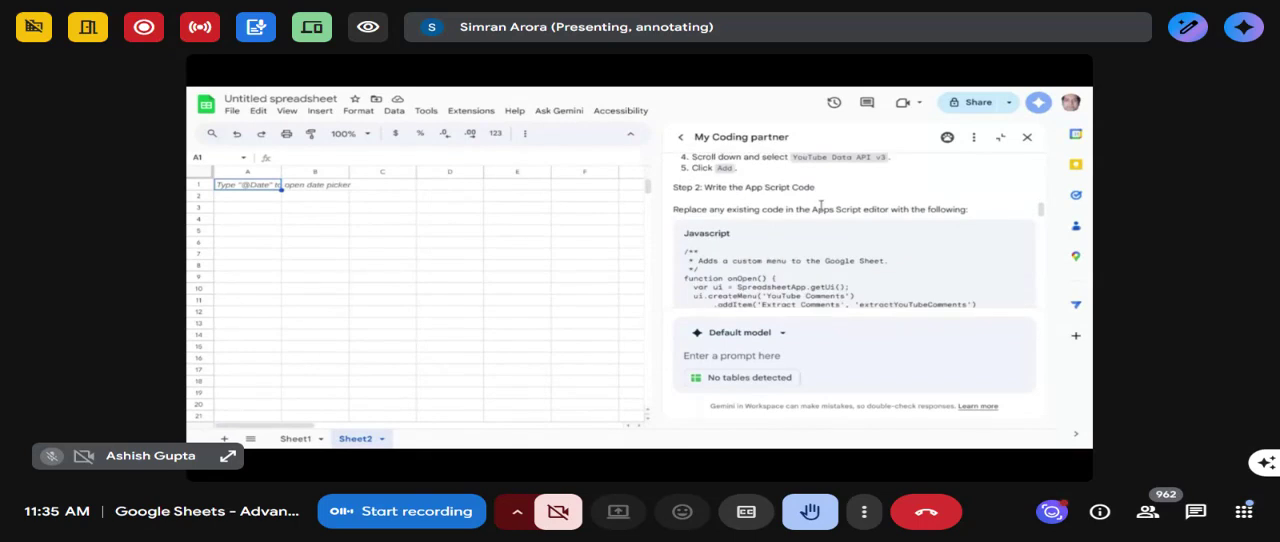
scroll(1000, 226, down, 10)
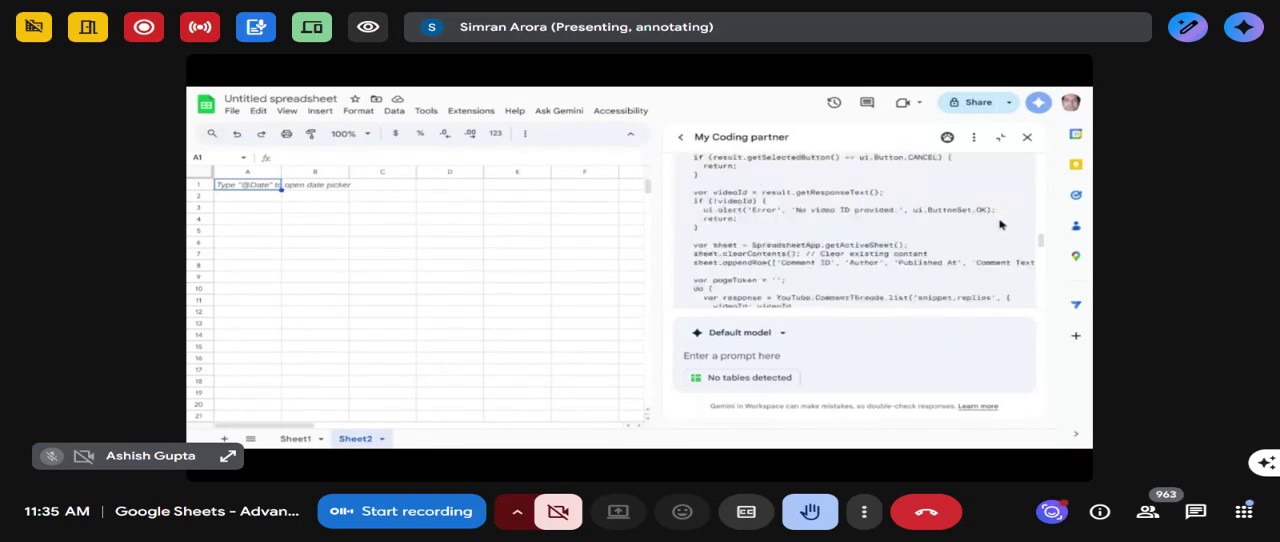
scroll(1000, 226, down, 8)
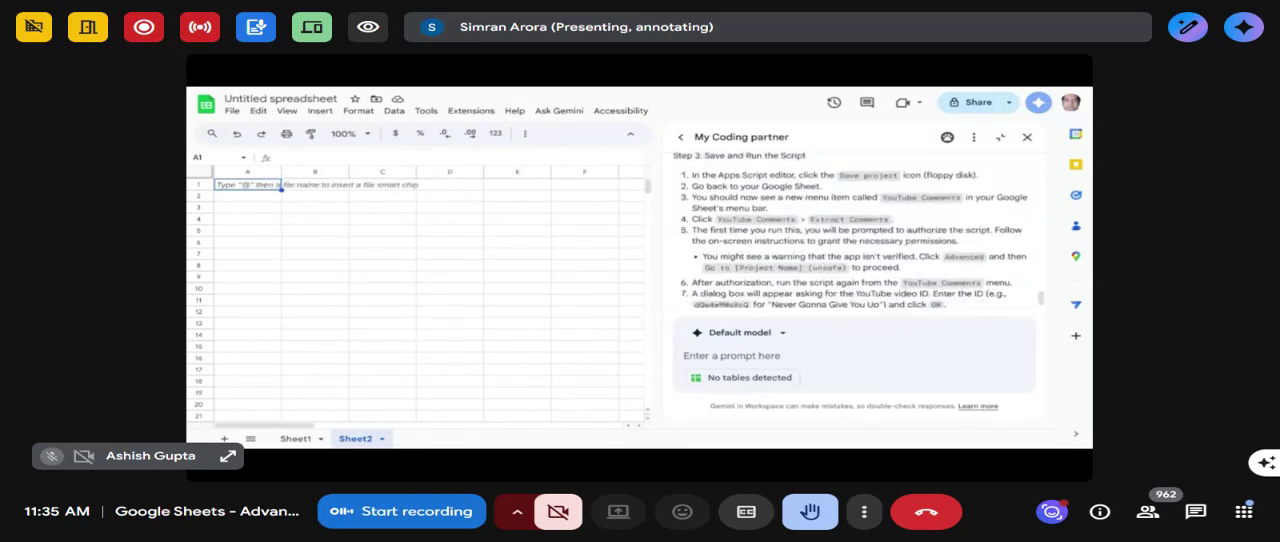
- Copy My Coding partner's answer and open the Apps Script editor for the shared spreadsheet
click(741, 292)
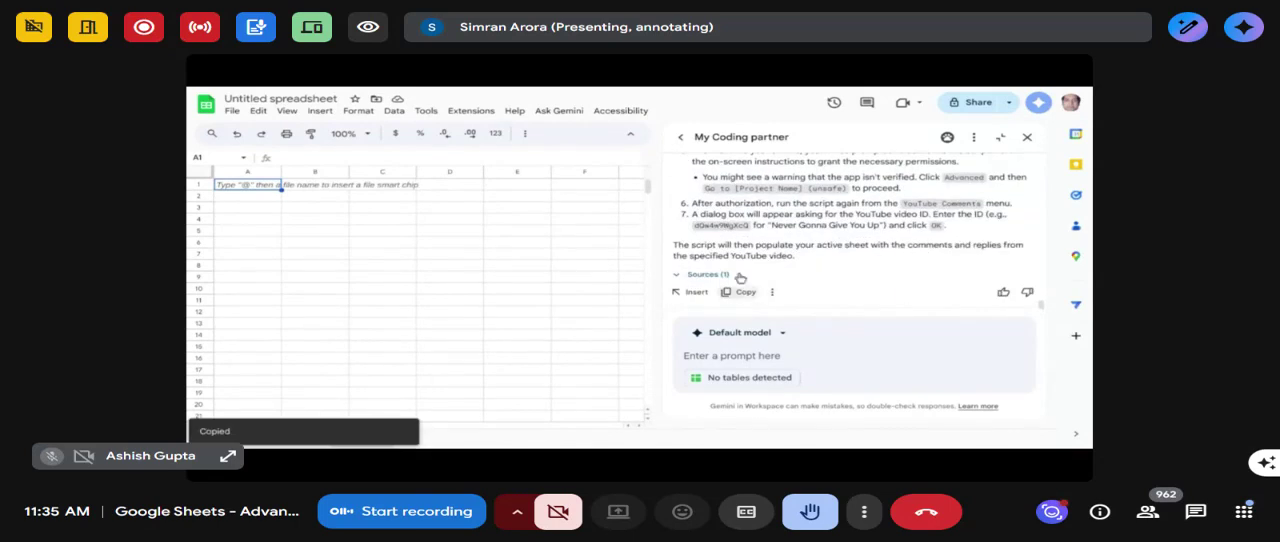
click(471, 111)
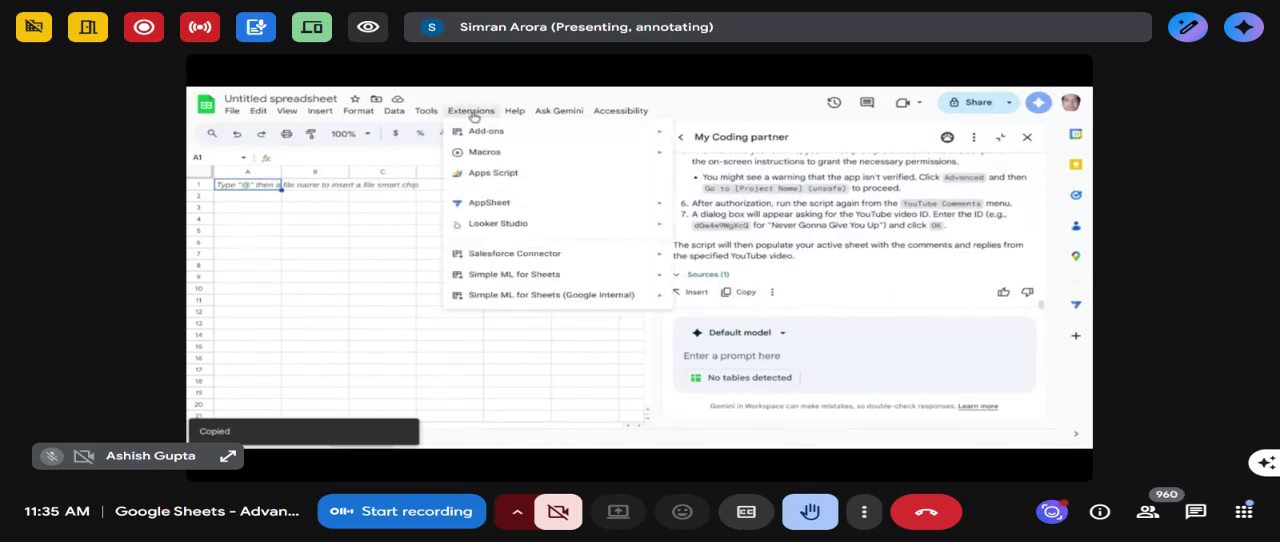
click(500, 180)
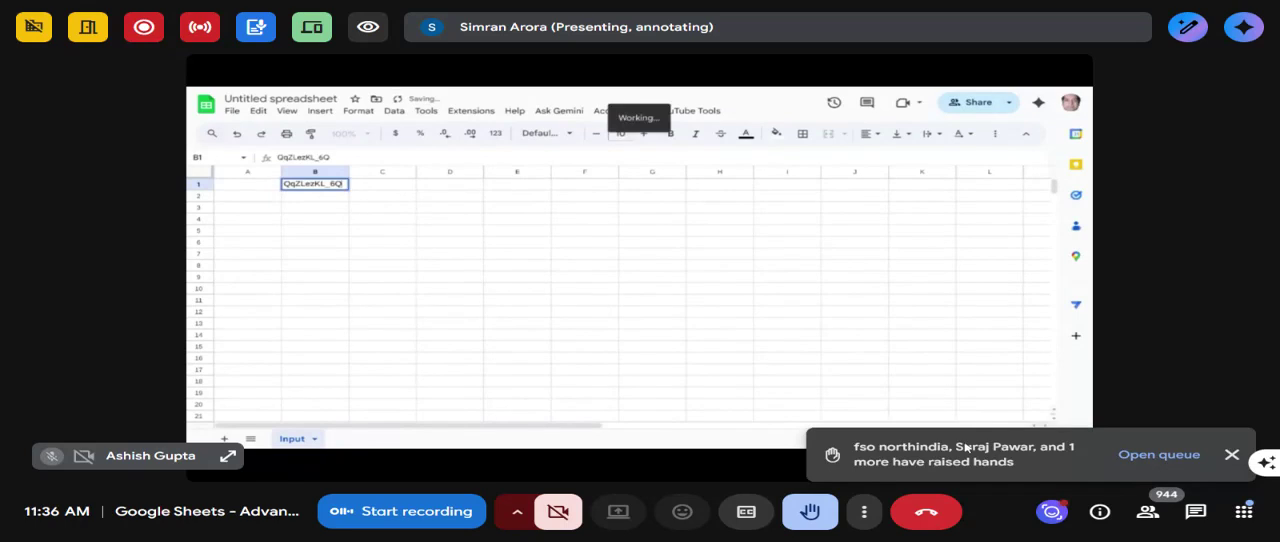
- Dismiss the raised-hands notification and move the self-view tile to the upper-left corner of the meeting
click(1229, 457)
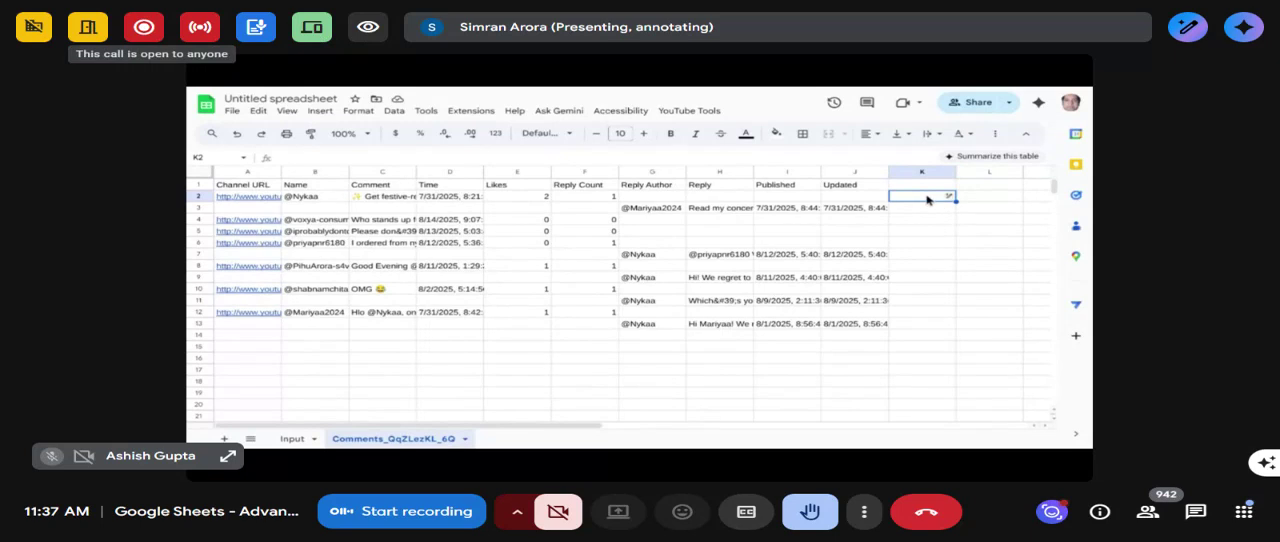
mouse_move(45, 38)
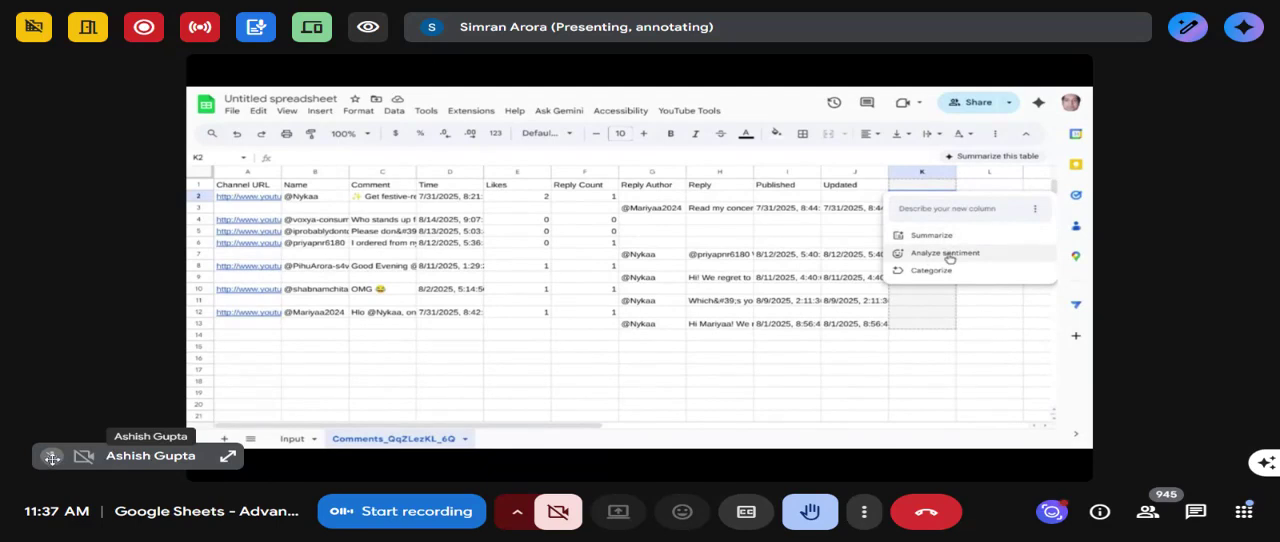
drag(92, 469, 60, 40)
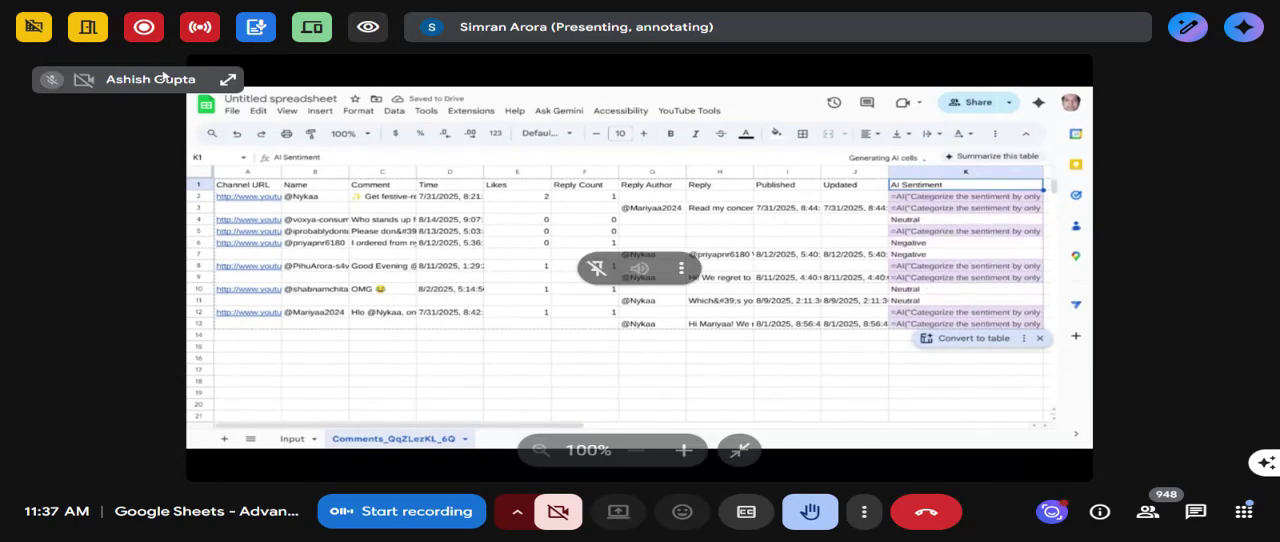
mouse_move(150, 75)
mouse_down()
mouse_move(120, 51)
mouse_move(164, 85)
mouse_up()
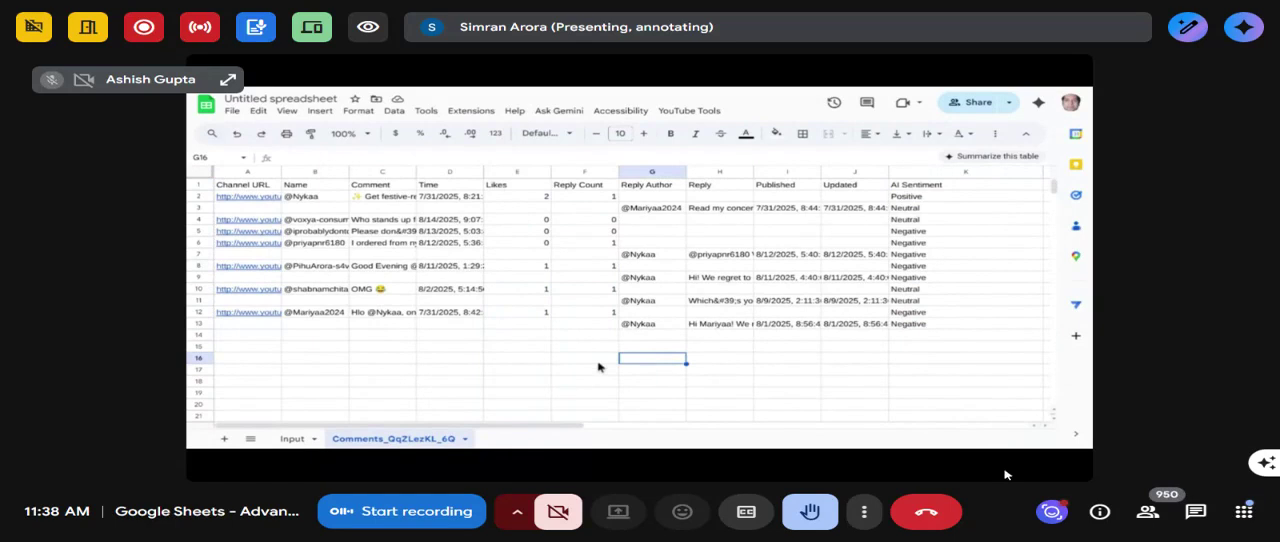
- Set the meeting layout to Spotlight in the view settings
click(864, 514)
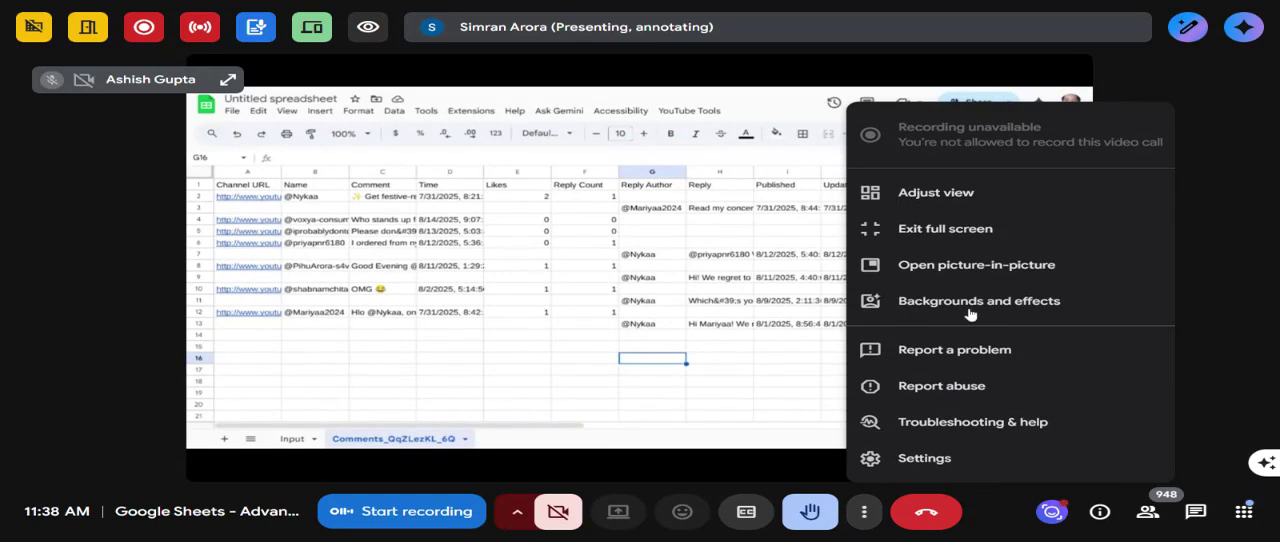
click(937, 192)
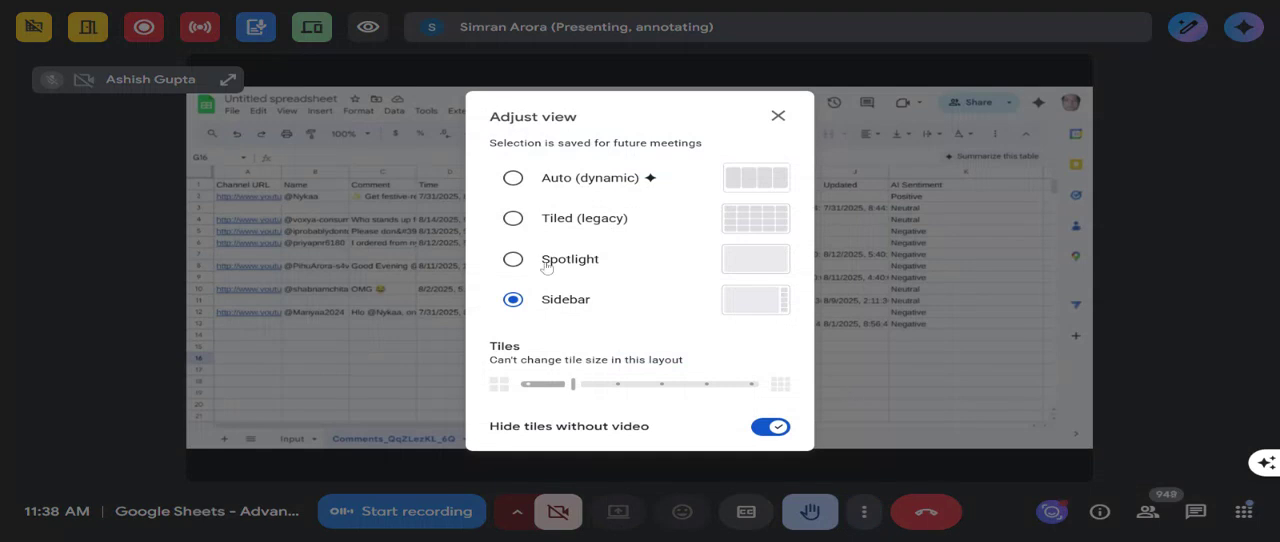
click(526, 261)
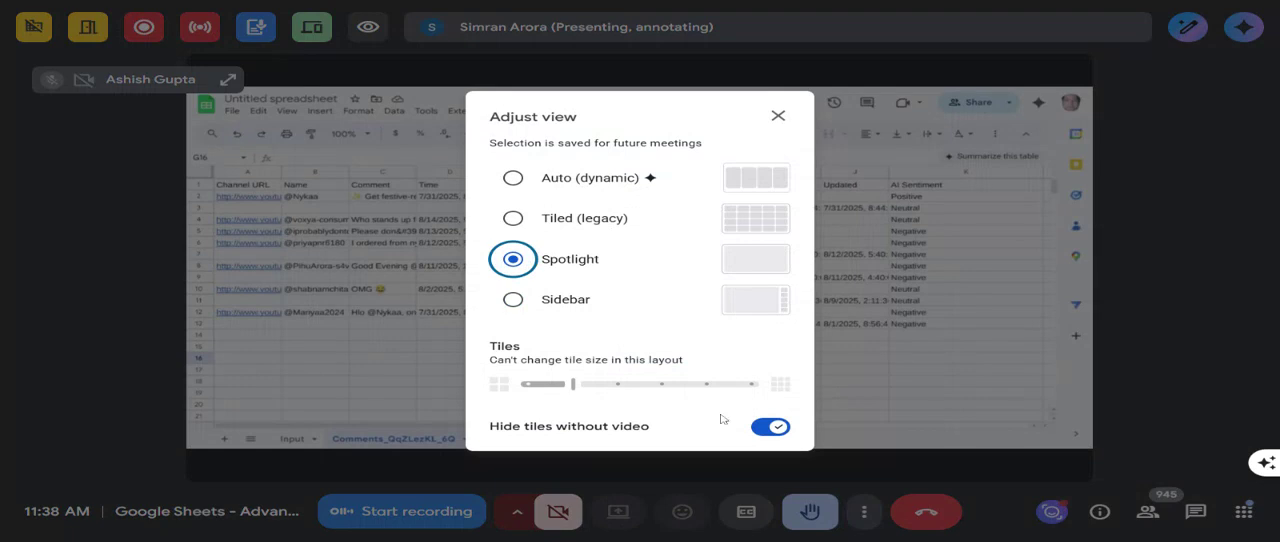
click(778, 116)
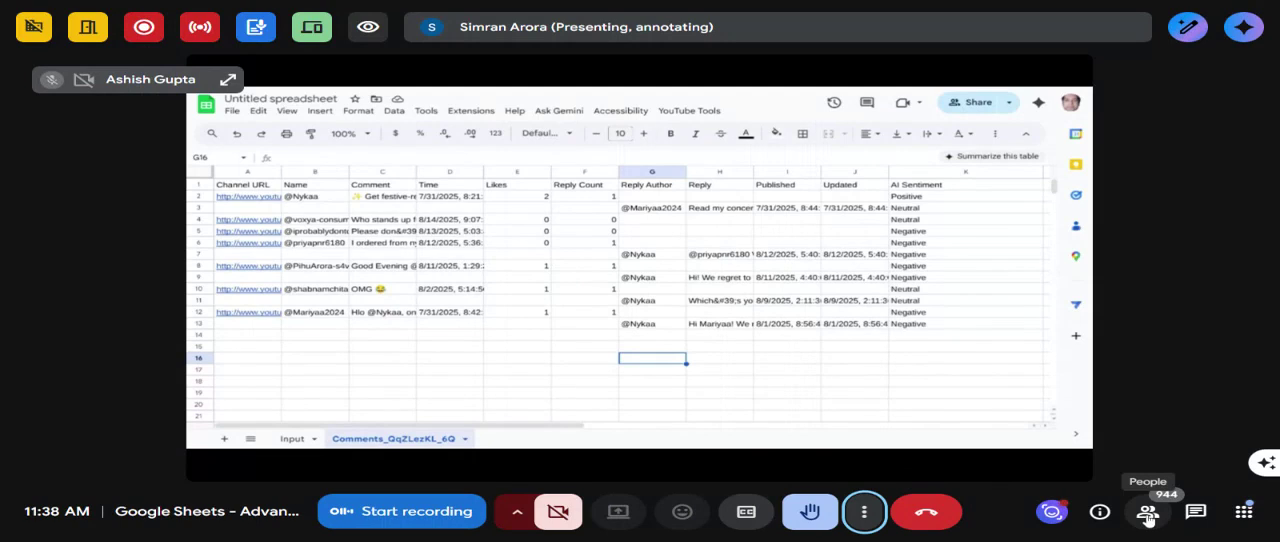
- Search the meeting's participant list for two attendees by first name, one after the other, and look through the contributors
click(1147, 511)
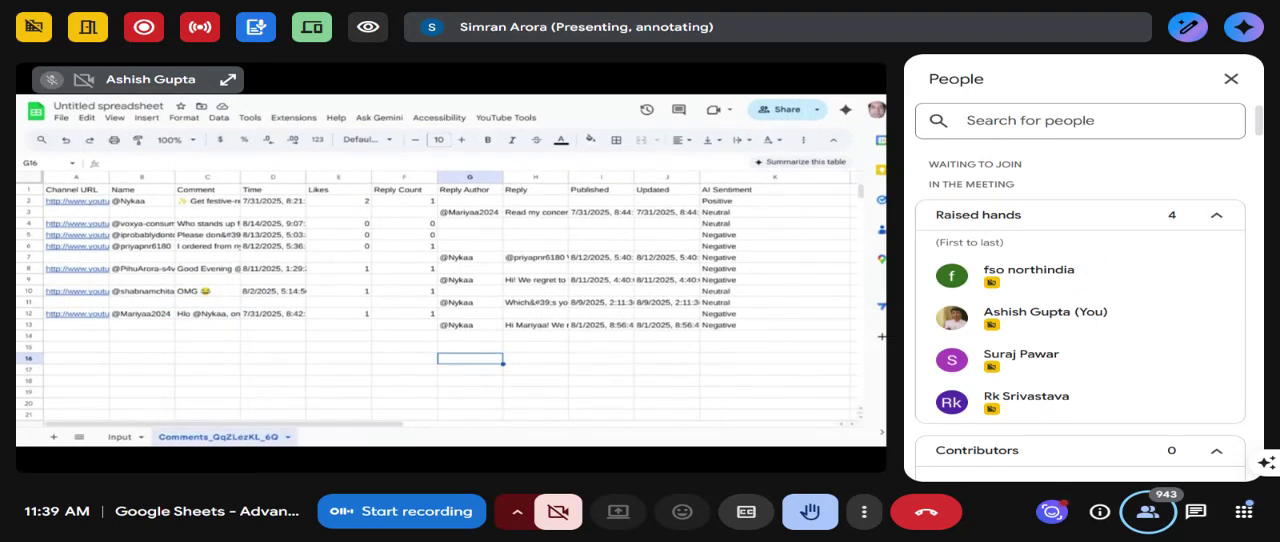
click(1040, 121)
text(atul)
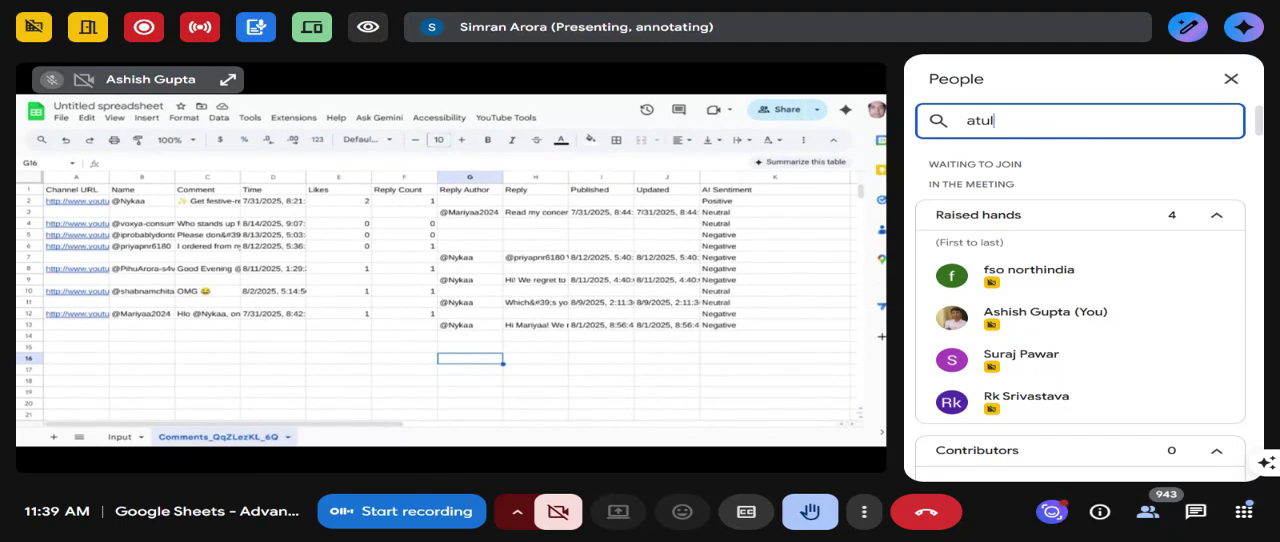
key(BackSpace)
key(BackSpace)
key(BackSpace)
key(BackSpace)
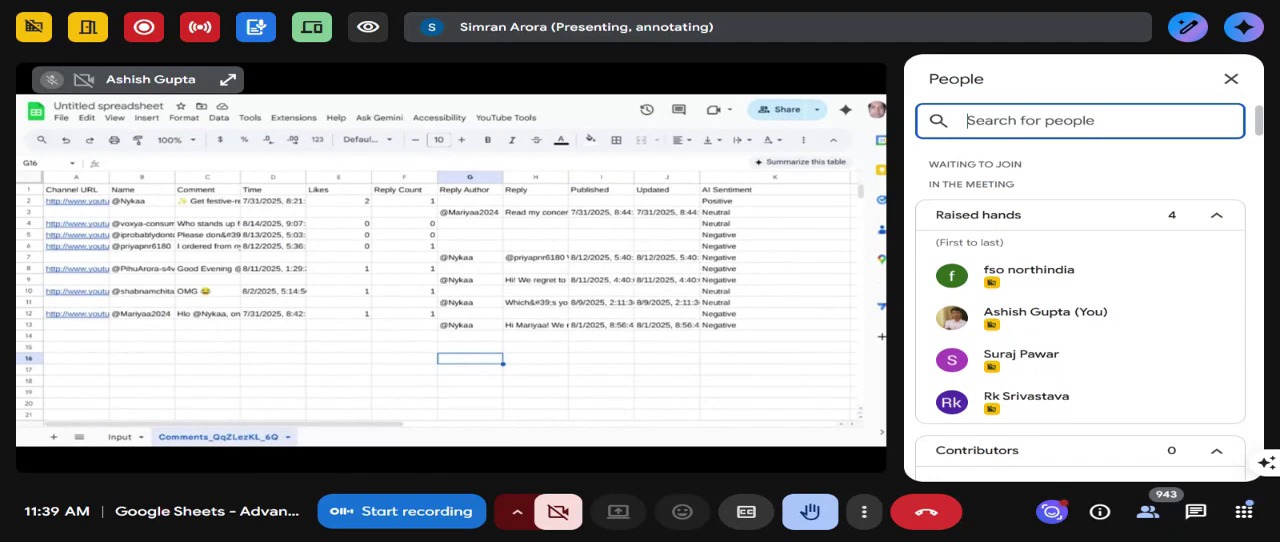
text(sama)
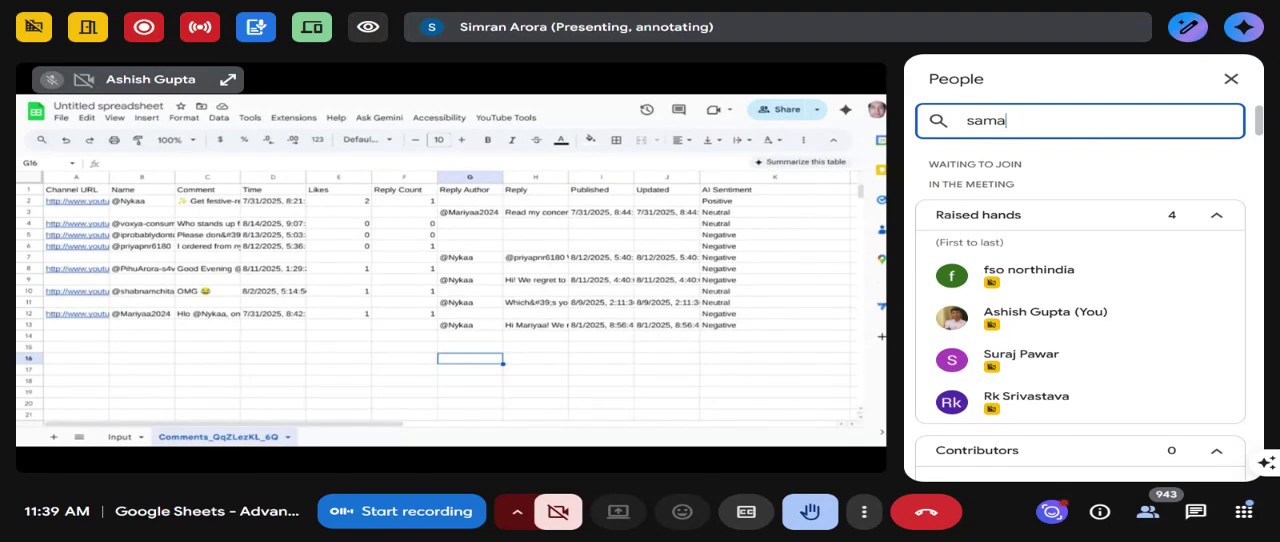
text(r)
scroll(1166, 222, down, 2)
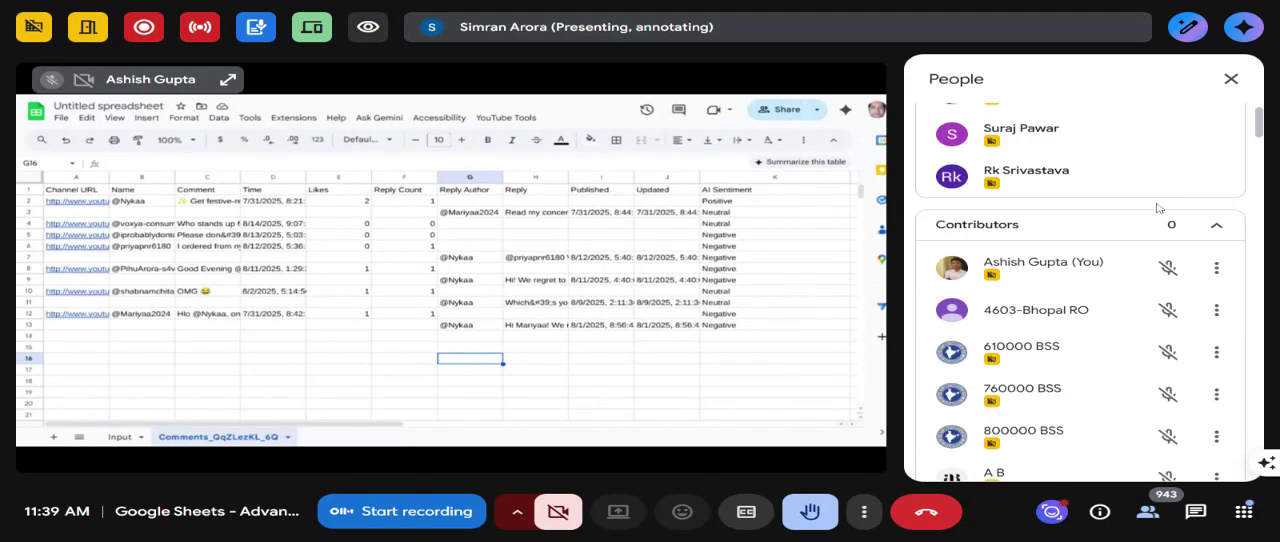
- Collapse the Contributors, Viewers and Raised hands groups in the participant list, and close the list
click(1216, 274)
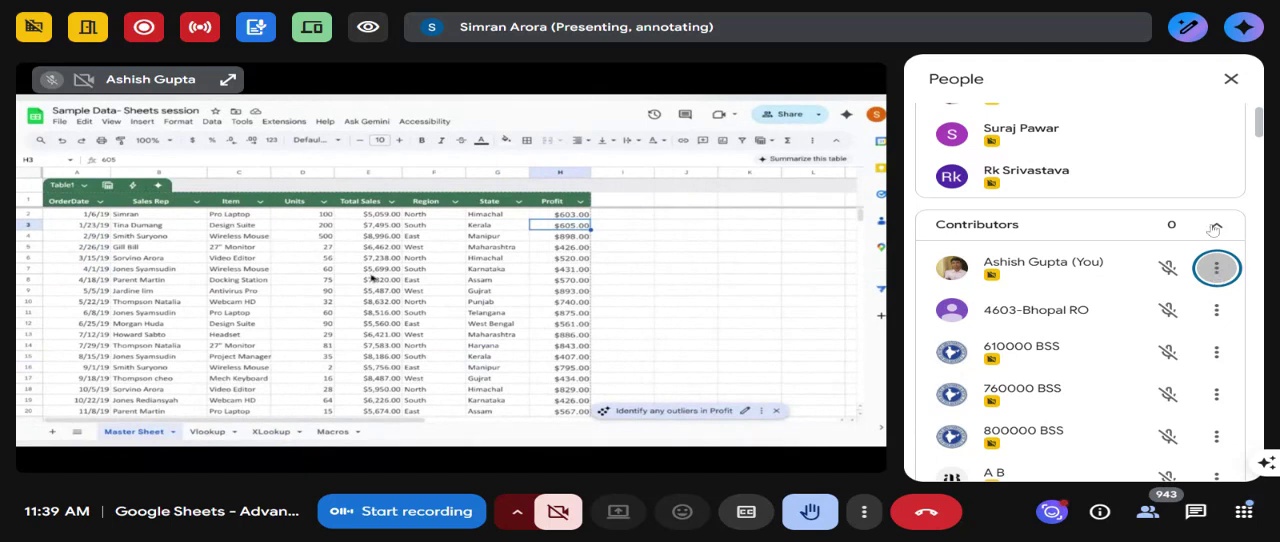
click(1213, 230)
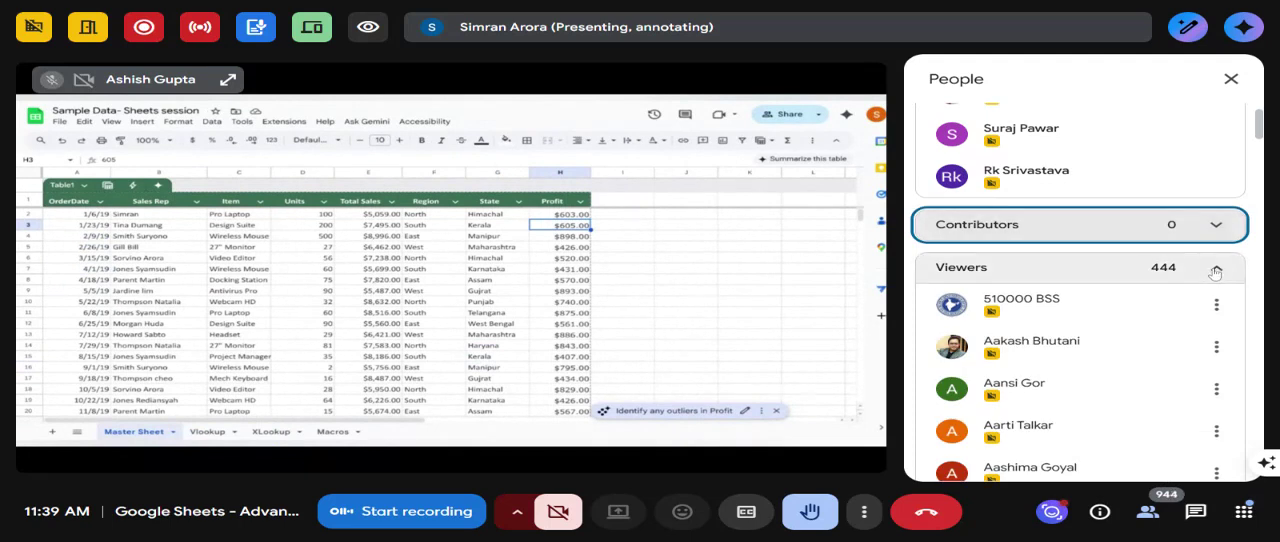
click(1215, 270)
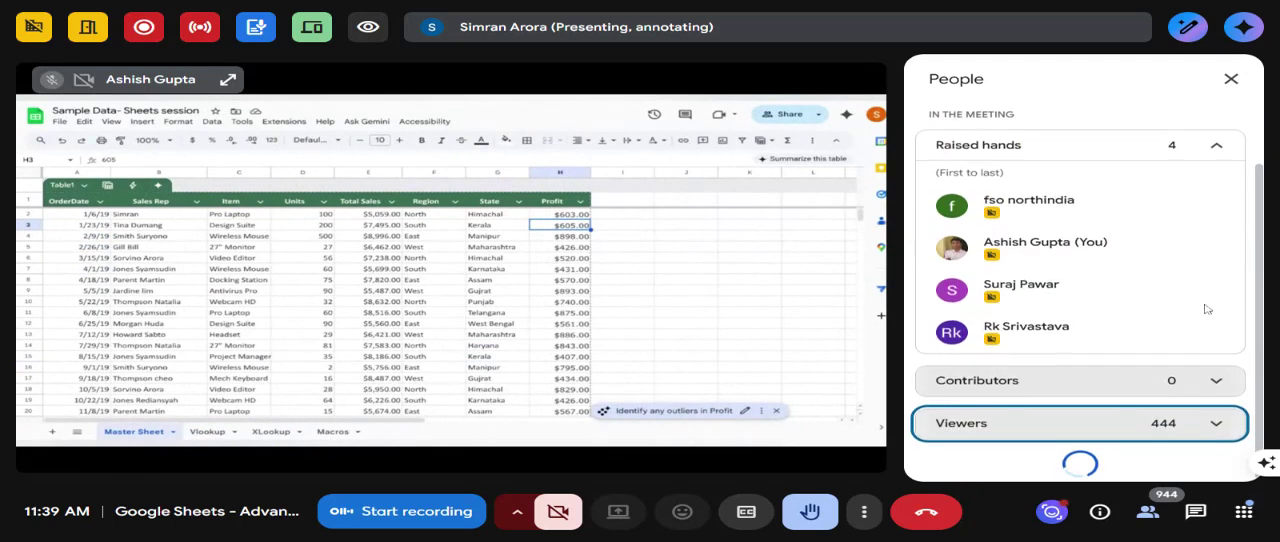
click(1218, 151)
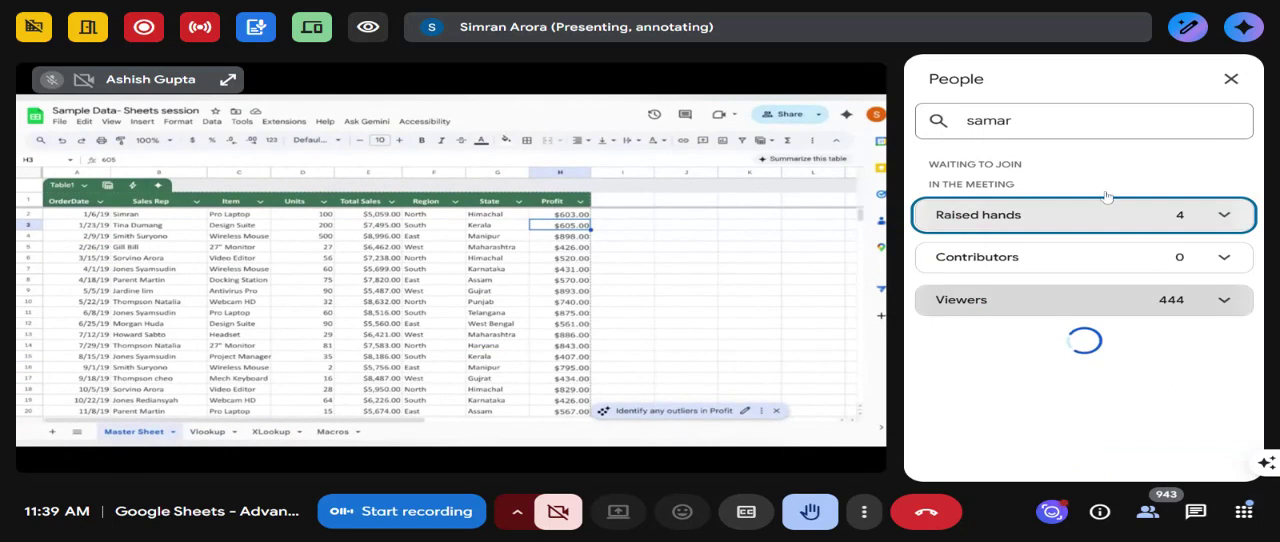
click(1231, 82)
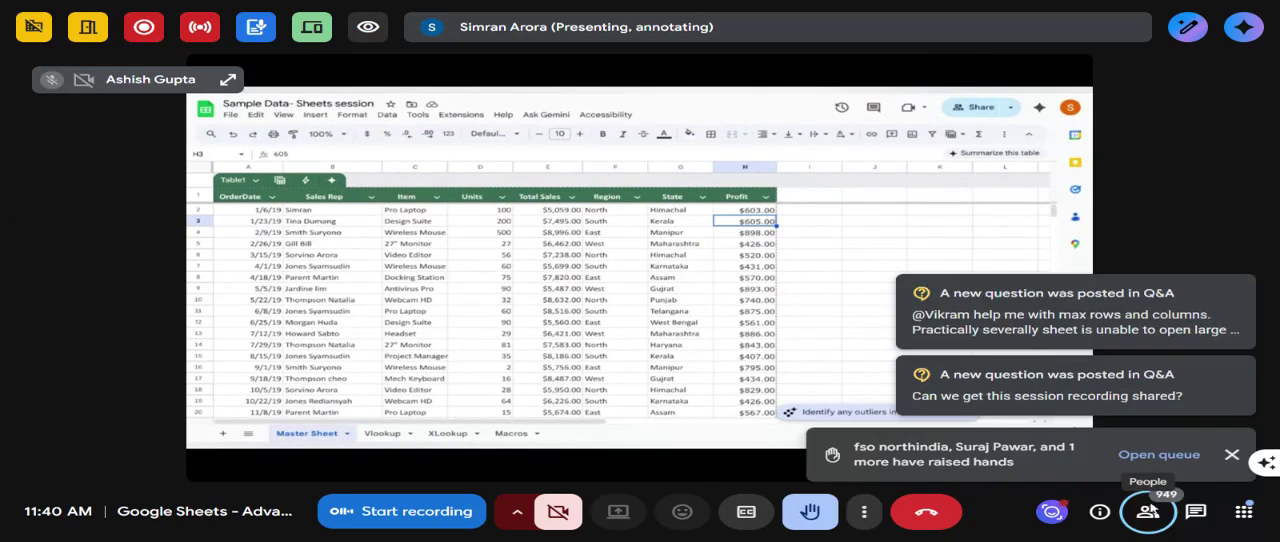
- Dismiss the Q&A and raised-hands notifications, and open the sharing settings of the Sample Data- Sheets session spreadsheet
click(1246, 288)
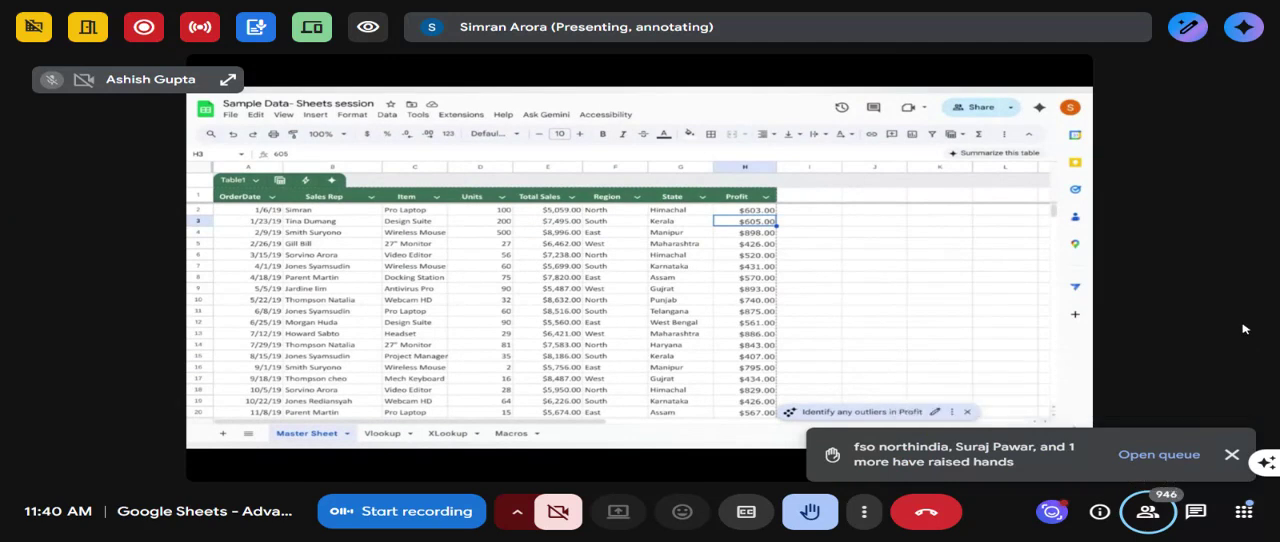
click(1232, 455)
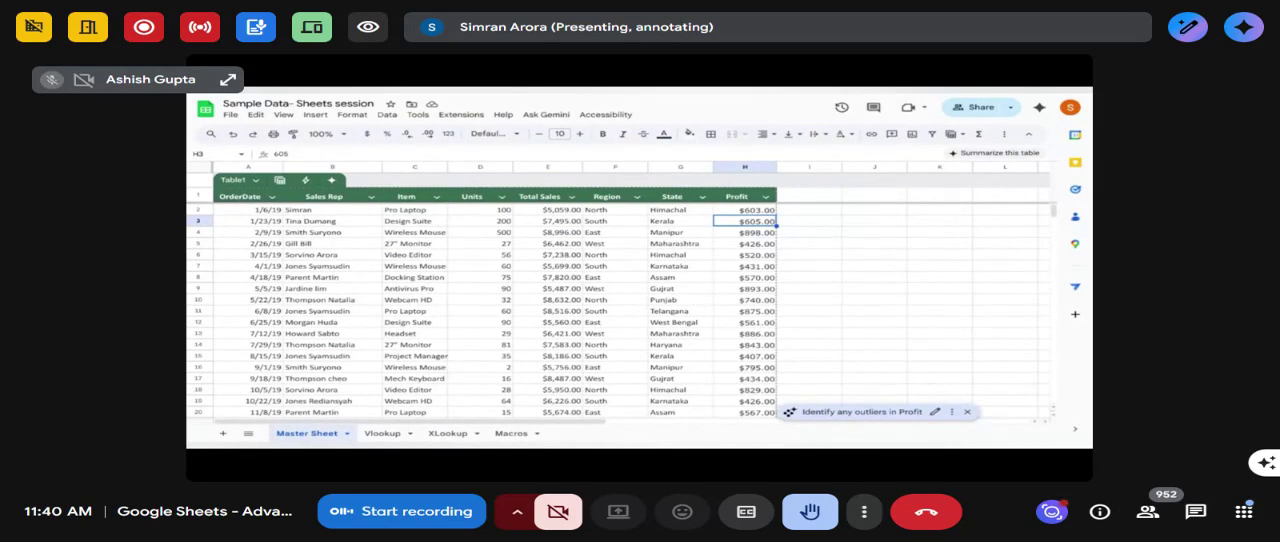
click(974, 110)
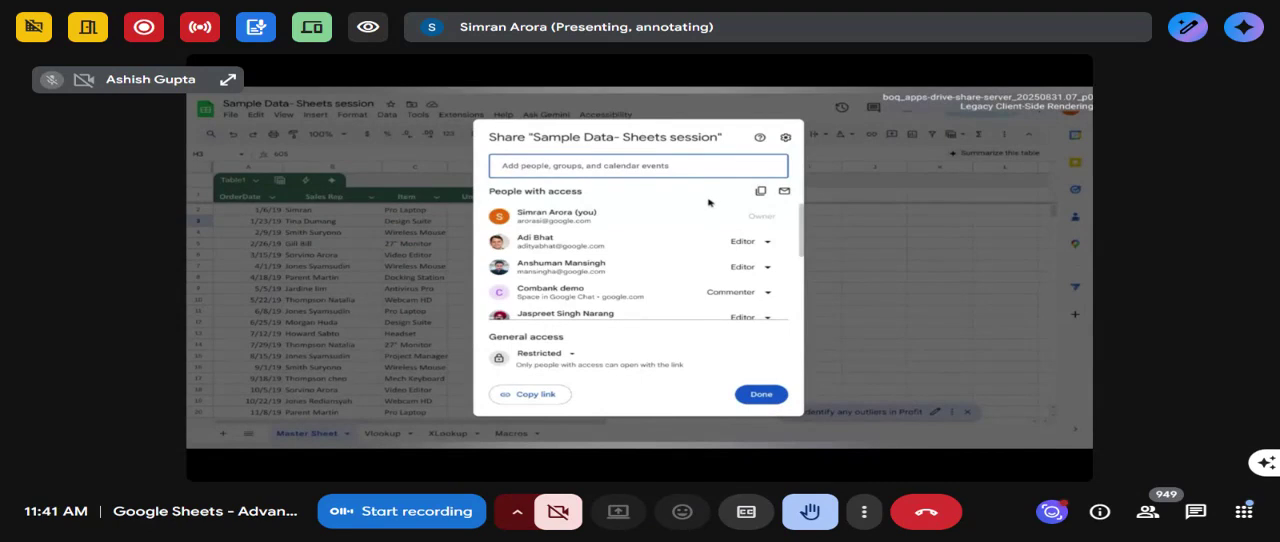
- Ask the meeting's Gemini assistant to "Summarize the discussion so far", read its reply and close the assistant
click(1245, 30)
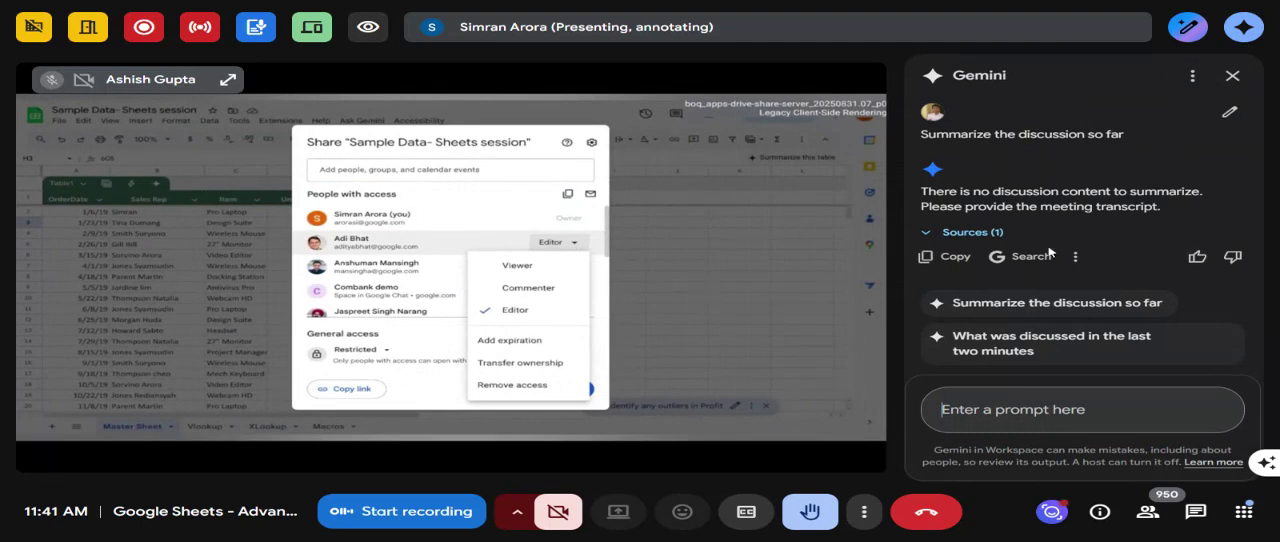
click(1026, 304)
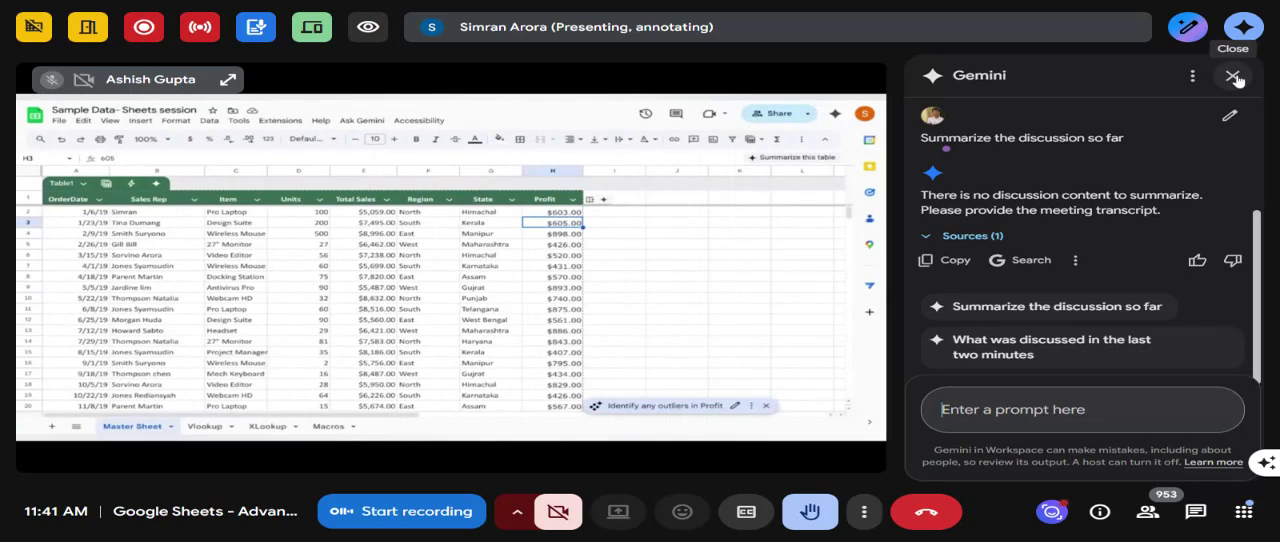
click(1235, 77)
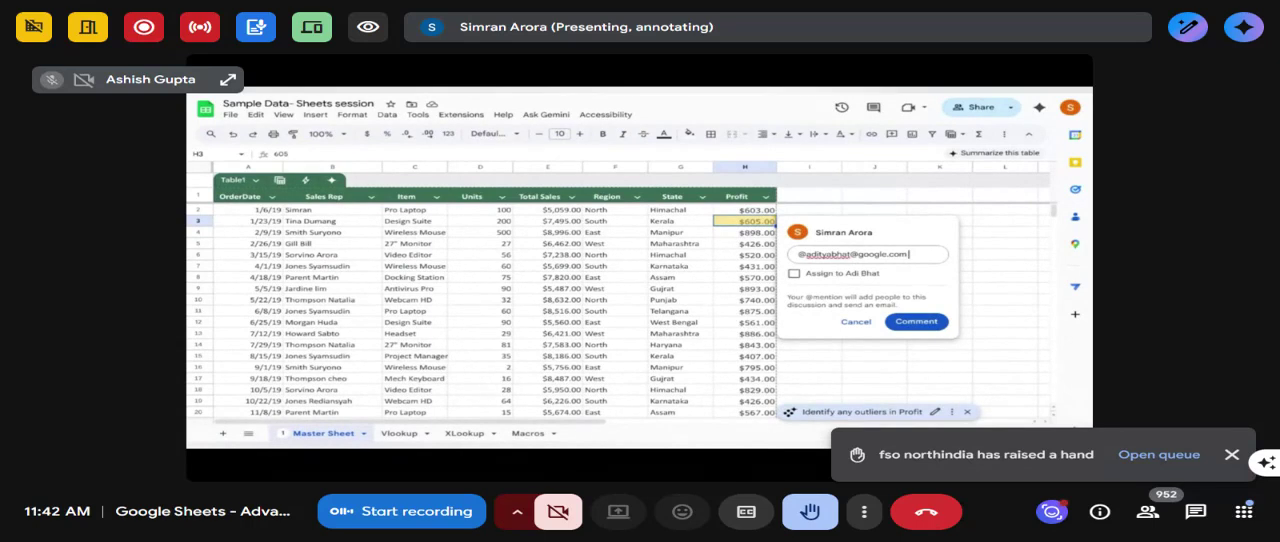
- Assign the new comment on Profit cell H3 to the mentioned colleague and post it
click(850, 275)
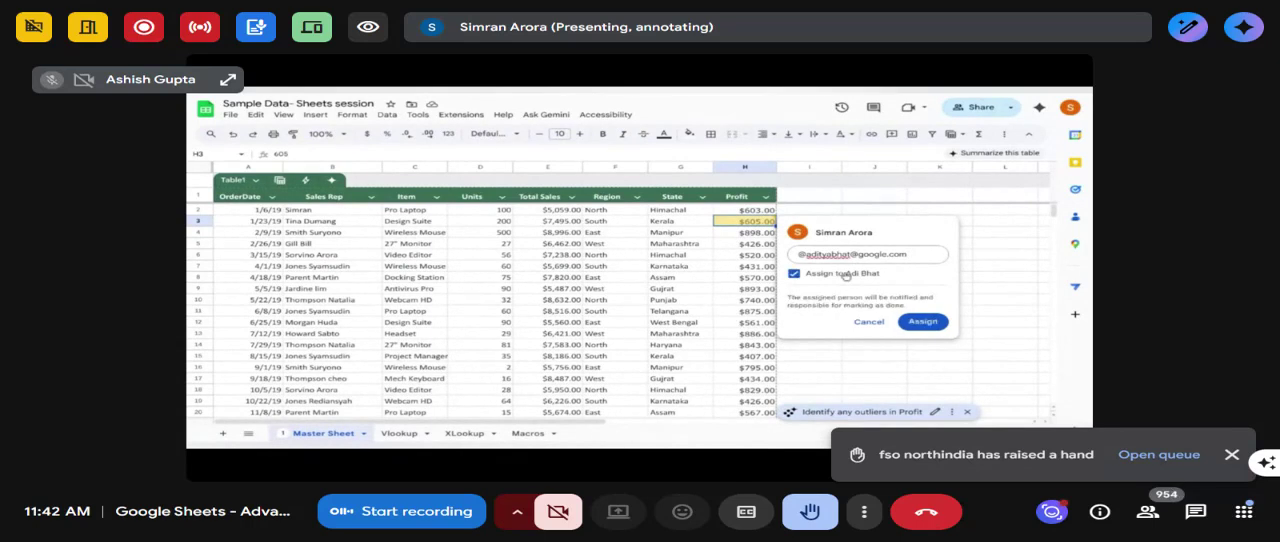
click(922, 324)
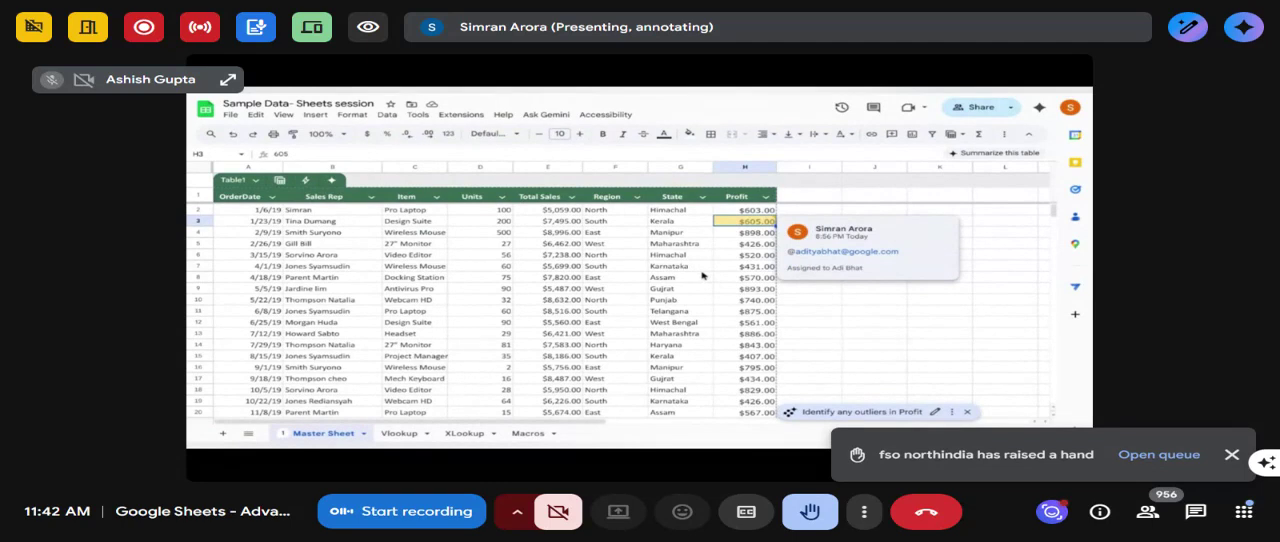
- Leave the comment on the Profit cell and open the spreadsheet's version history
click(601, 269)
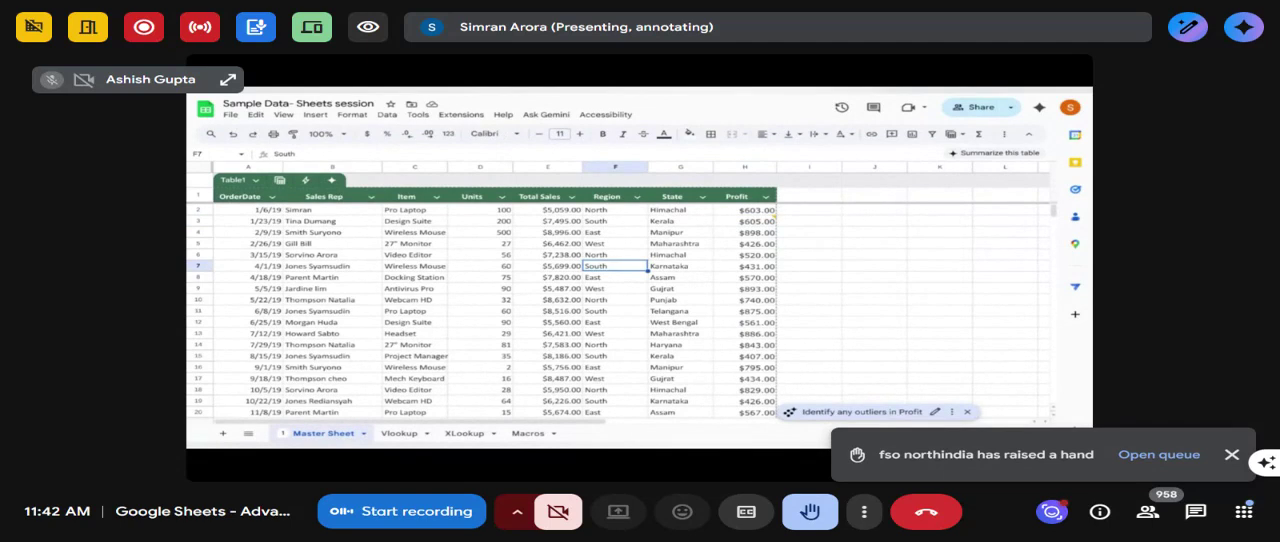
click(231, 116)
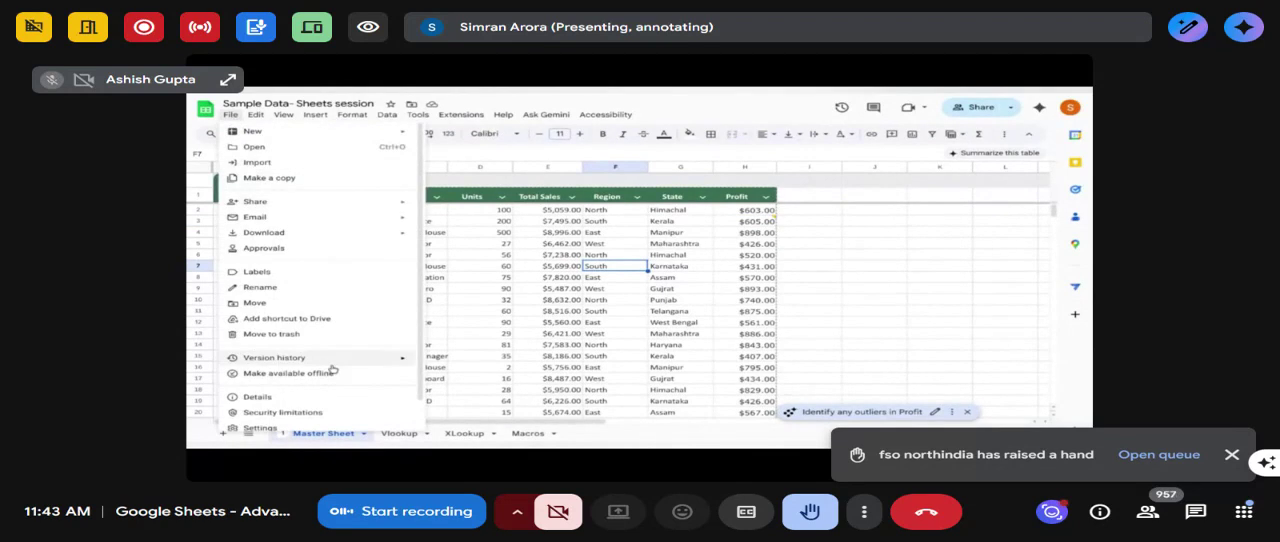
mouse_move(331, 365)
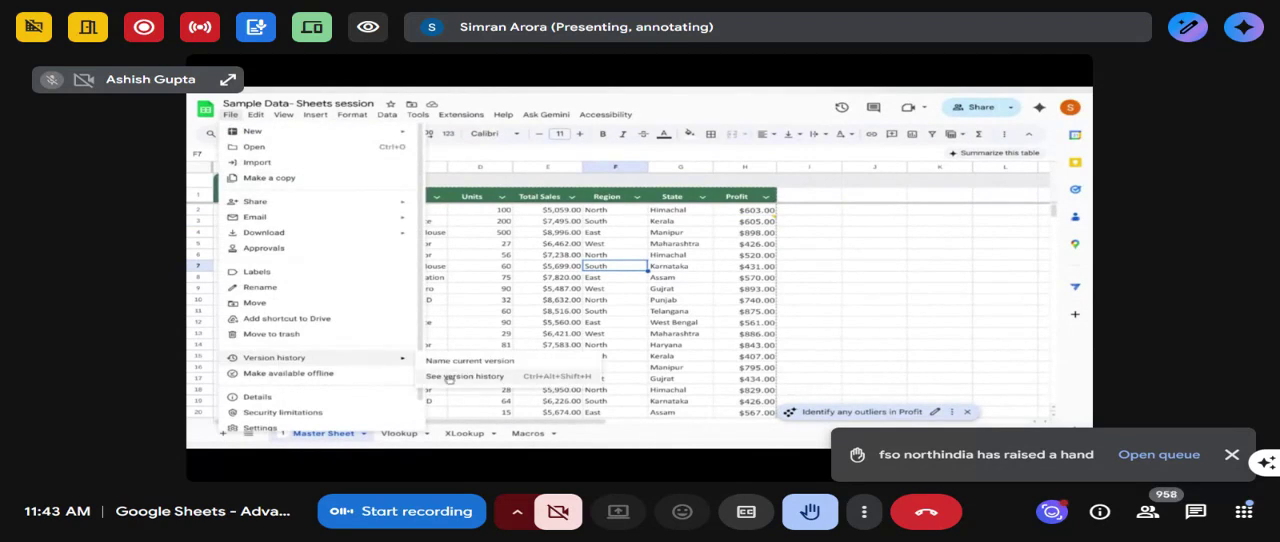
click(450, 377)
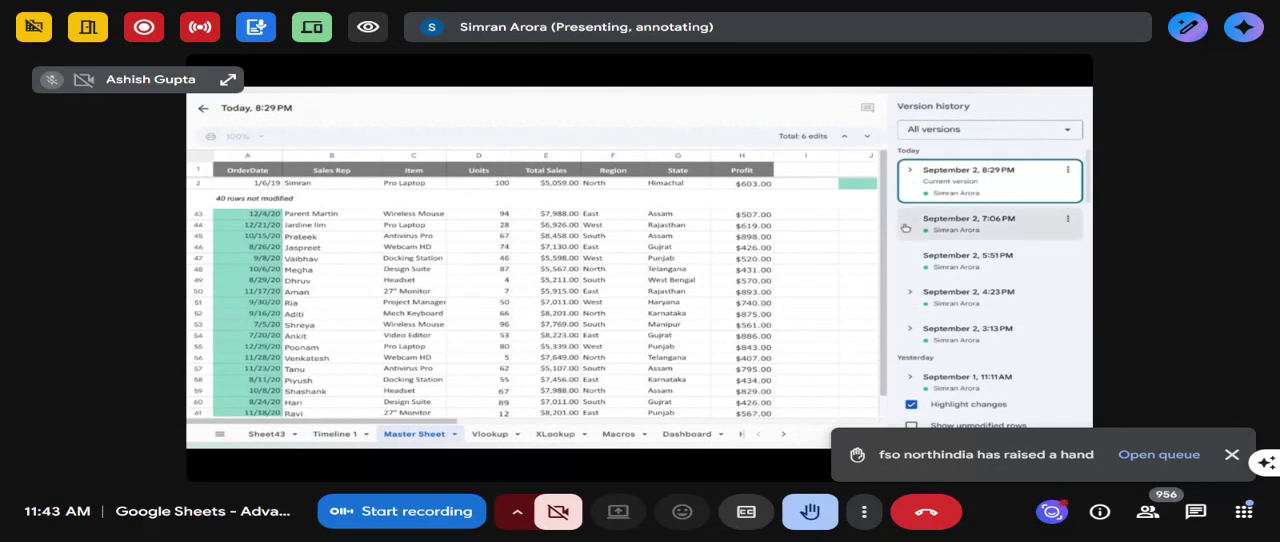
- Preview the September 2, 7:06 PM version and its available actions, return to the current version and exit the version history
click(988, 229)
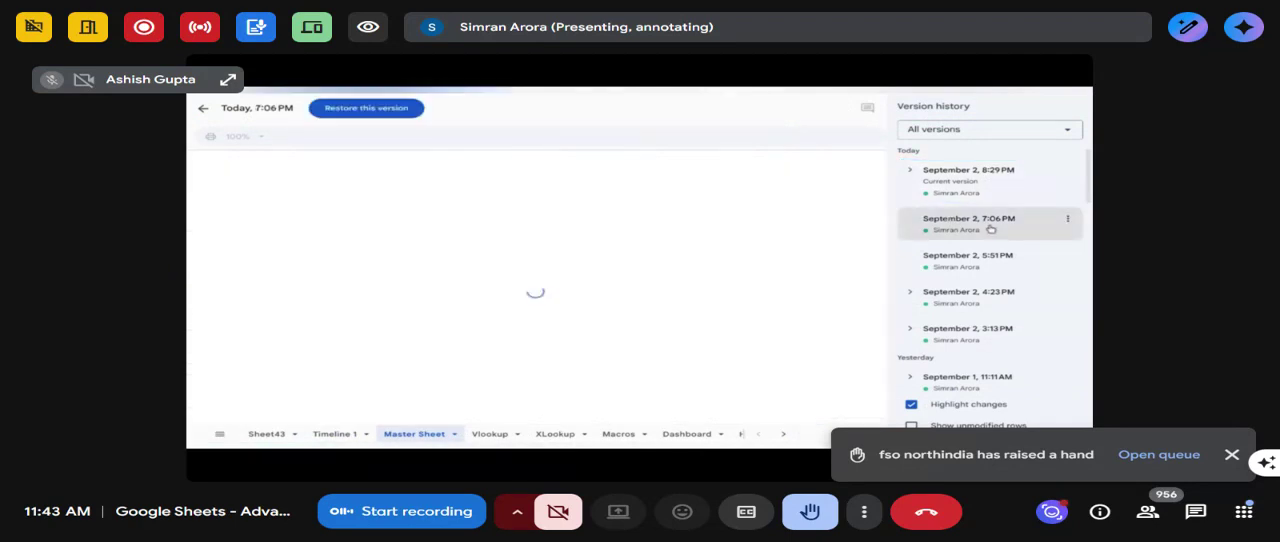
click(1067, 219)
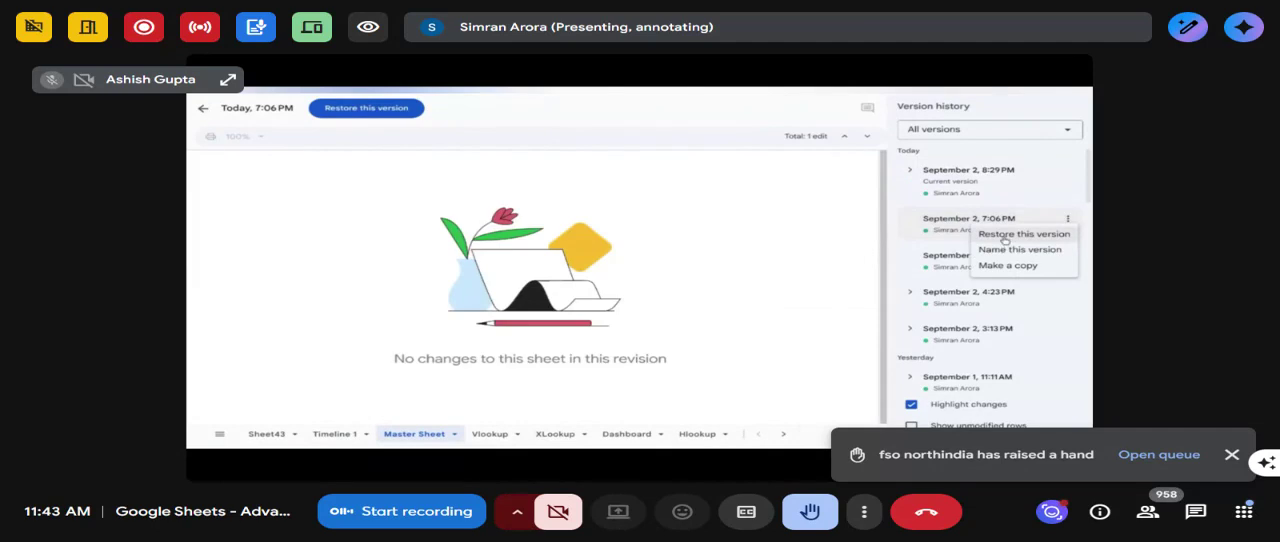
click(962, 184)
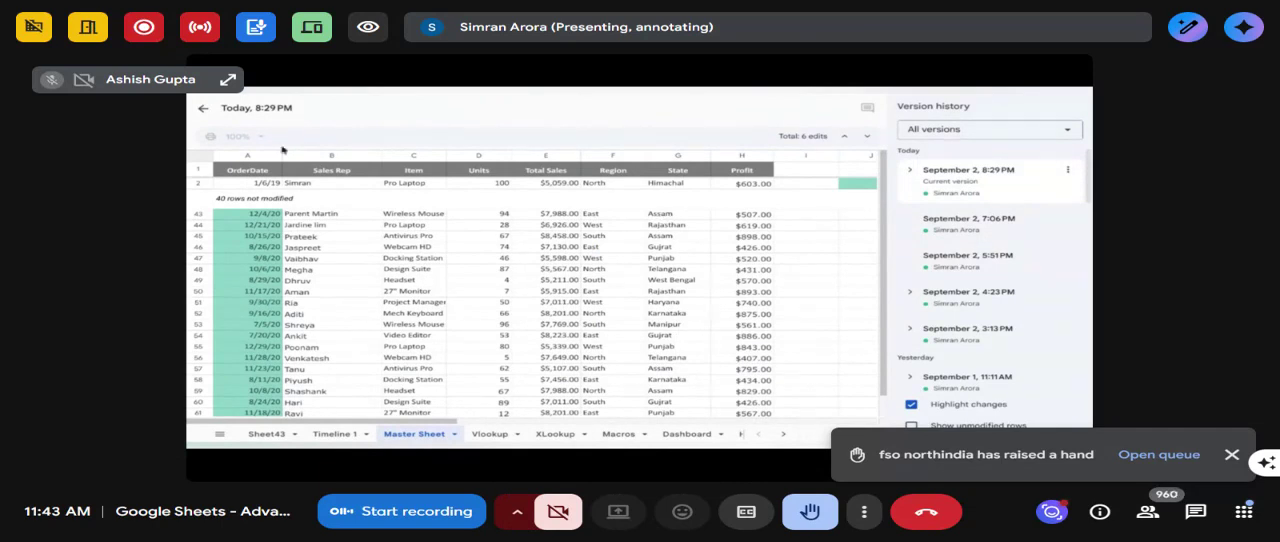
click(205, 110)
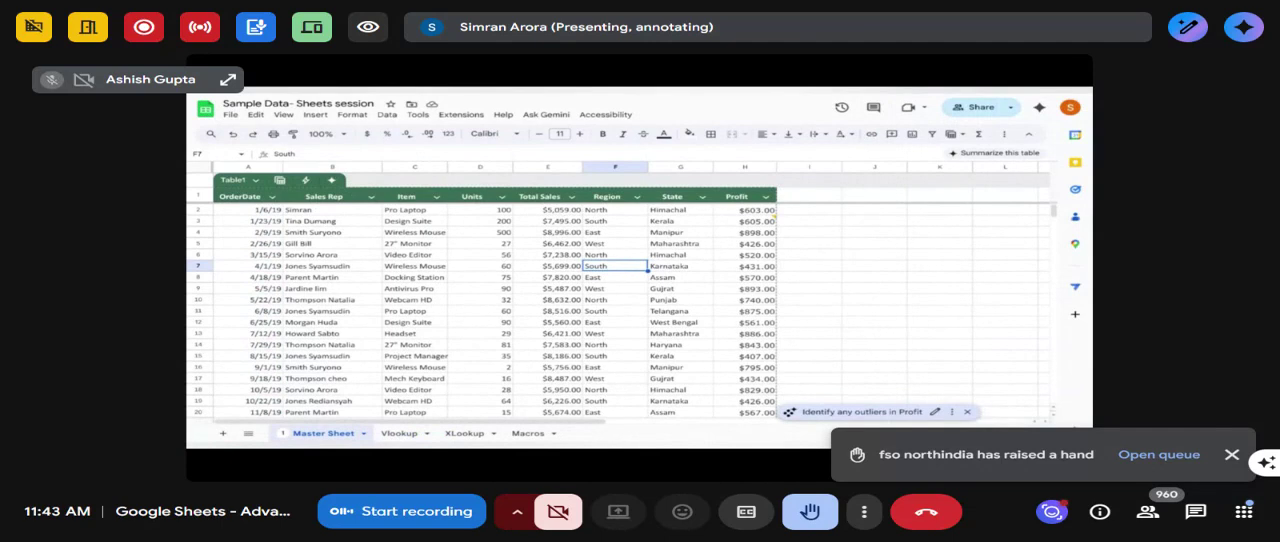
- View the edit history of Total Sales cell E2 and close it
right_click(556, 210)
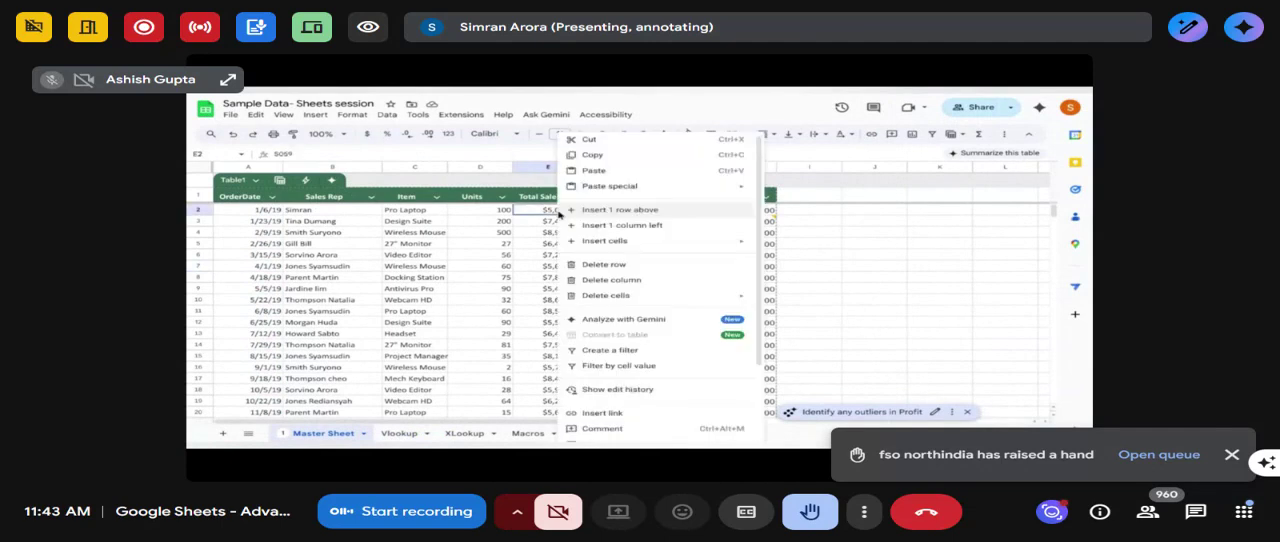
scroll(606, 320, down, 1)
click(608, 337)
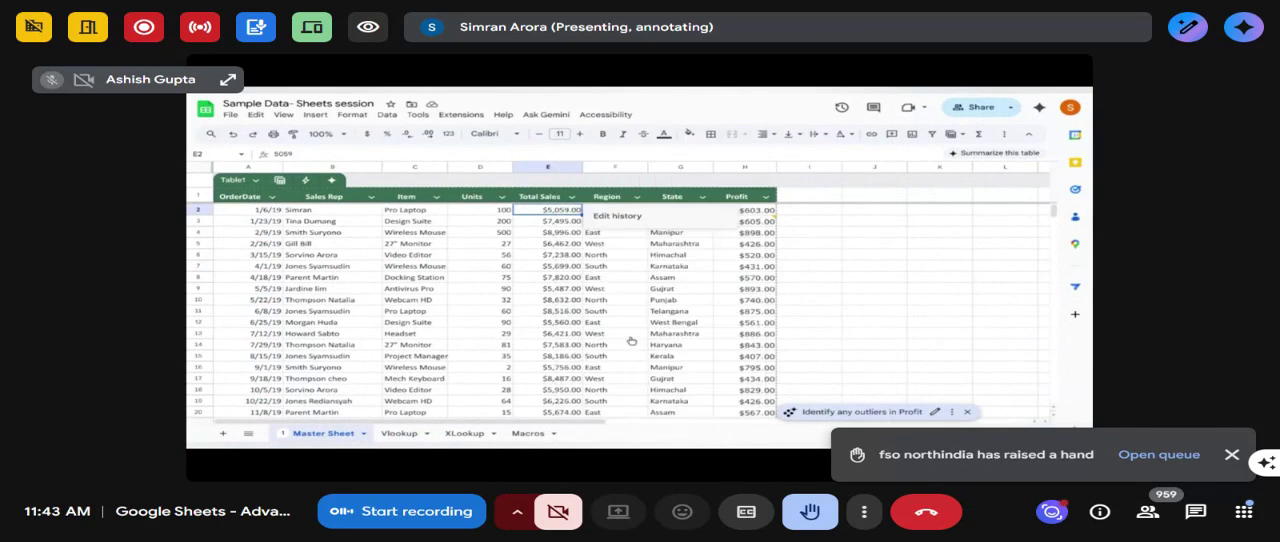
click(707, 216)
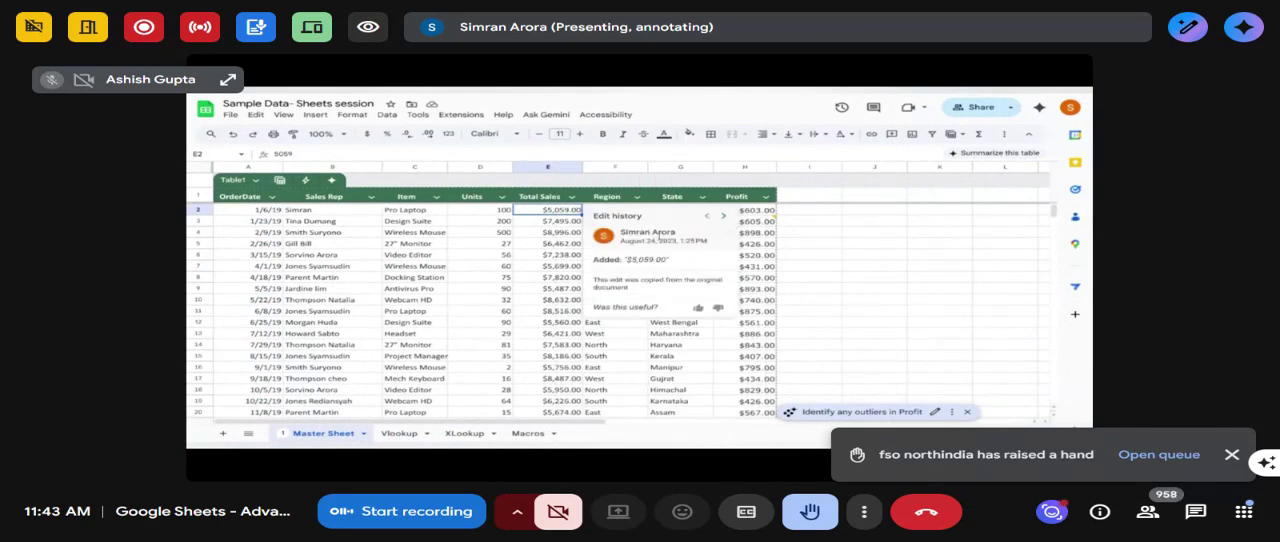
click(783, 279)
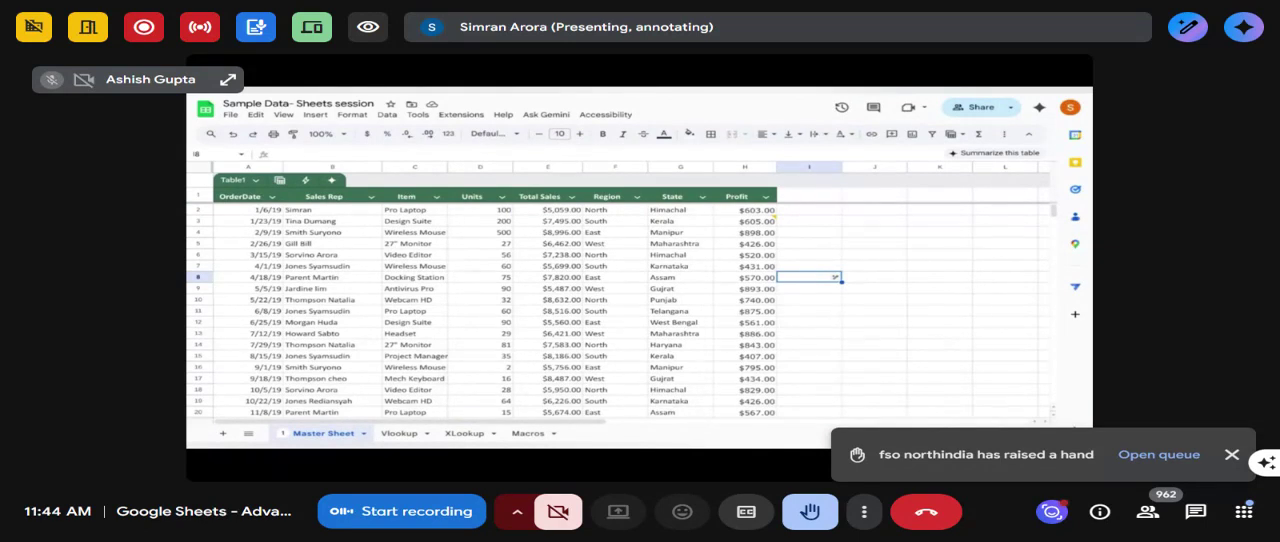
- Open the spreadsheet's approvals and start a new approval request
click(231, 116)
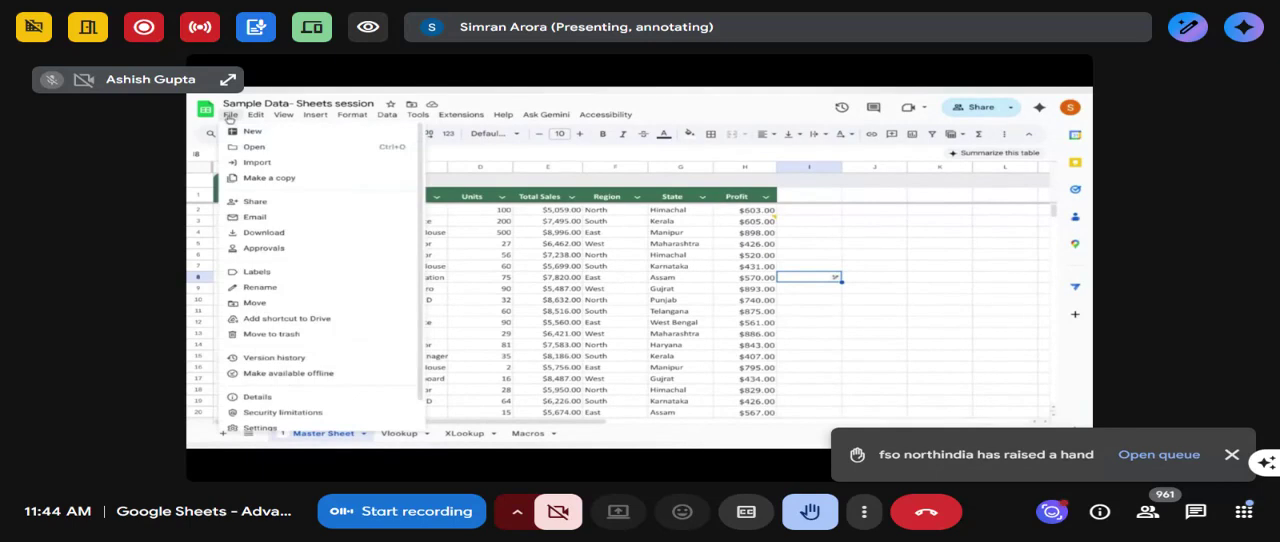
mouse_move(319, 364)
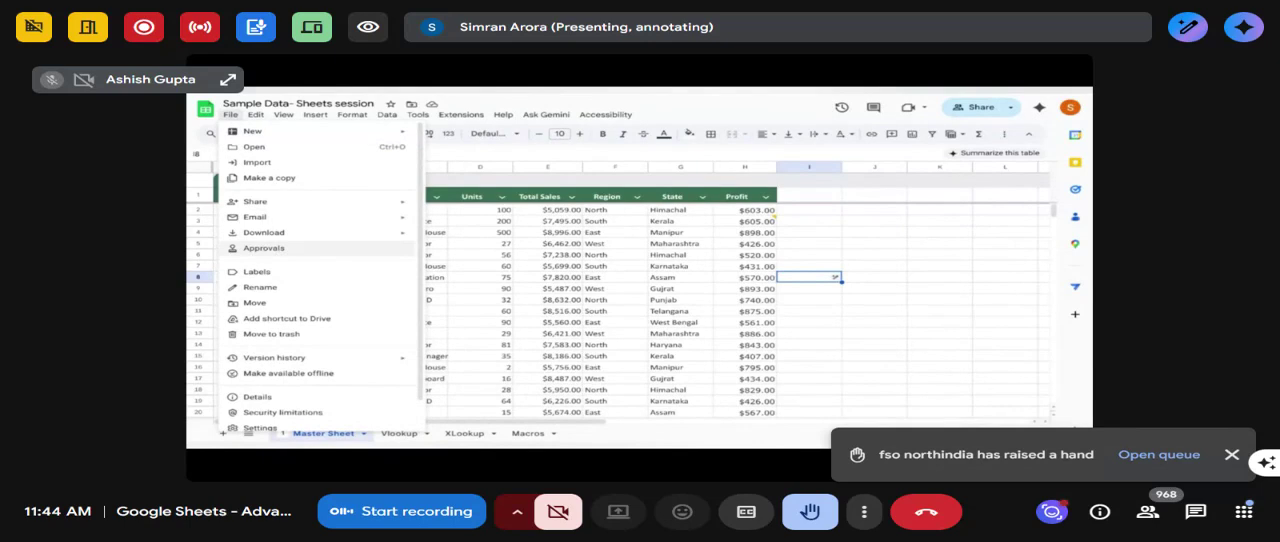
click(274, 250)
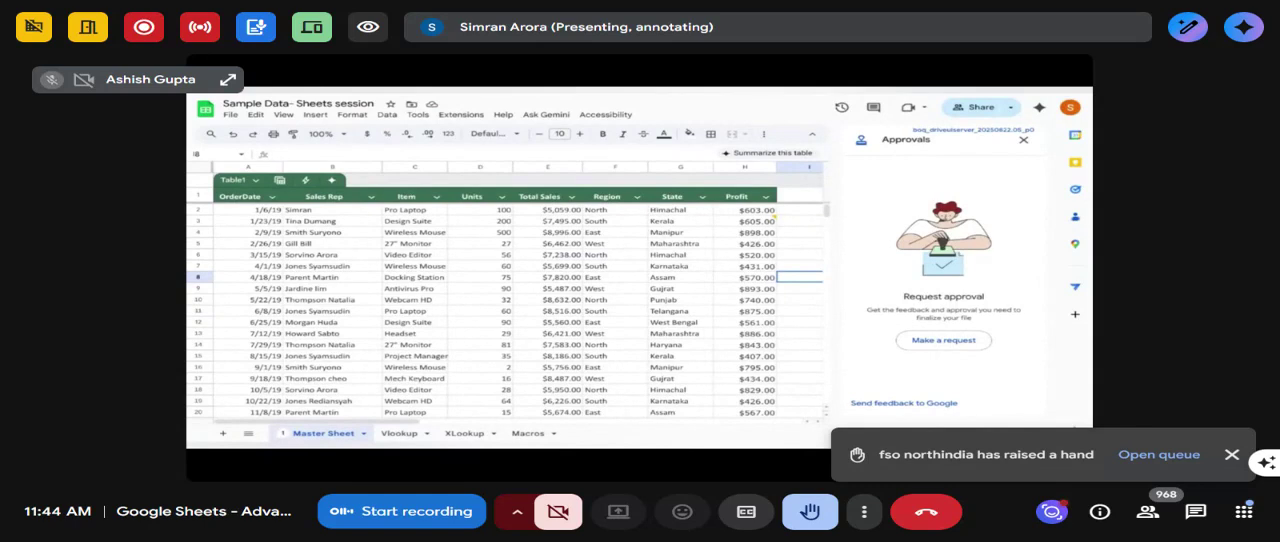
click(938, 341)
click(749, 252)
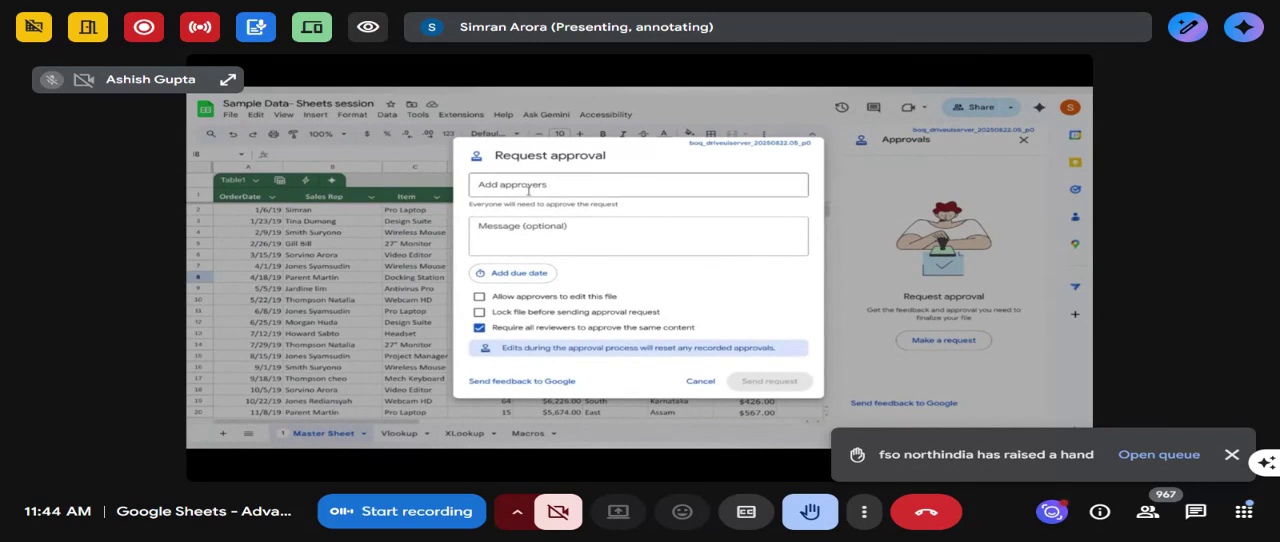
- Add a suggested colleague as approver with a September 9, 6:00 PM due date, cancel the request and close the approvals
click(528, 188)
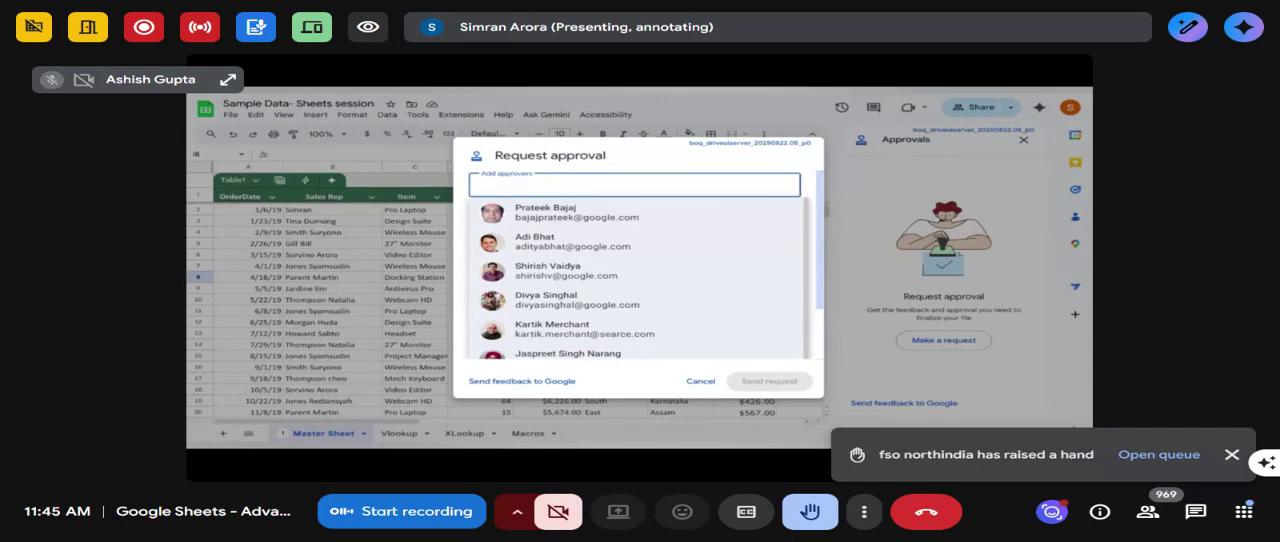
click(545, 213)
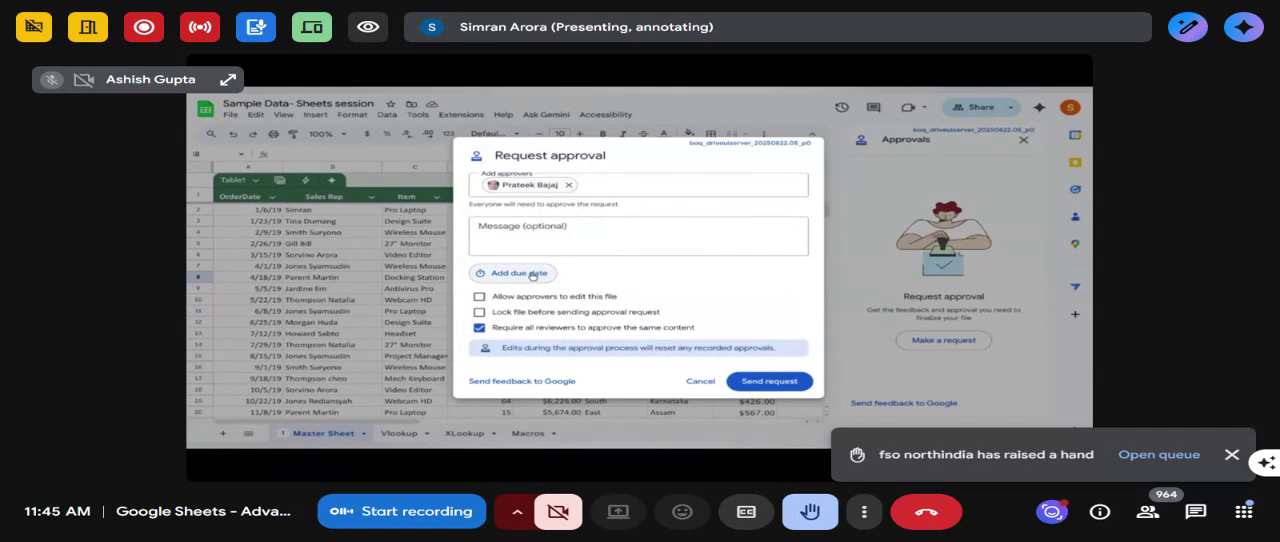
click(532, 276)
click(627, 261)
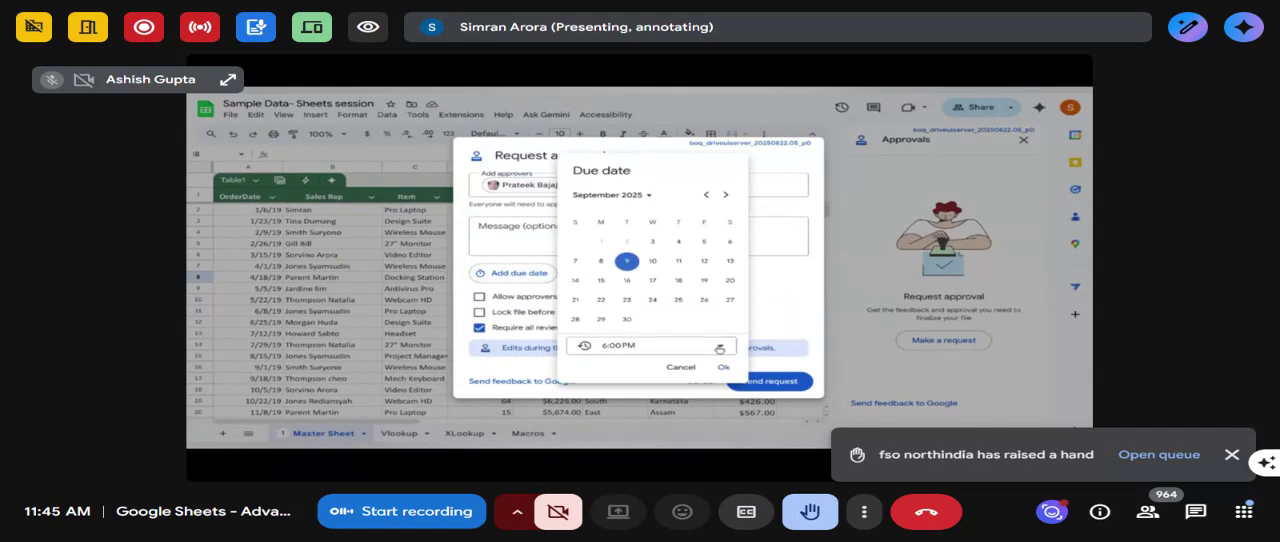
click(724, 367)
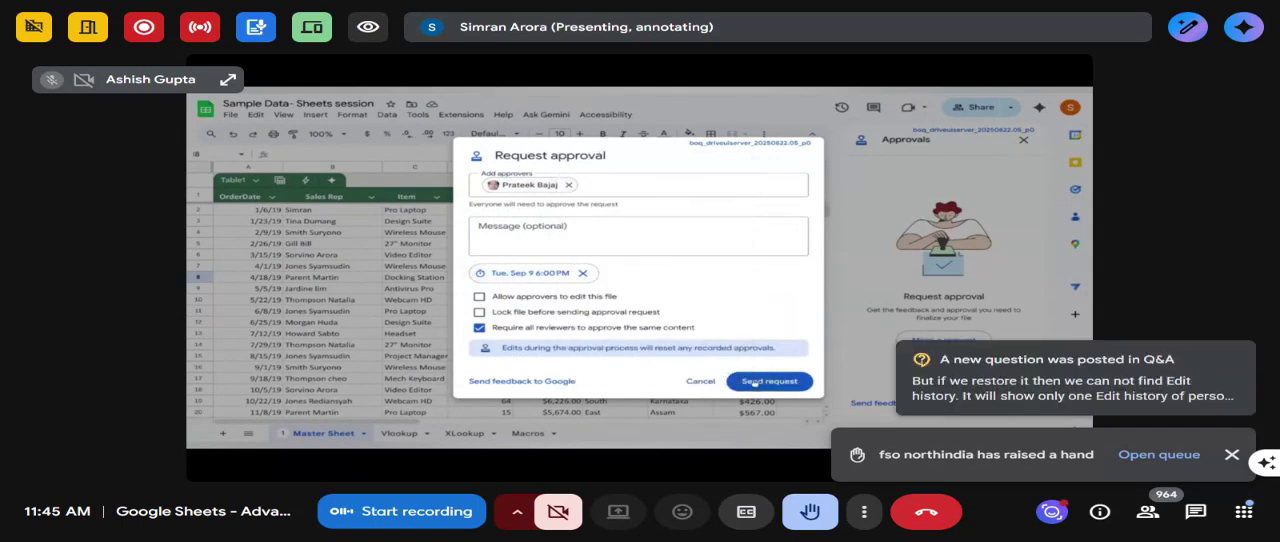
click(700, 383)
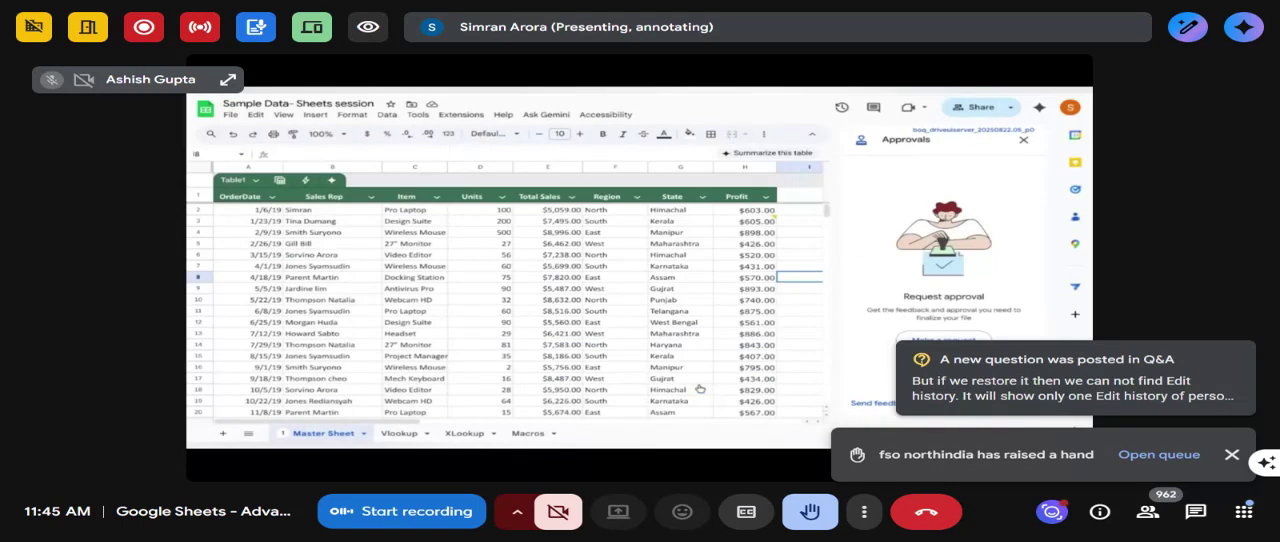
click(1024, 142)
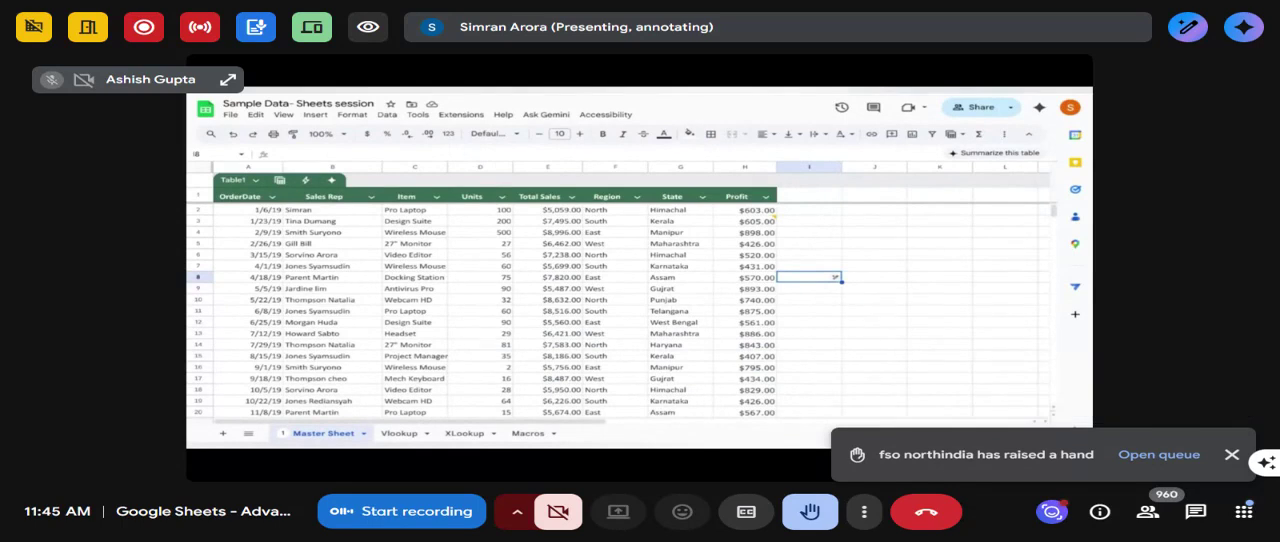
click(231, 116)
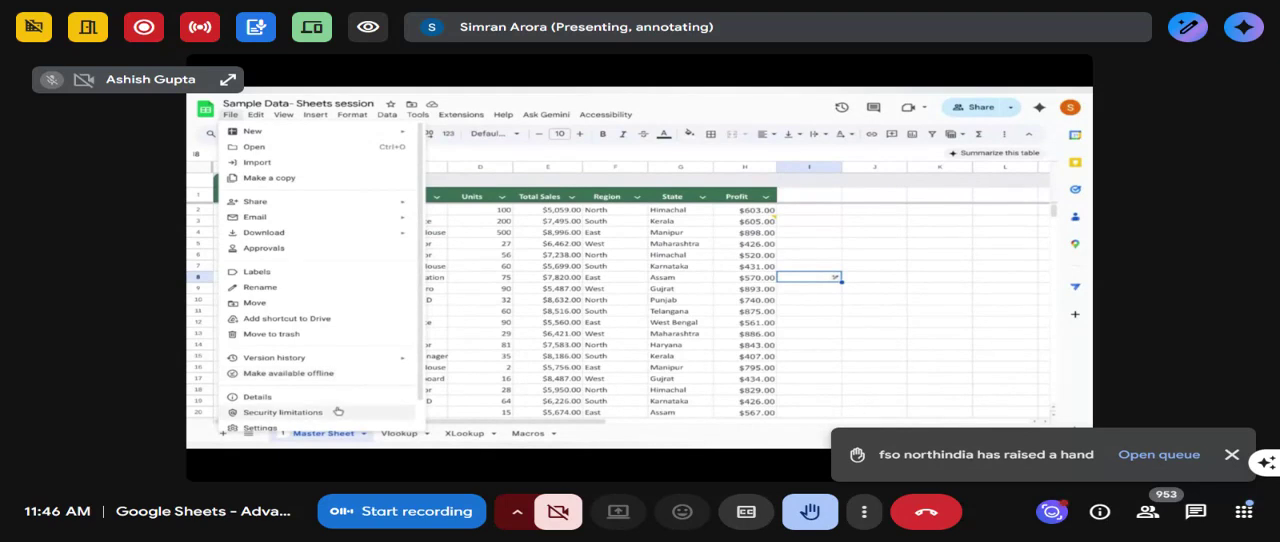
scroll(323, 369, down, 1)
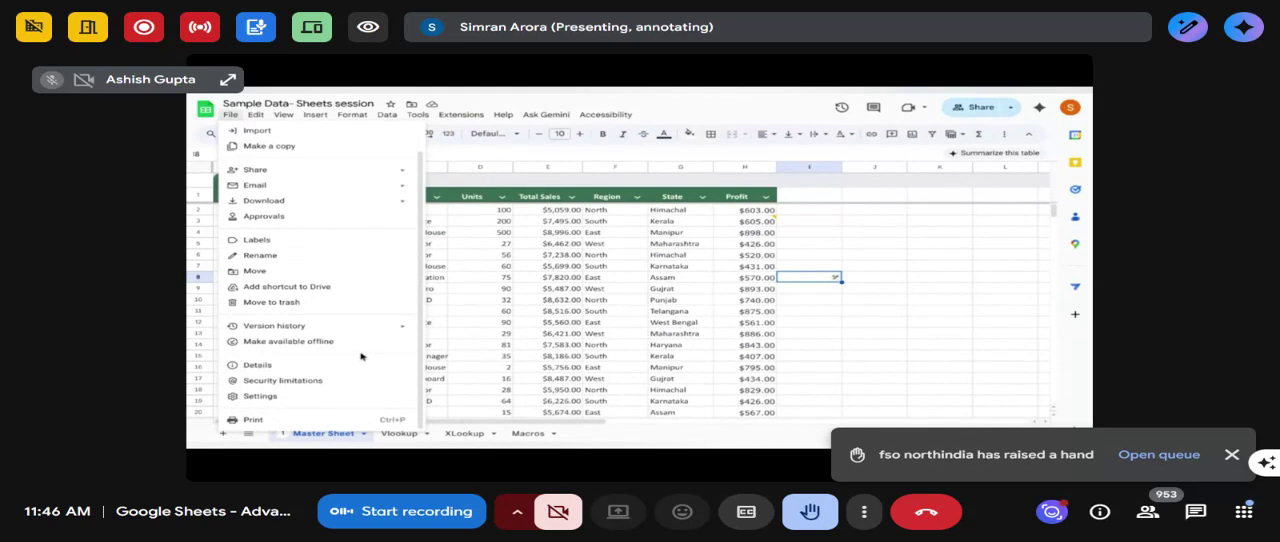
click(497, 267)
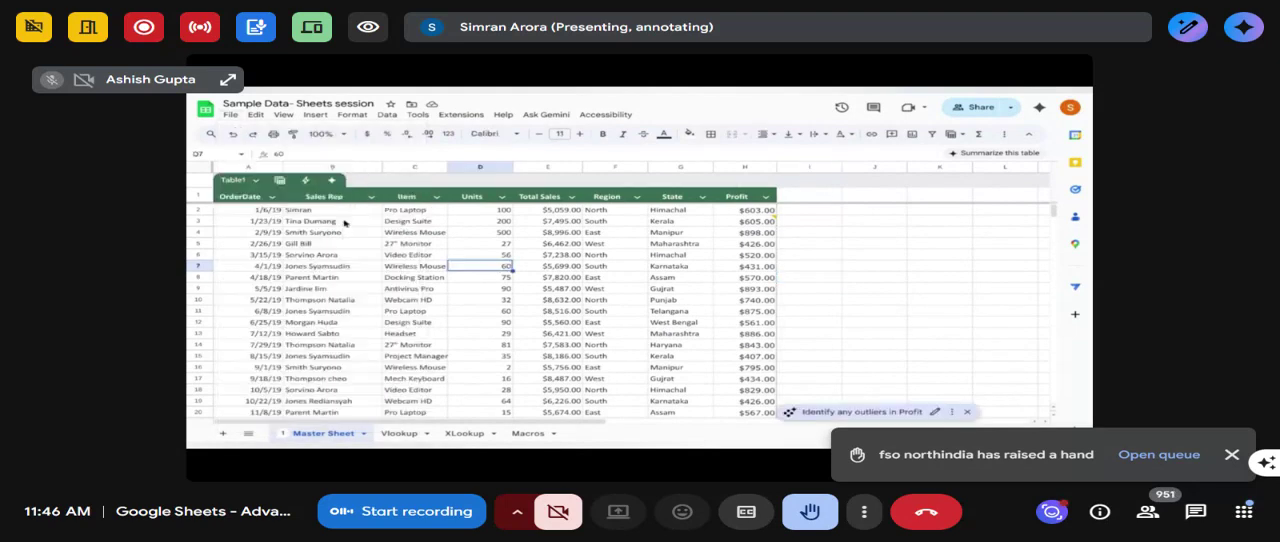
click(255, 115)
mouse_move(286, 115)
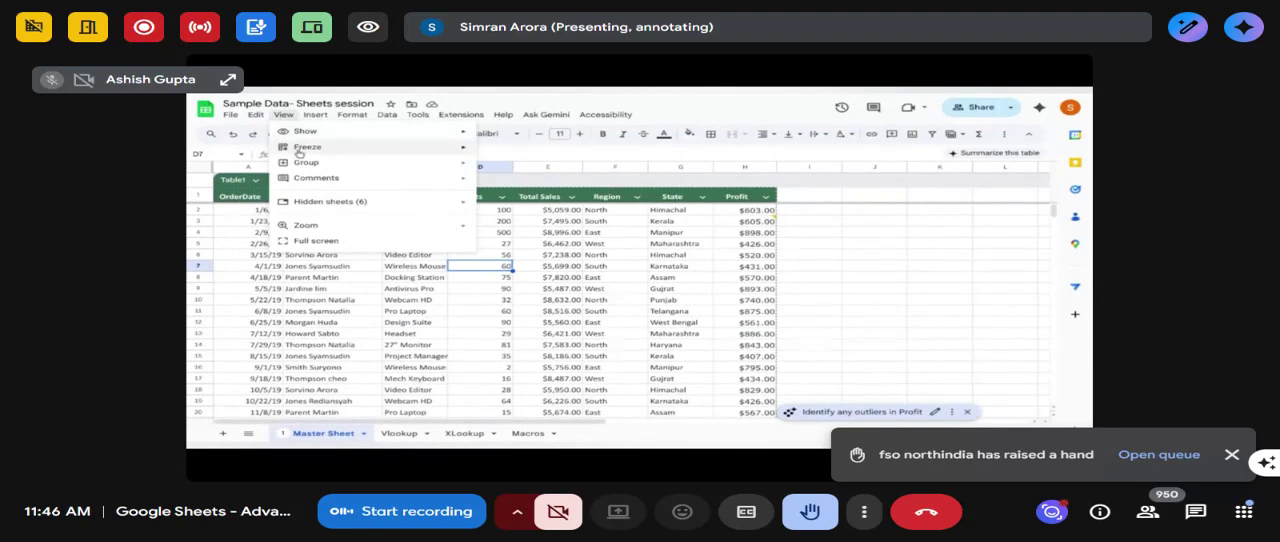
mouse_move(303, 151)
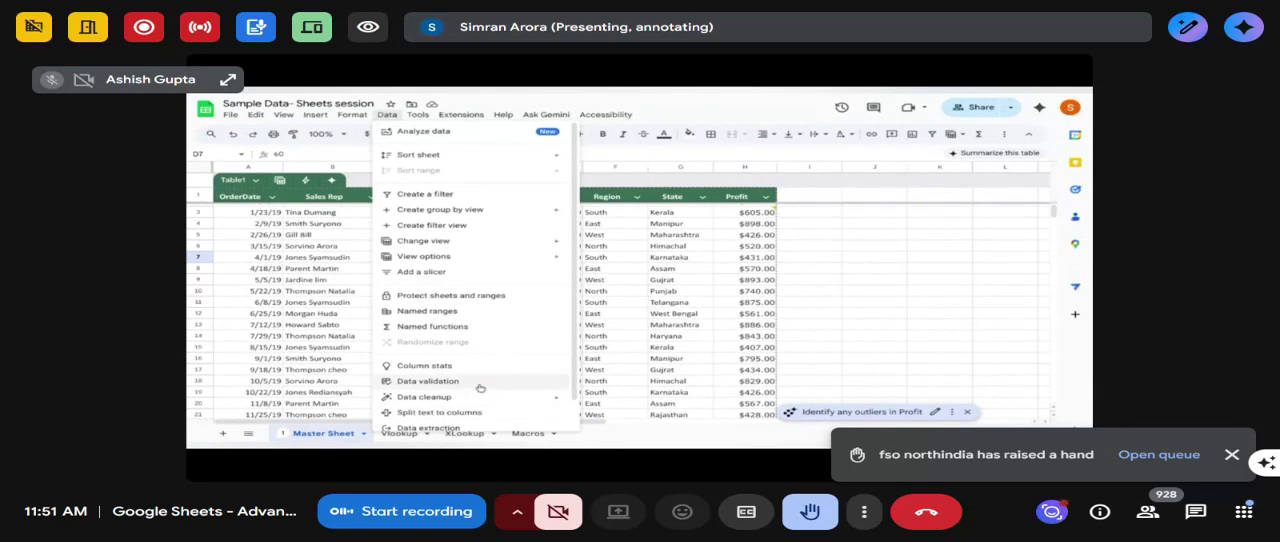
click(600, 348)
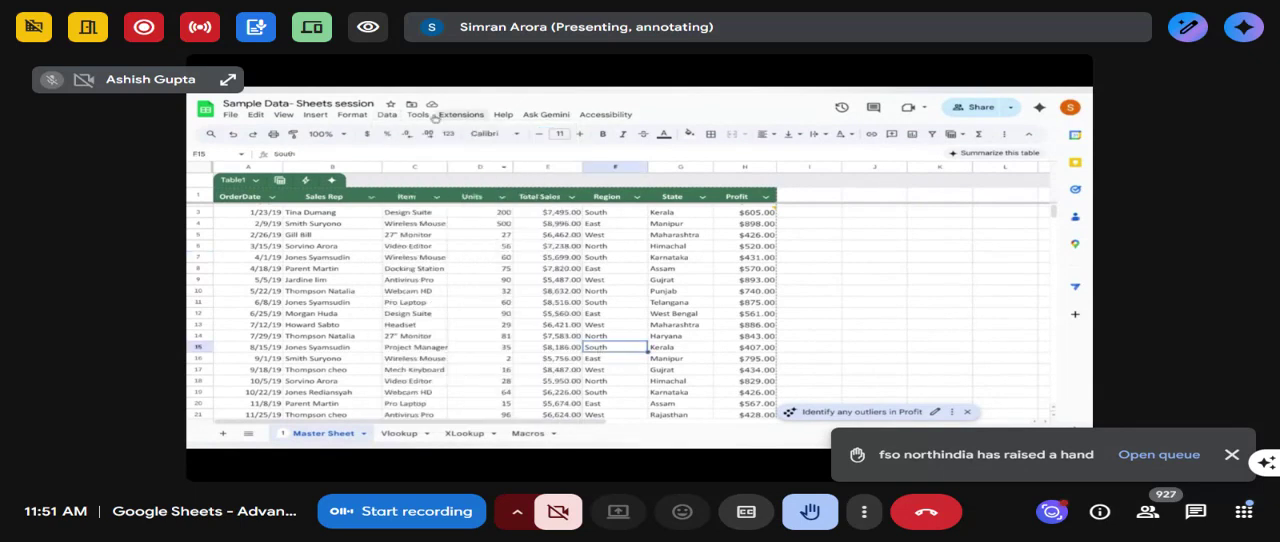
- Look over the available extensions and open the list of keyboard shortcuts
click(460, 115)
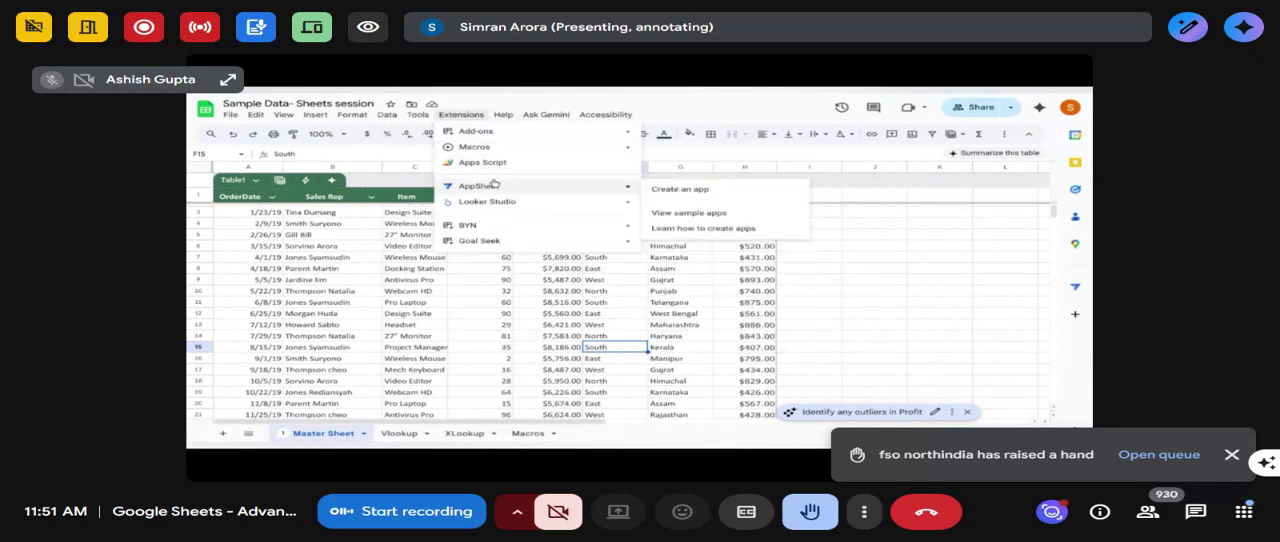
mouse_move(502, 115)
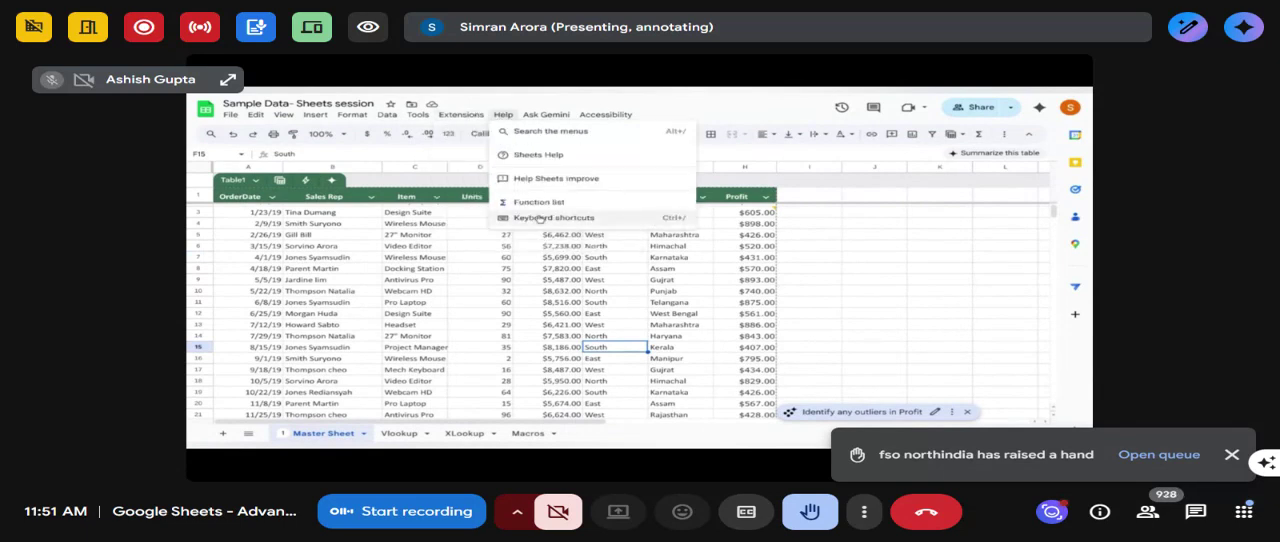
click(540, 218)
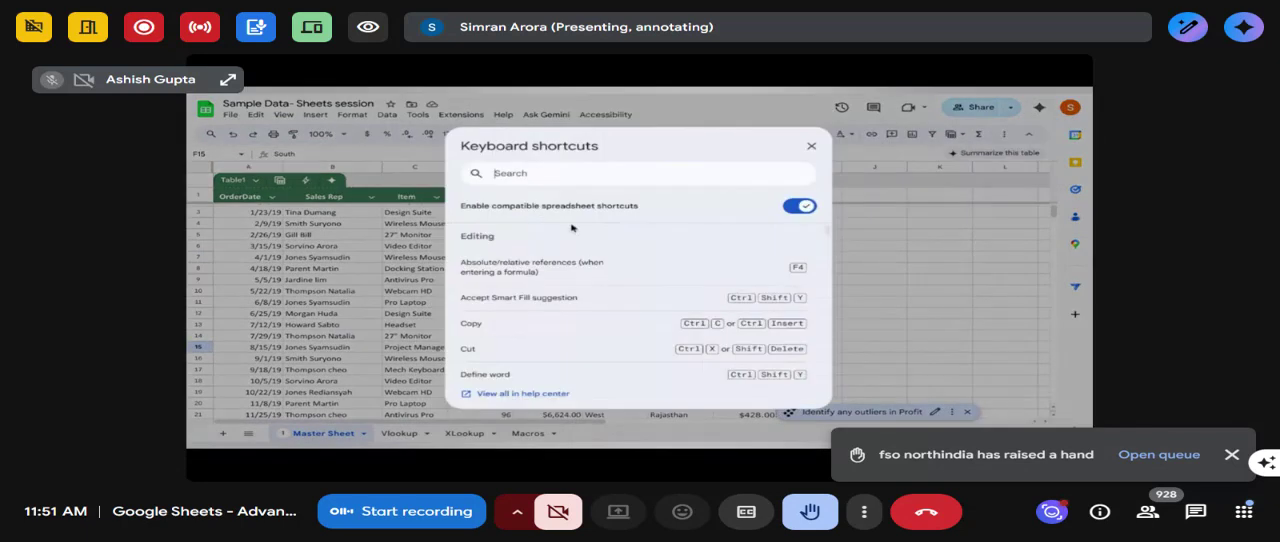
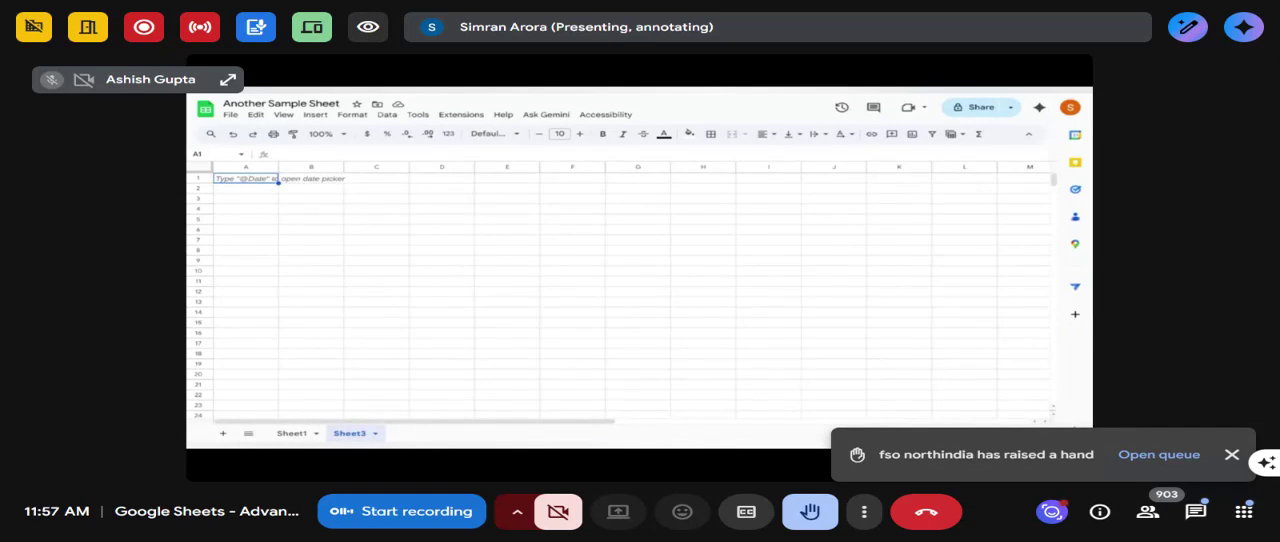
- Start an IMPORTRANGE formula in cell A1 of Sheet3 with the copied spreadsheet URL as its first argument
text(=i)
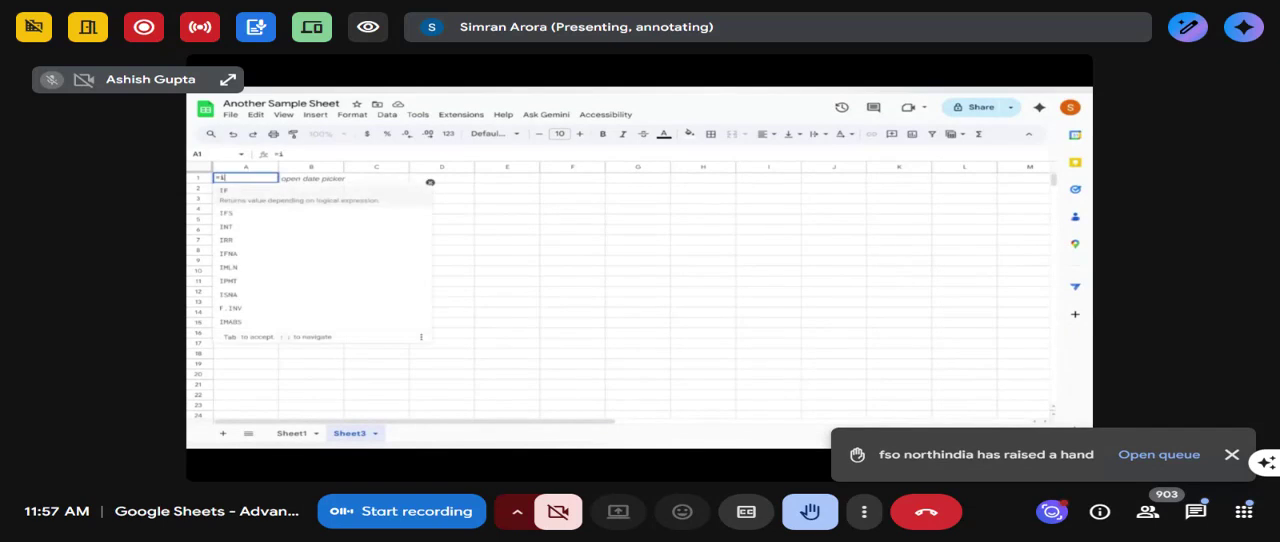
text(mport)
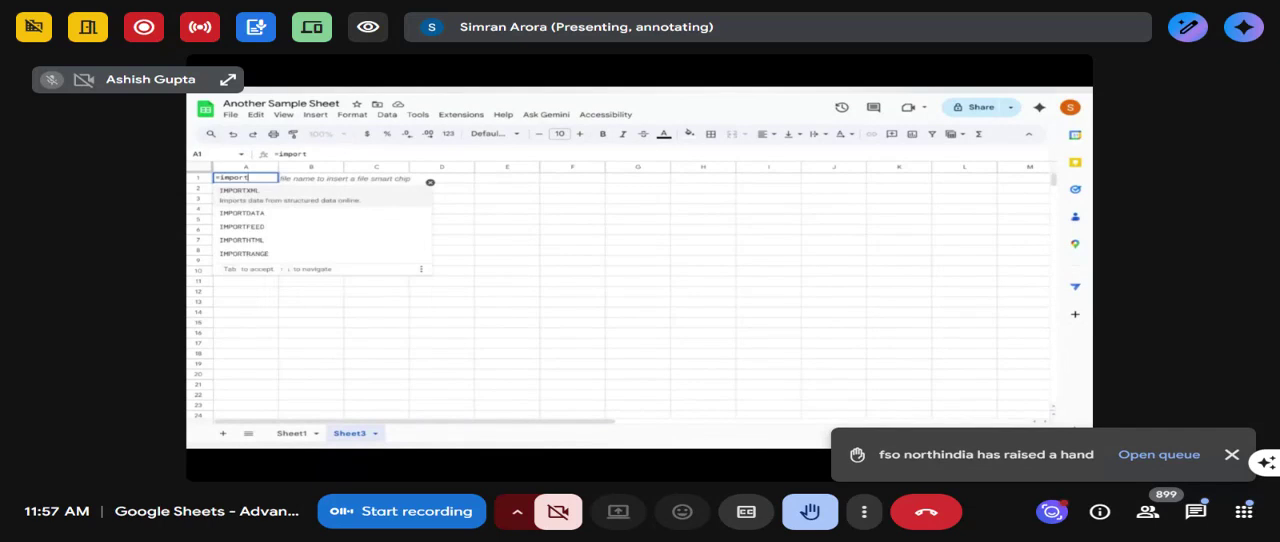
click(266, 254)
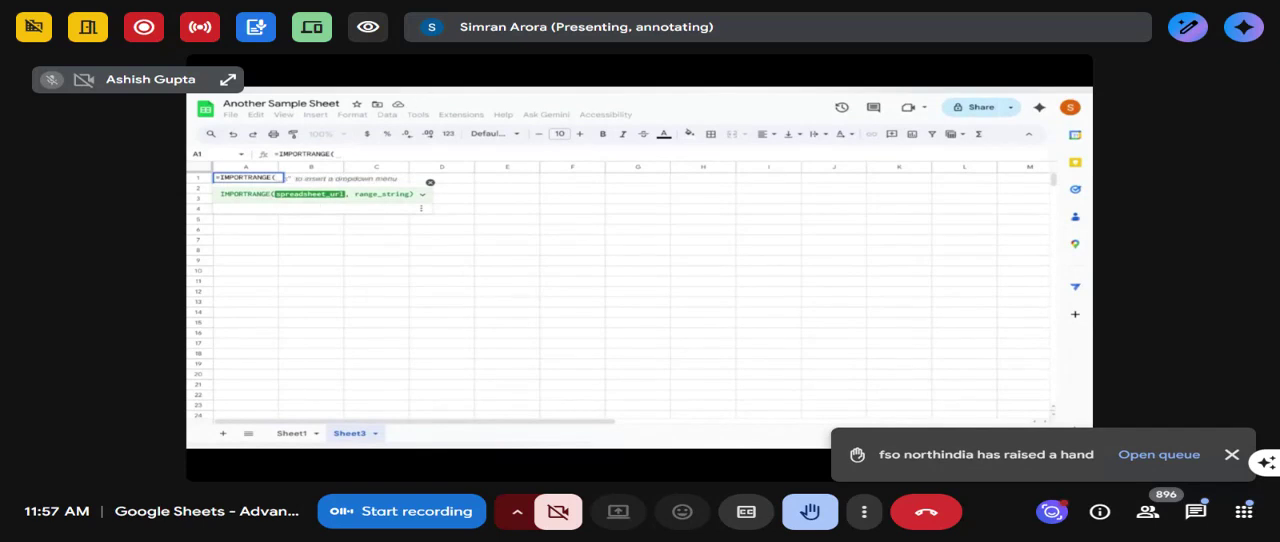
text(")
text(")
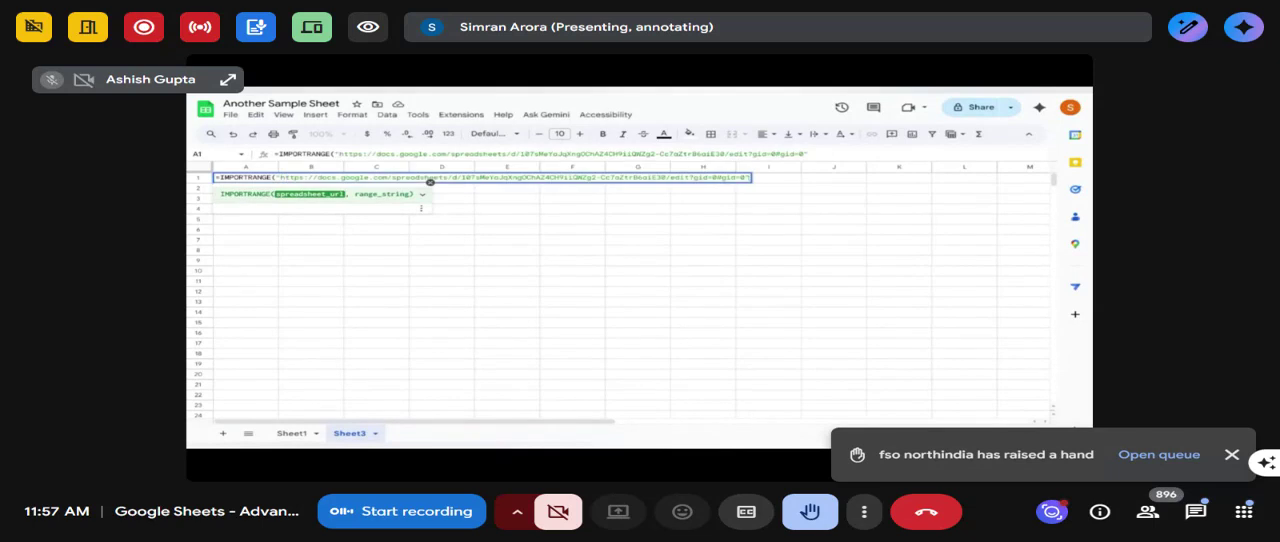
text(,)
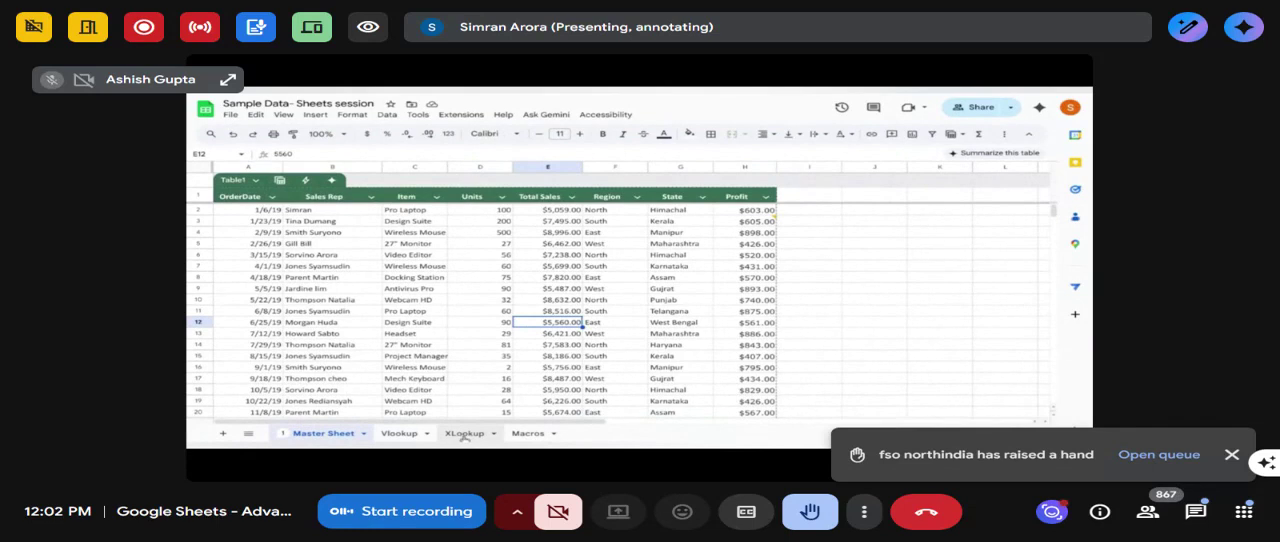
- On the XLookup sheet, start an XLOOKUP formula in C56 with A56 as the search key
click(465, 434)
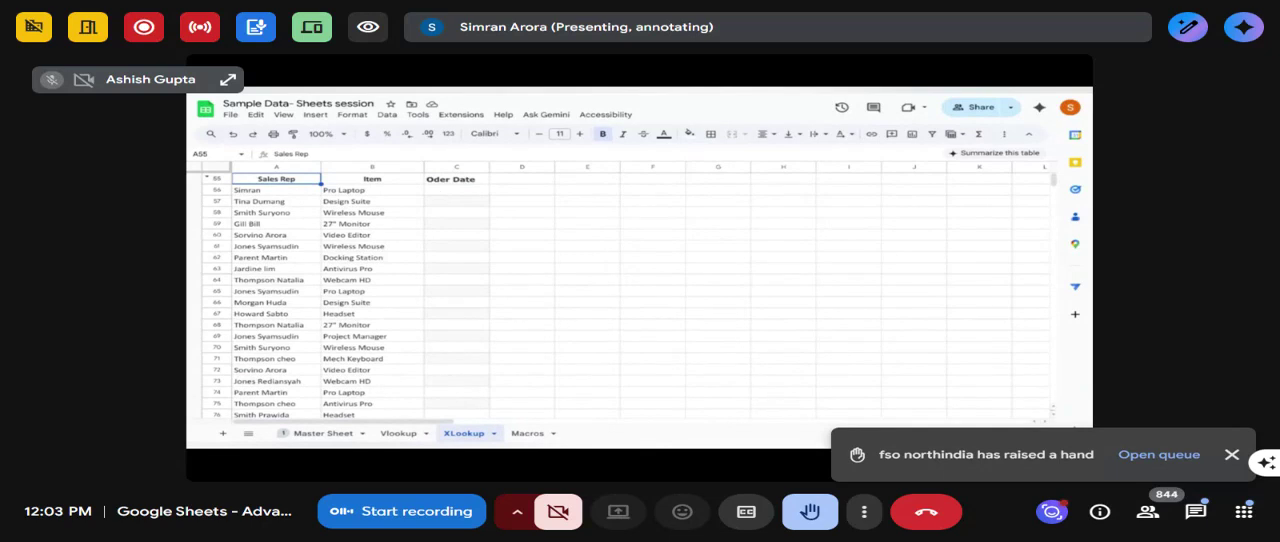
click(441, 193)
text(=)
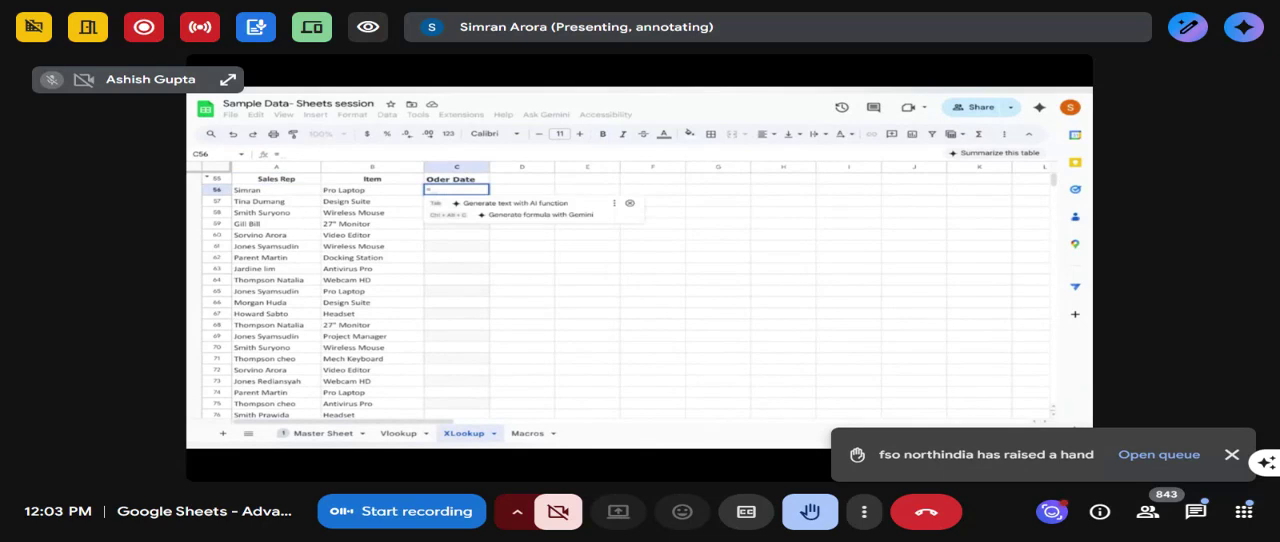
text(xlook)
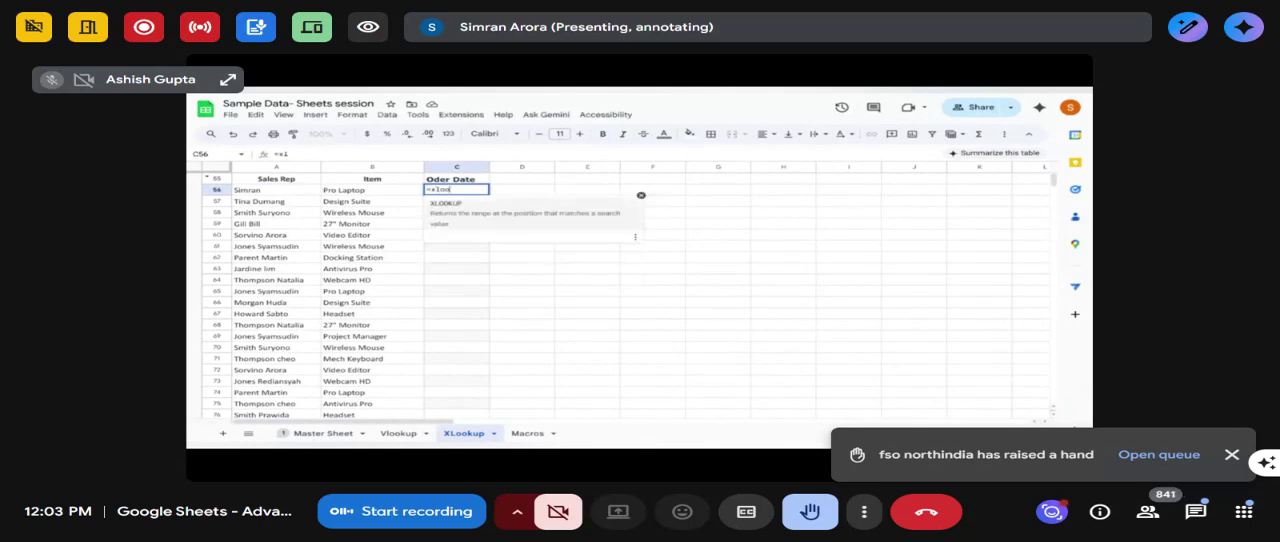
click(494, 214)
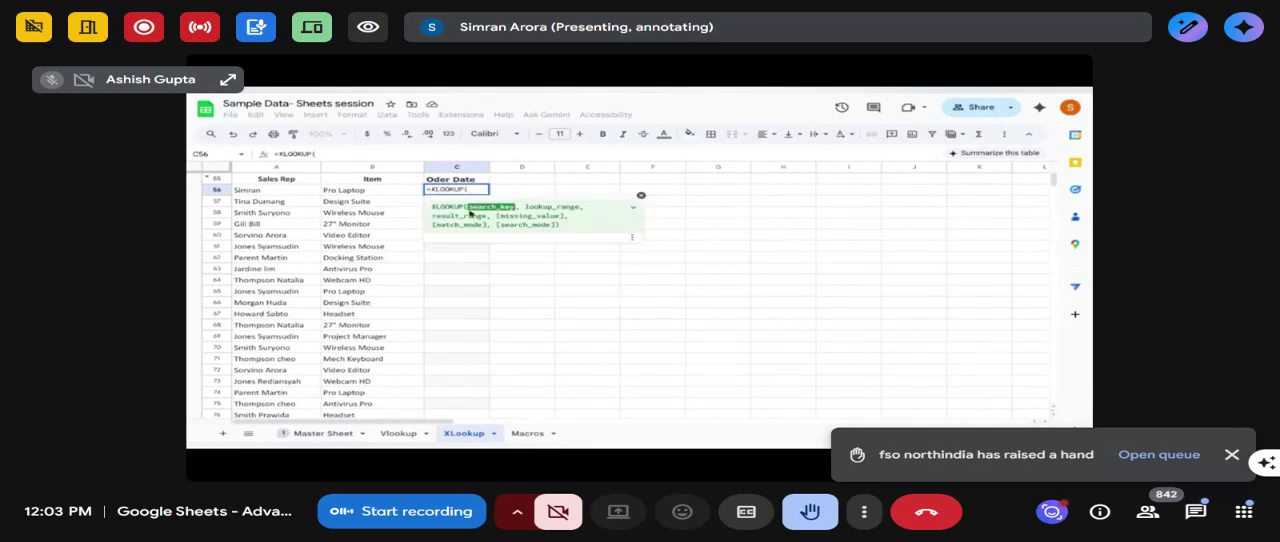
click(262, 192)
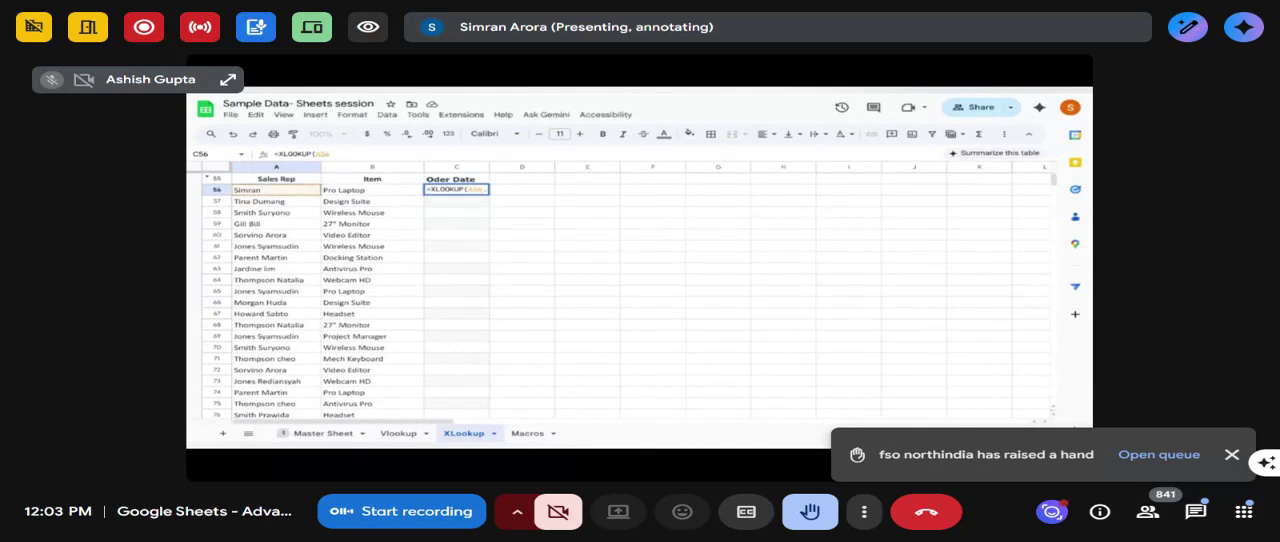
text(,)
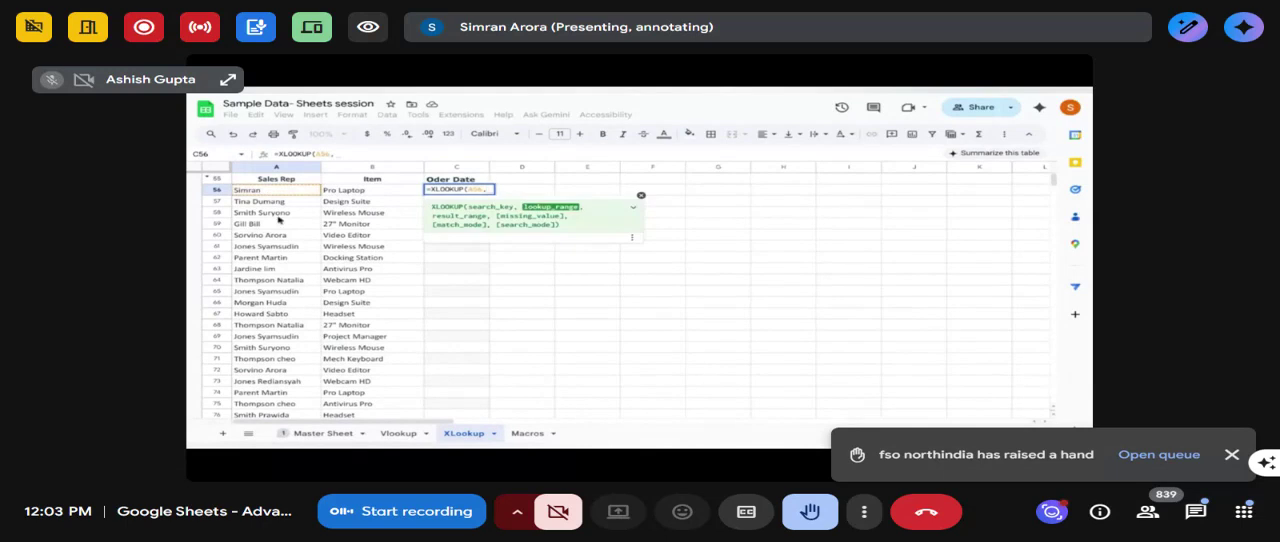
- Complete the XLOOKUP with Master Sheet column B as lookup range and column A as result range, and fill it down the column
click(330, 434)
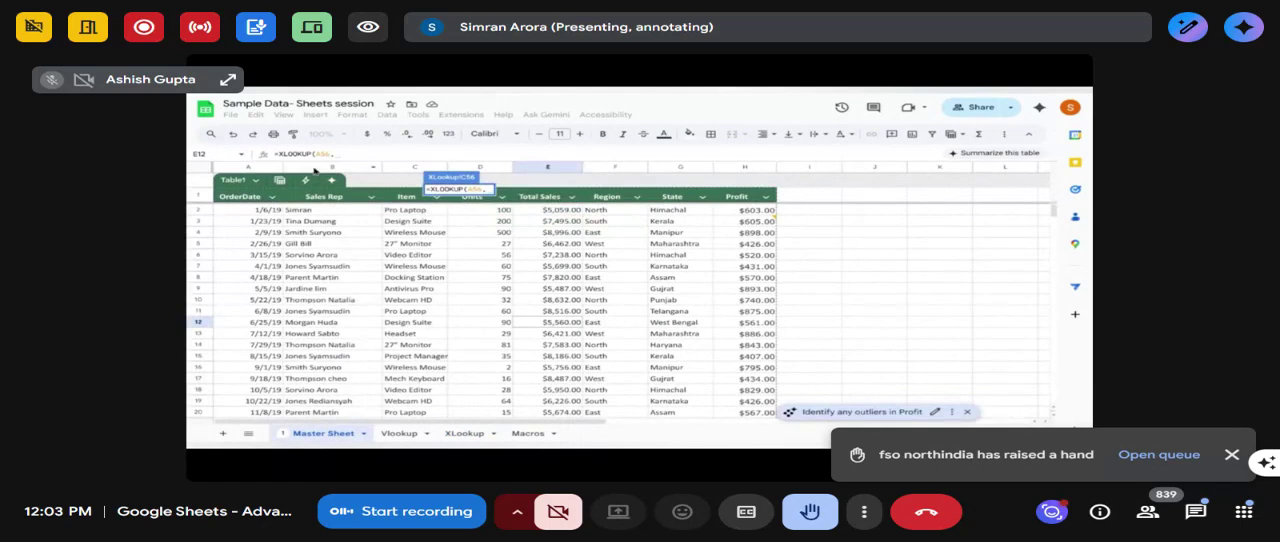
click(313, 168)
text(,)
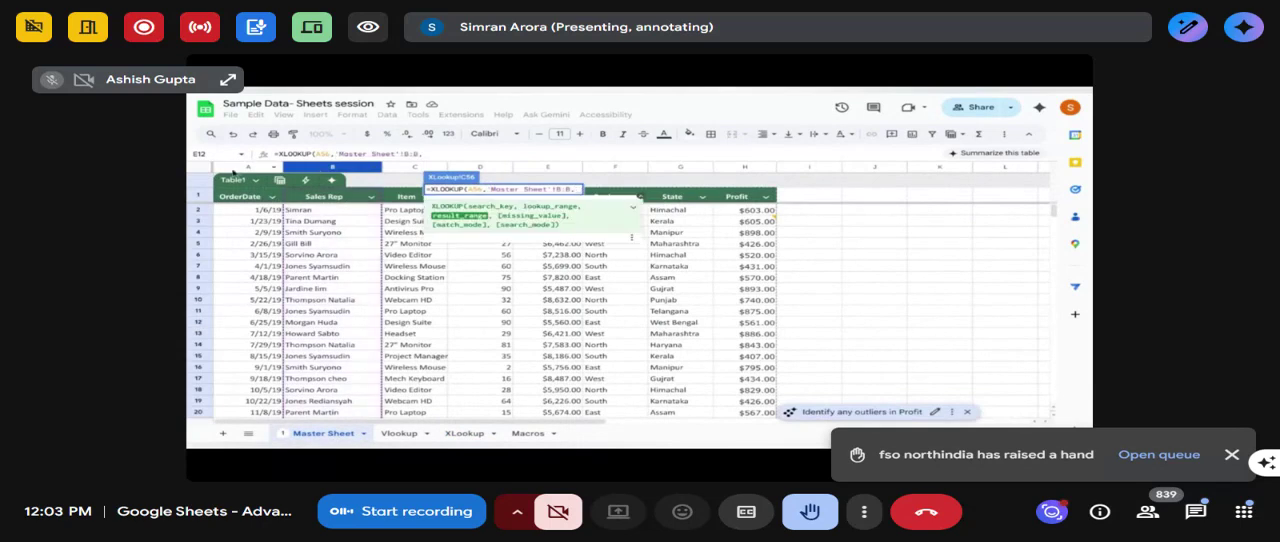
click(230, 168)
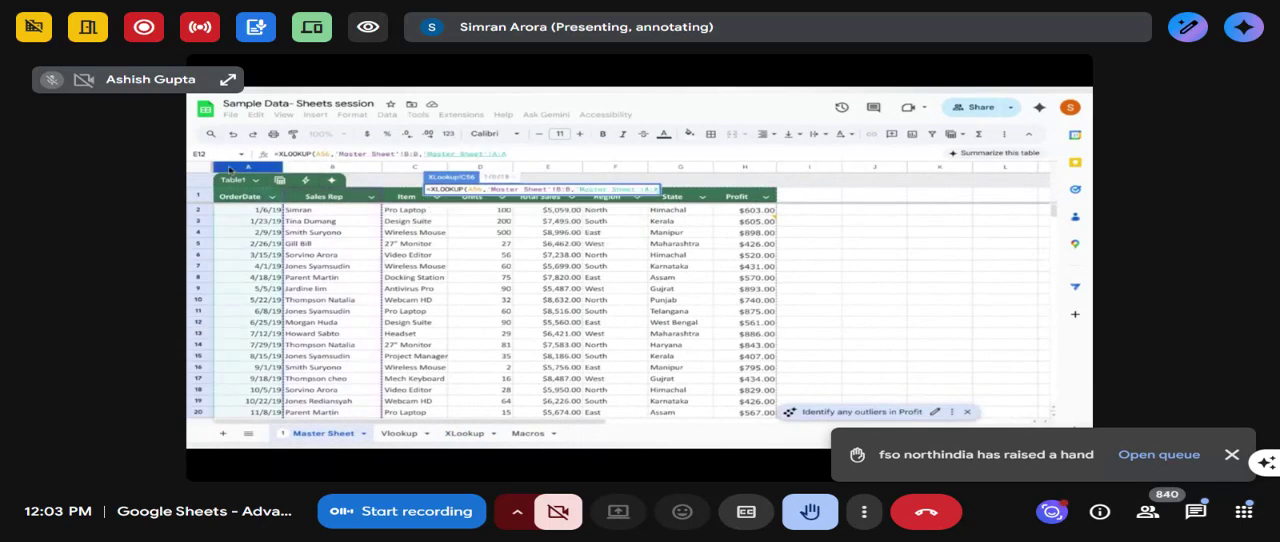
text())
key(Return)
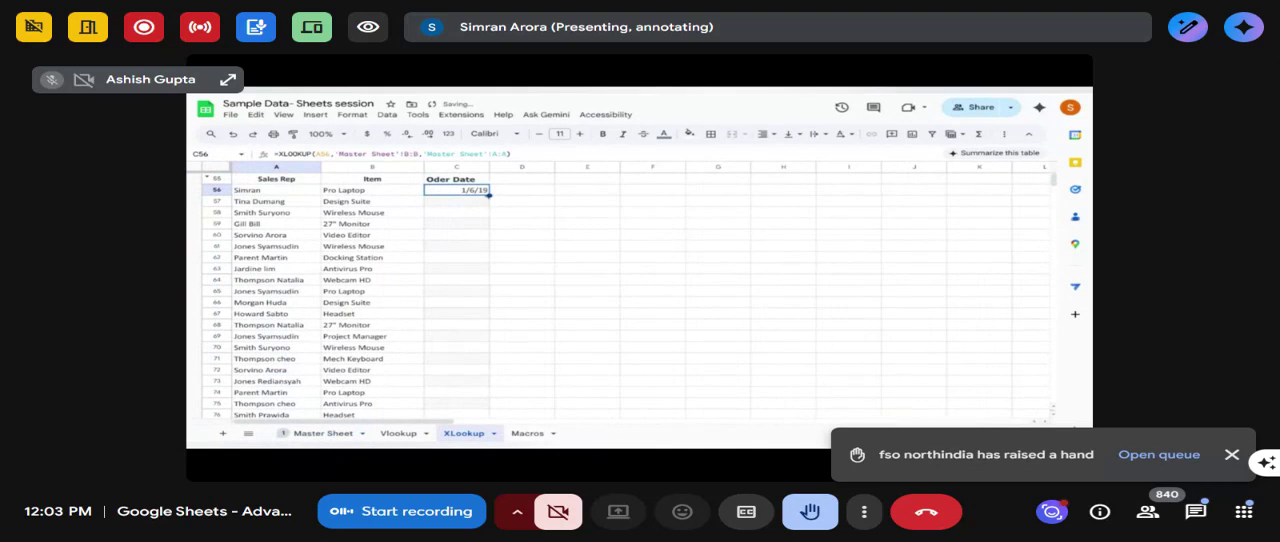
double_click(489, 195)
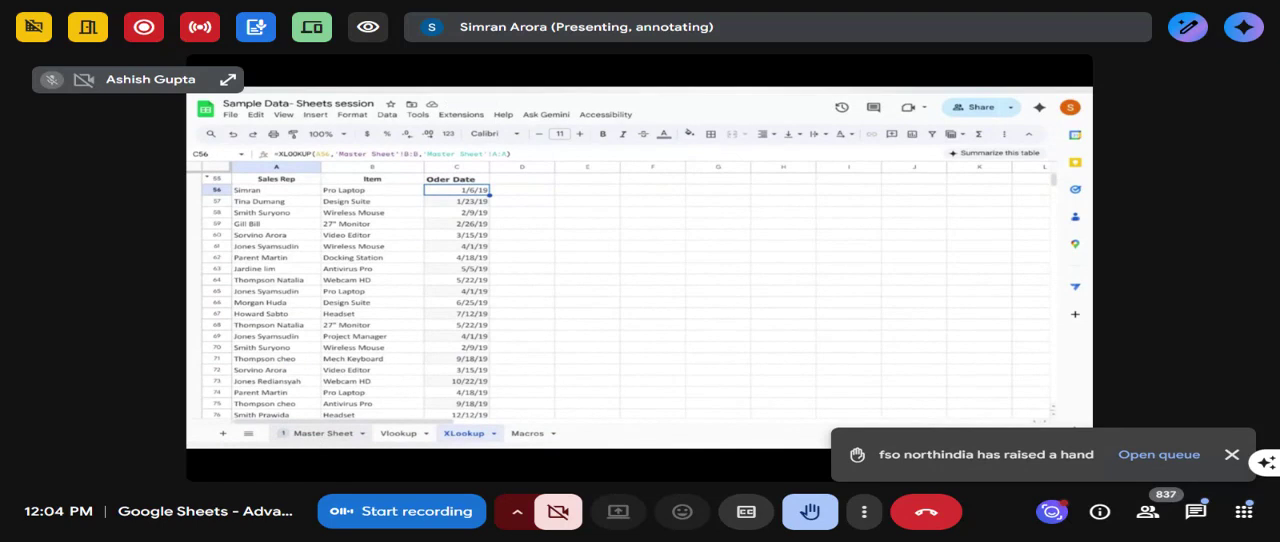
- On the Master Sheet, begin the query string of the QUERY formula in J4 with "Select B,sum(E)"
click(323, 434)
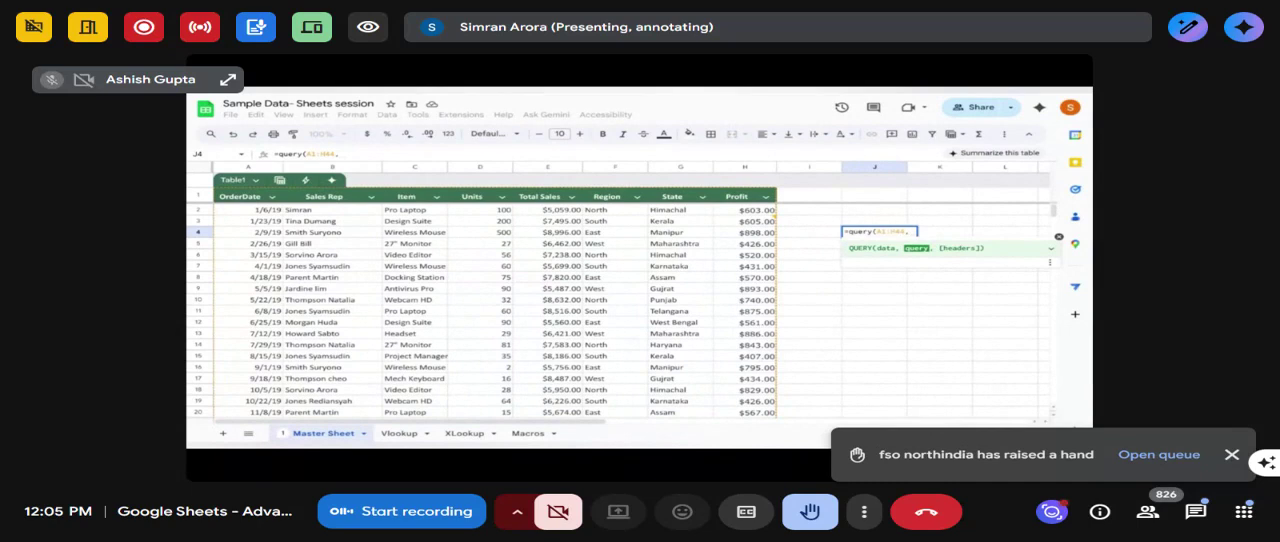
text(")
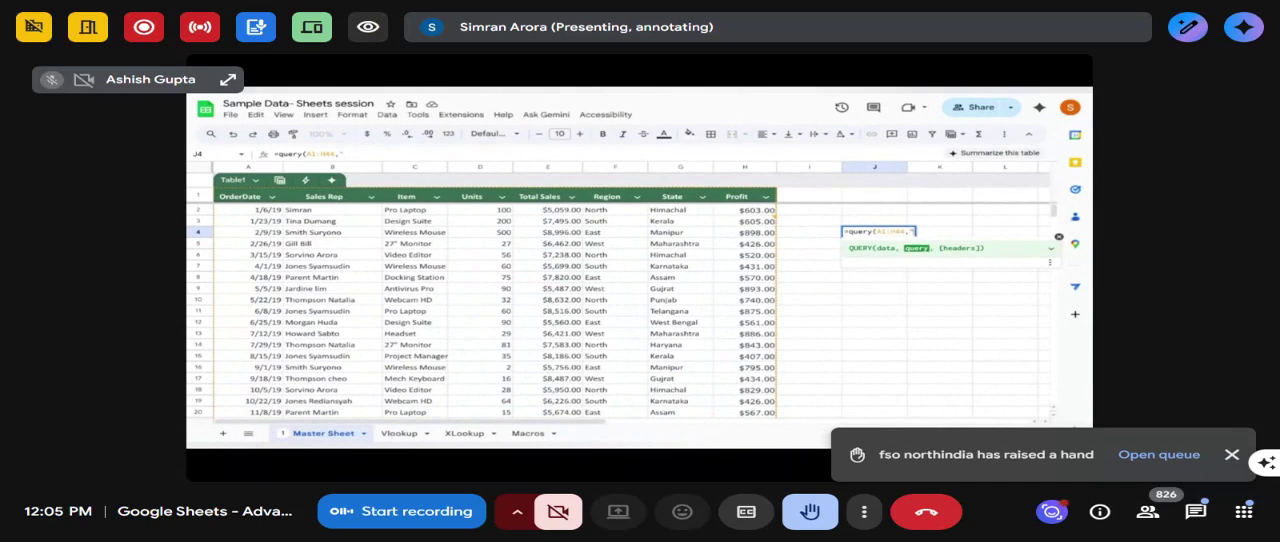
text(Select B,sum()
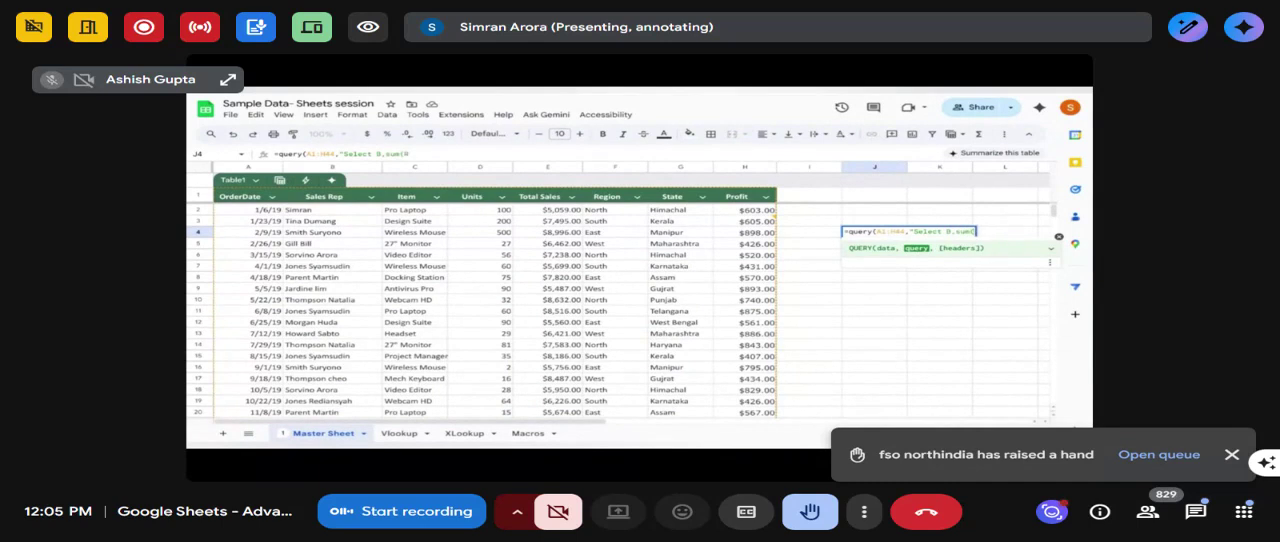
text(E))
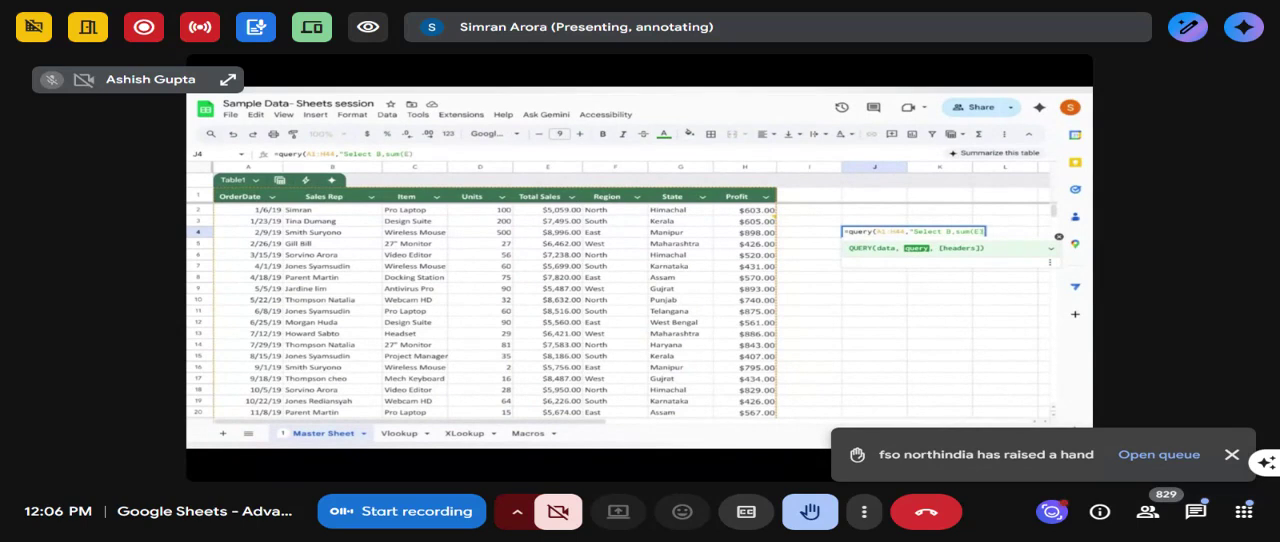
text(,sum(H) group)
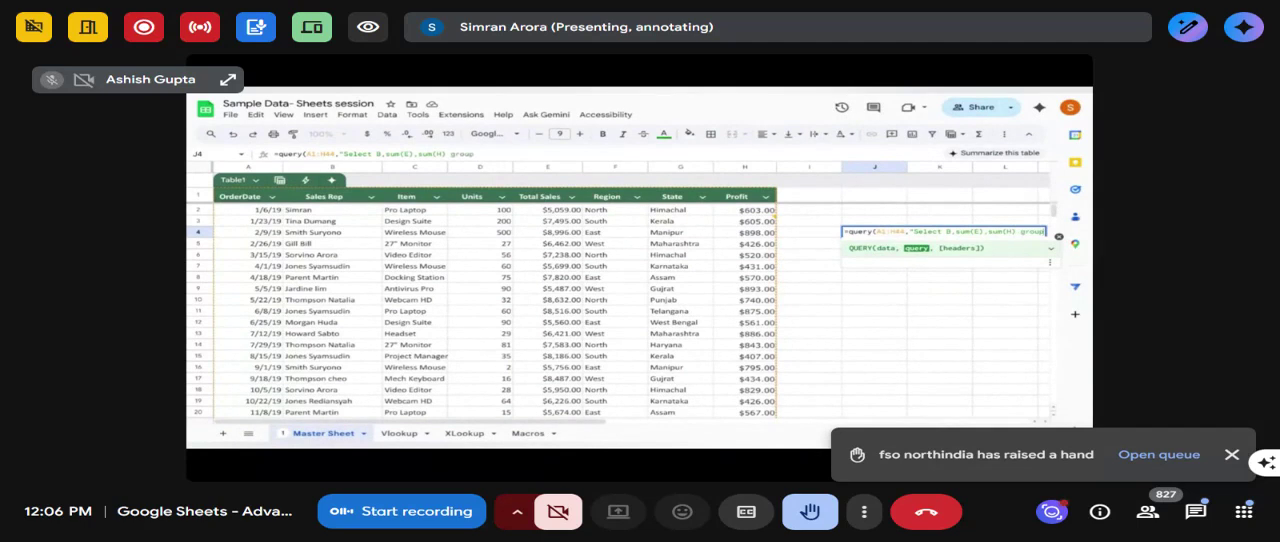
text(by)
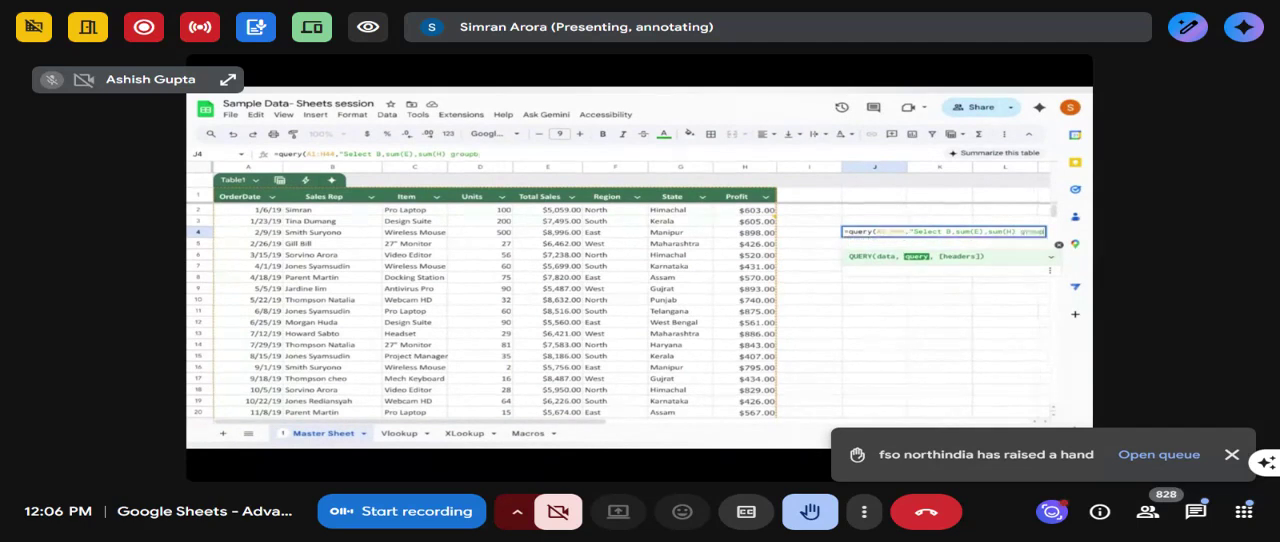
- Add sum(H) and "group by B" to the J4 query string, close the formula and enter it
key(BackSpace)
key(BackSpace)
text(by)
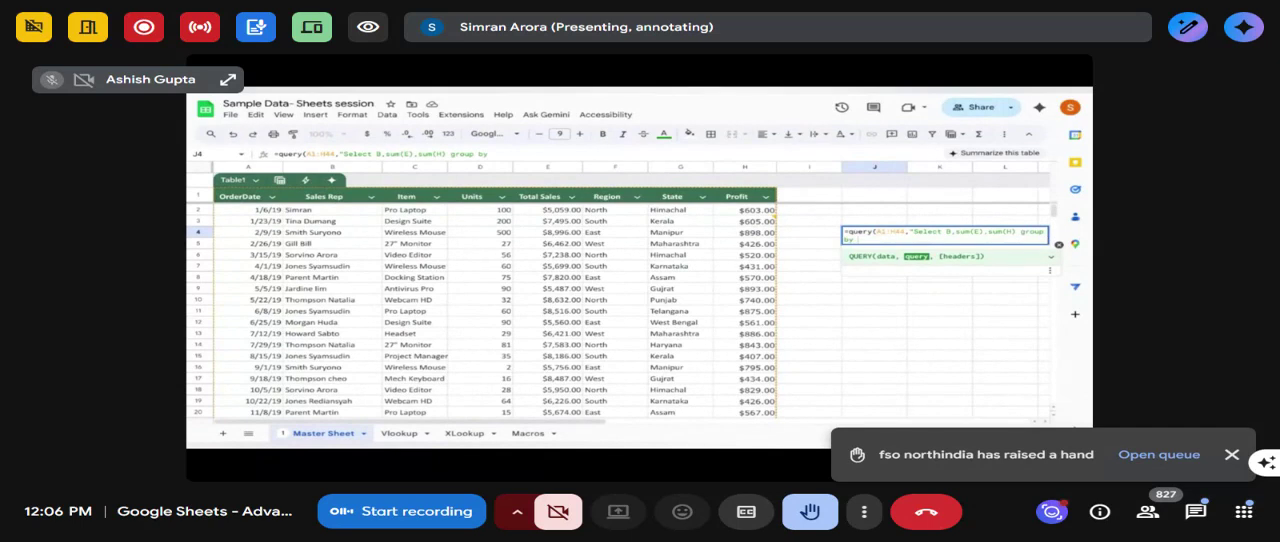
text( B"))
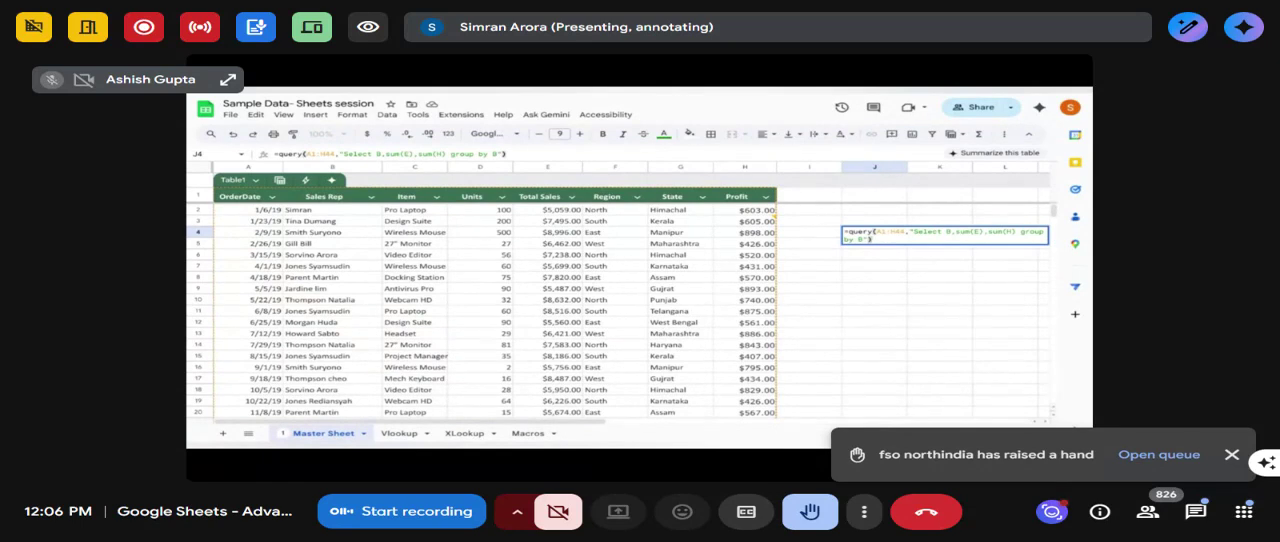
key(Return)
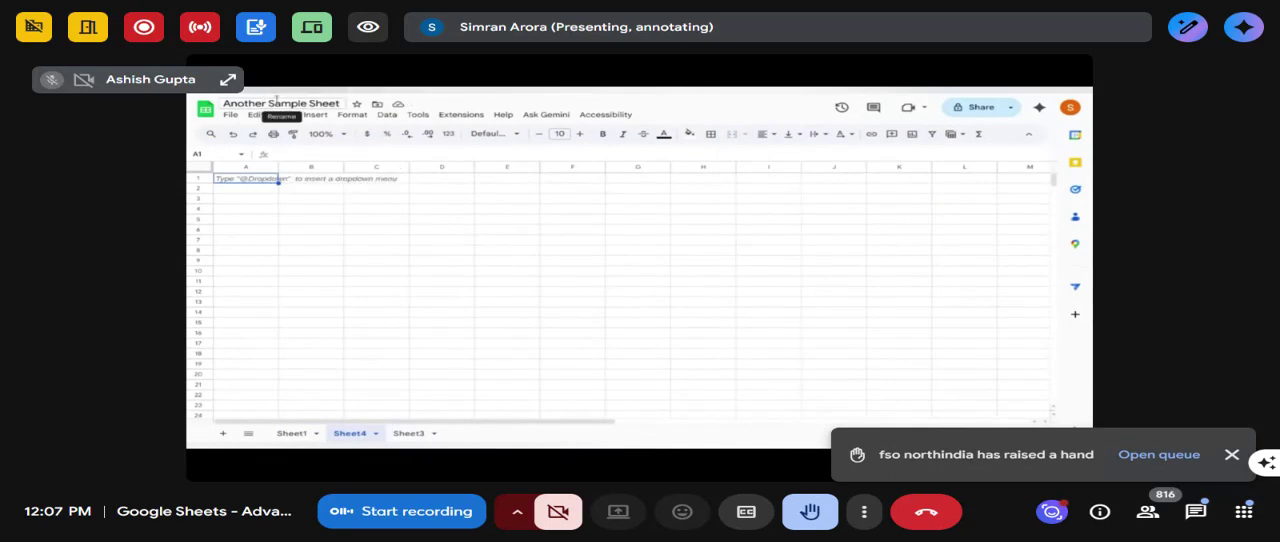
- In cell A1 of Sheet4 in Another Sample Sheet, start a QUERY formula with a nested IMPORTRANGE of the copied spreadsheet URL
text(=)
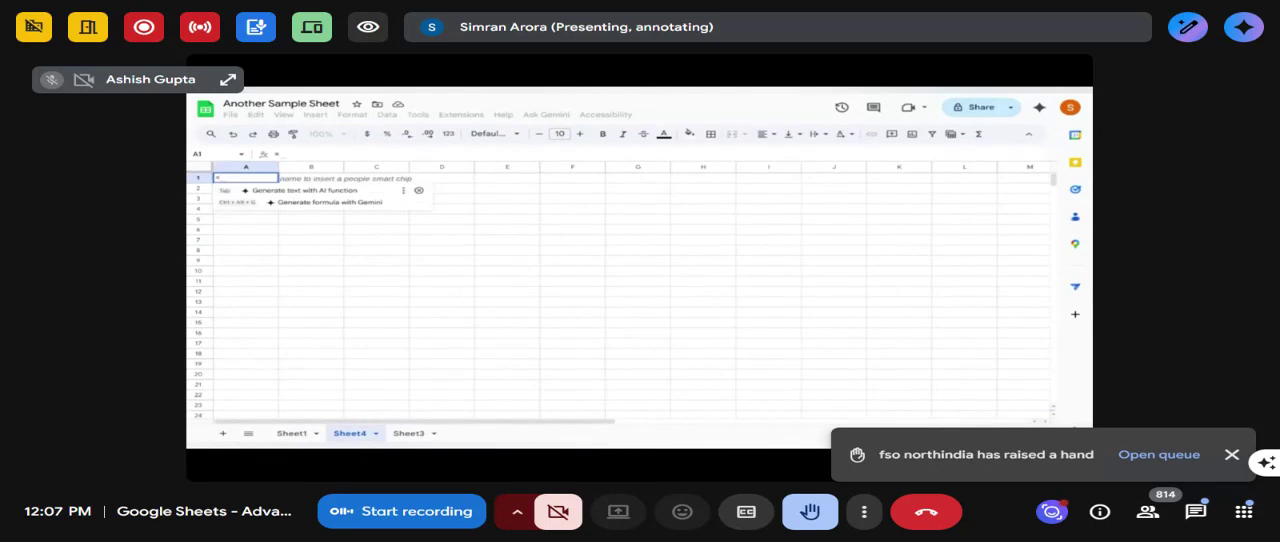
text(query()
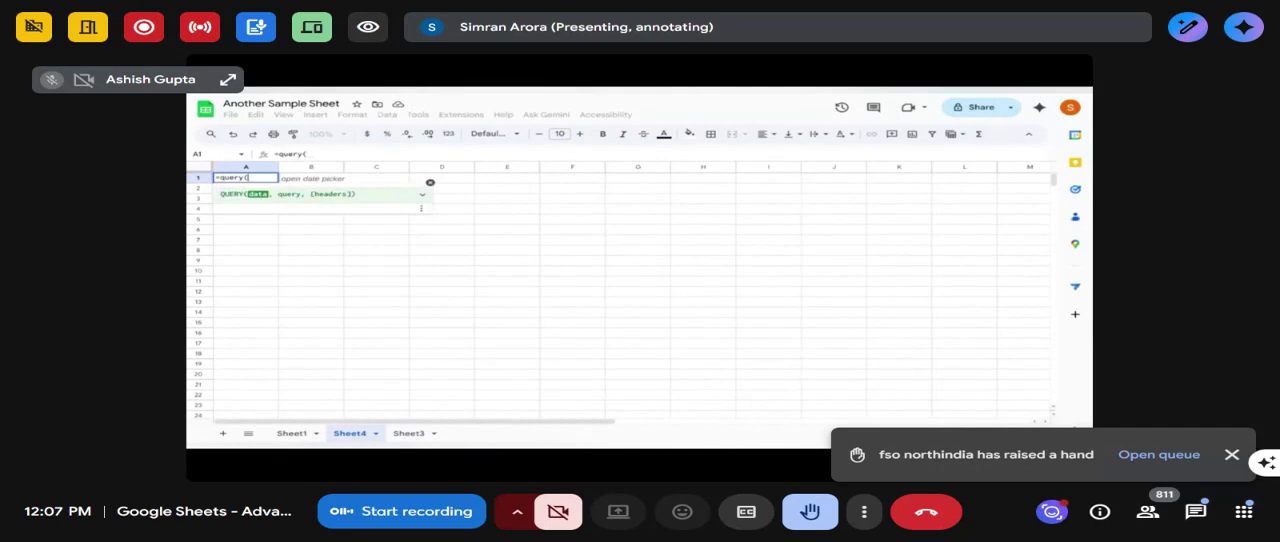
text(import)
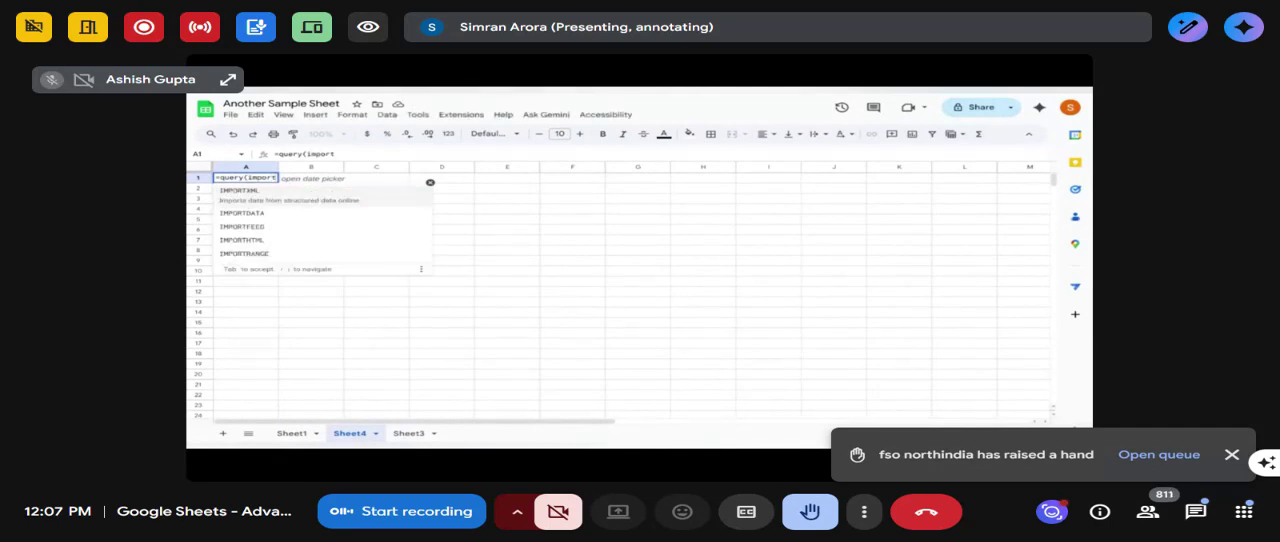
click(254, 256)
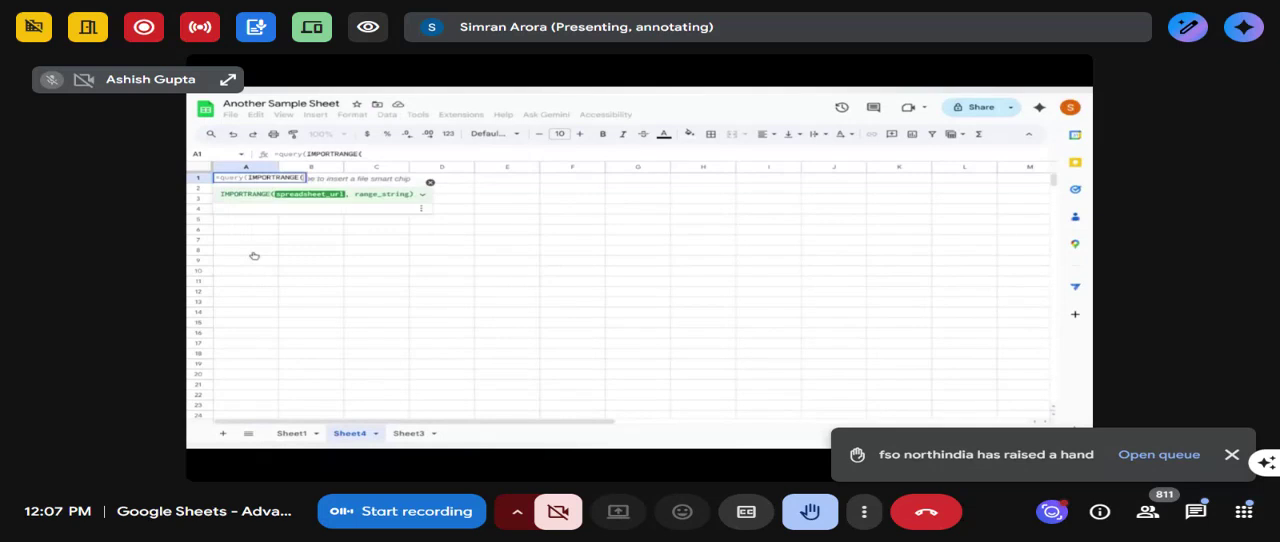
text(")
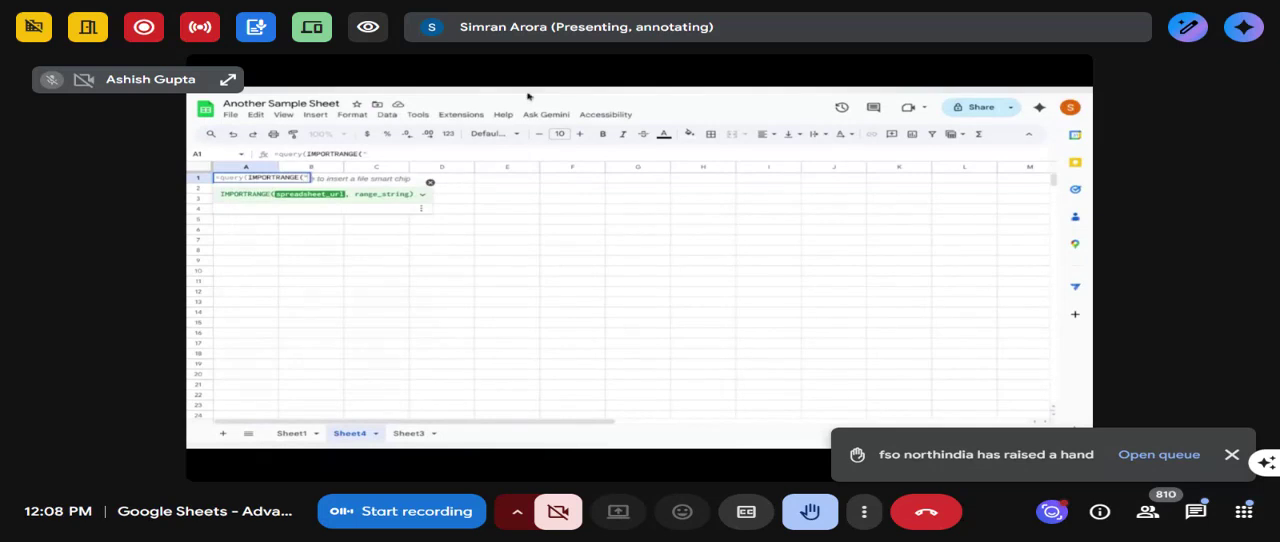
text(","Master Sheet!A:H")
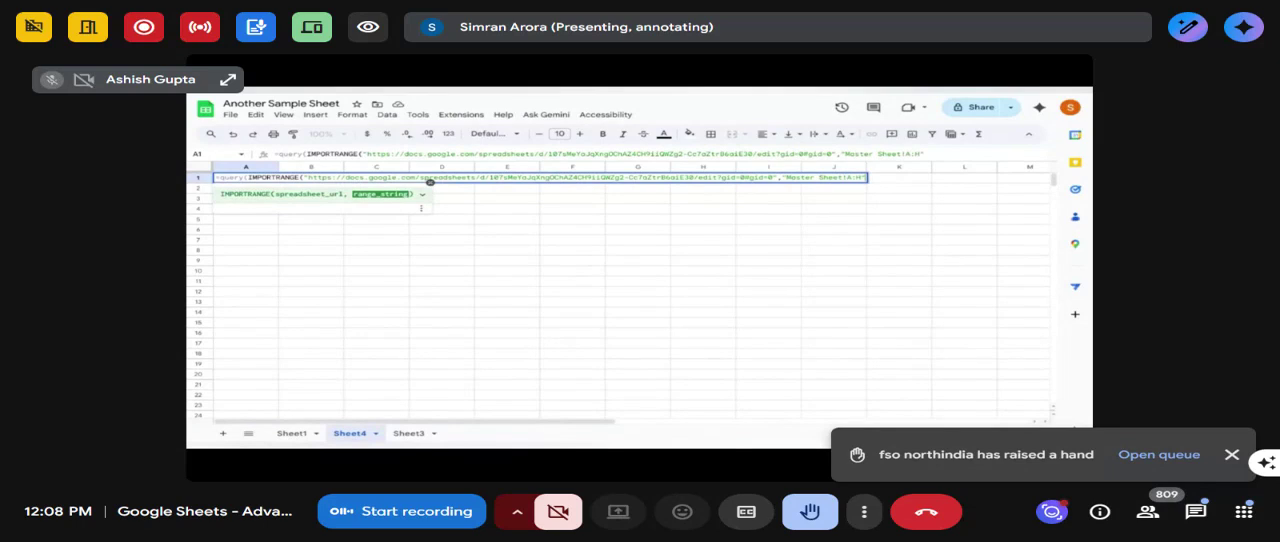
text())
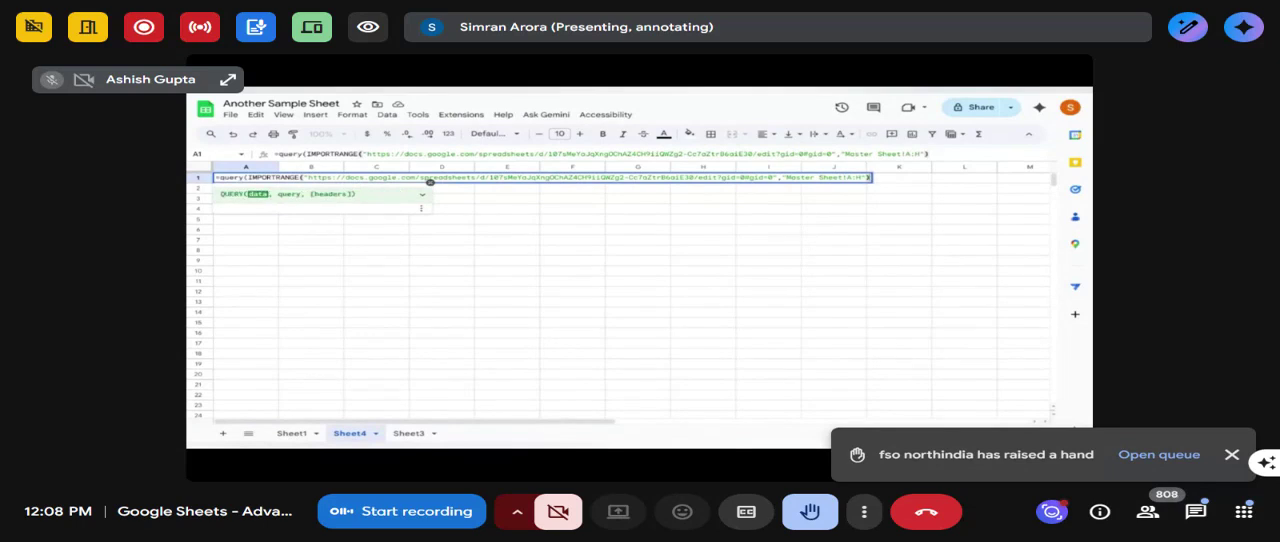
text(,)
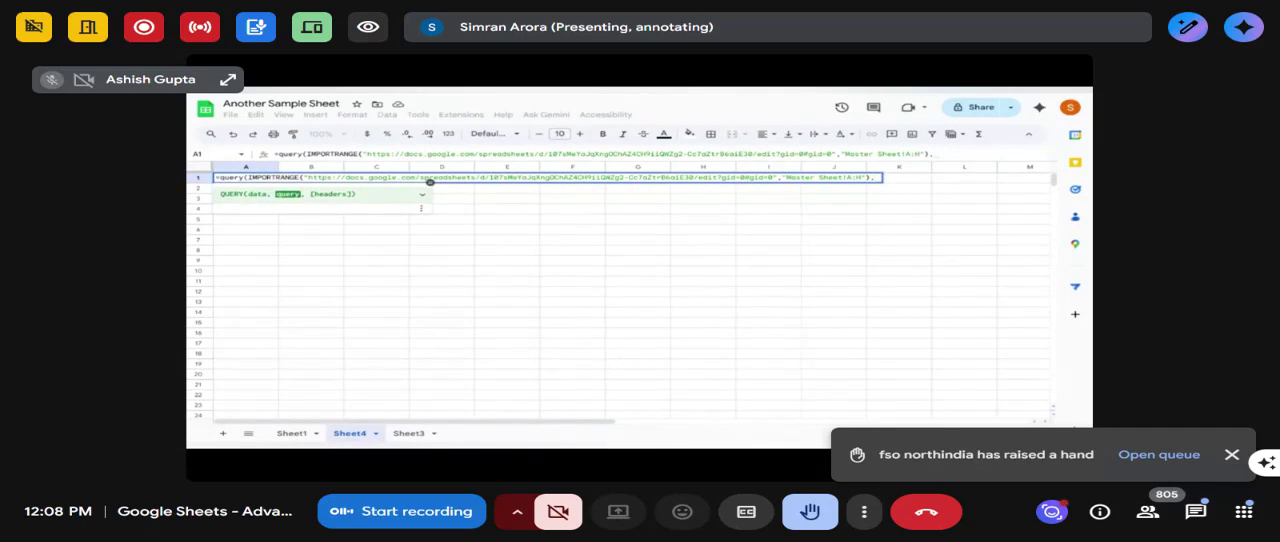
text("Select)
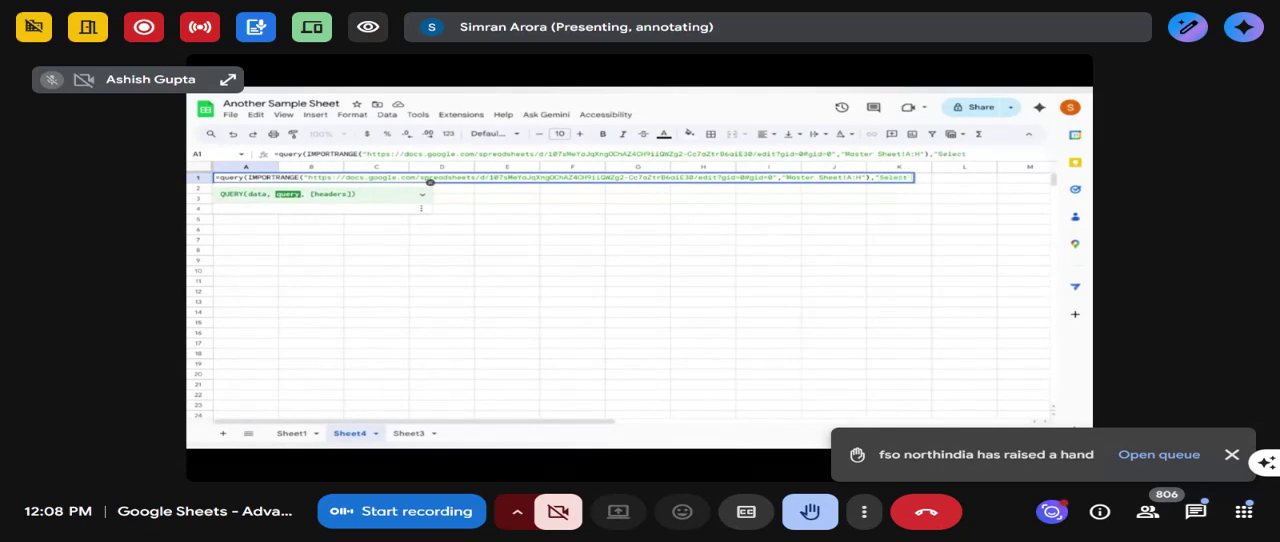
text( Col1, Col3, Col)
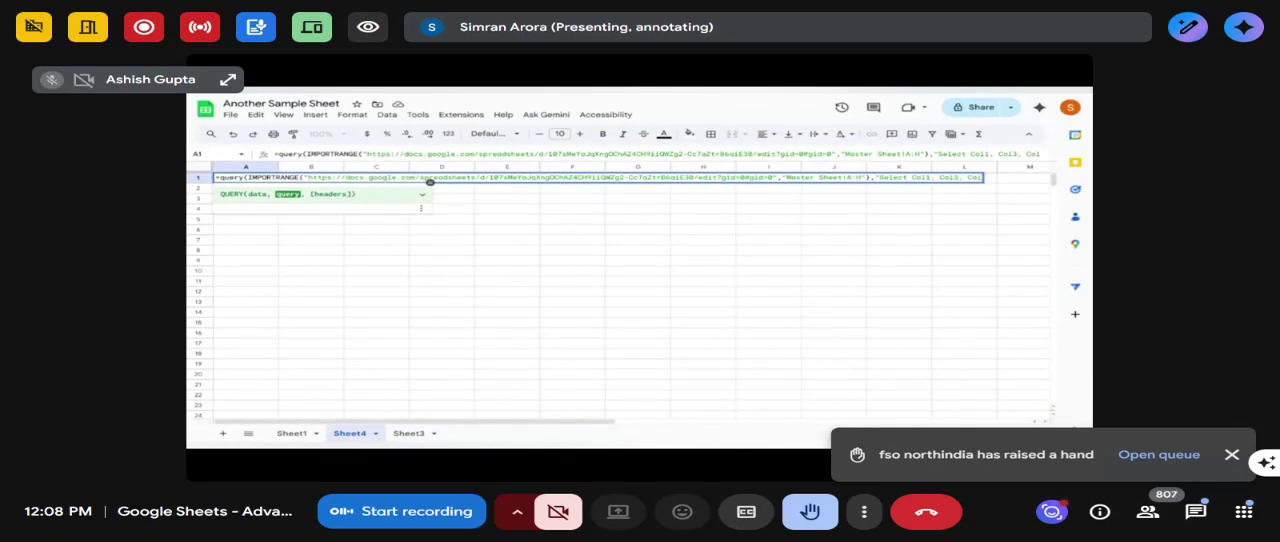
text(5"))
- Complete the Sheet4 QUERY formula with the query string "Select Col1, Col3, Col5", close it and enter it
key(Return)
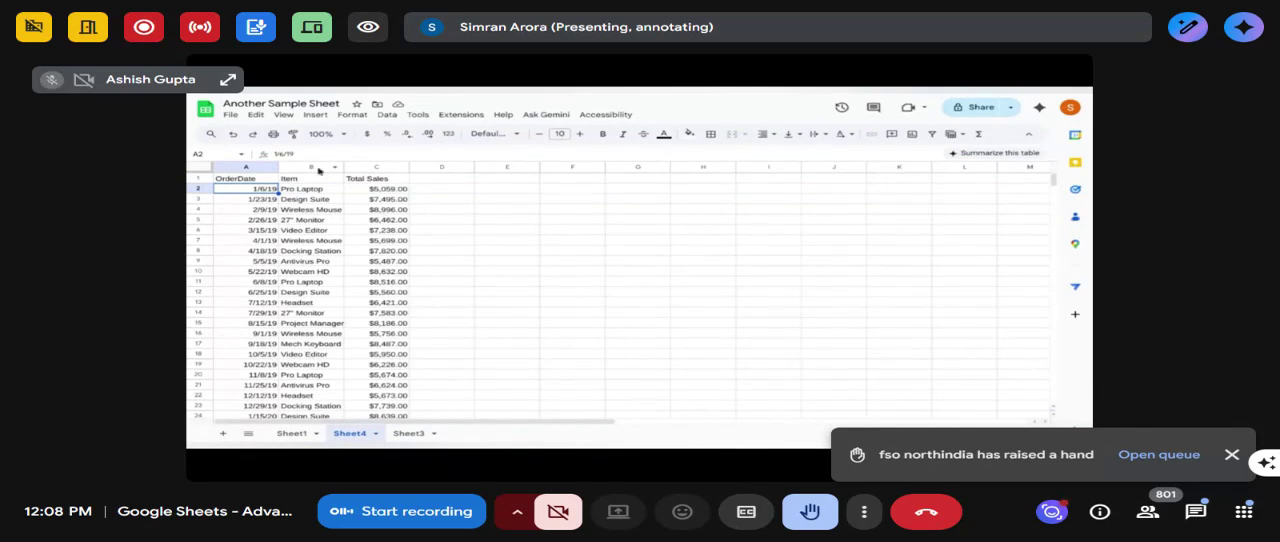
- Add a new sheet to Another Sample Sheet and start an IMPORTDATA formula in cell A1
click(222, 436)
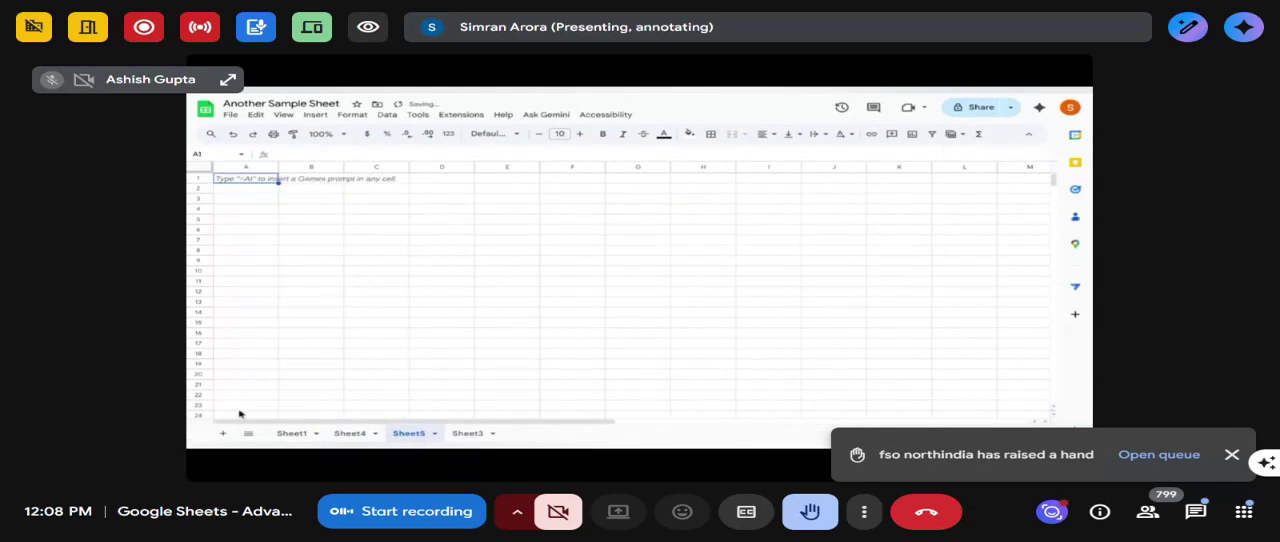
text(=import)
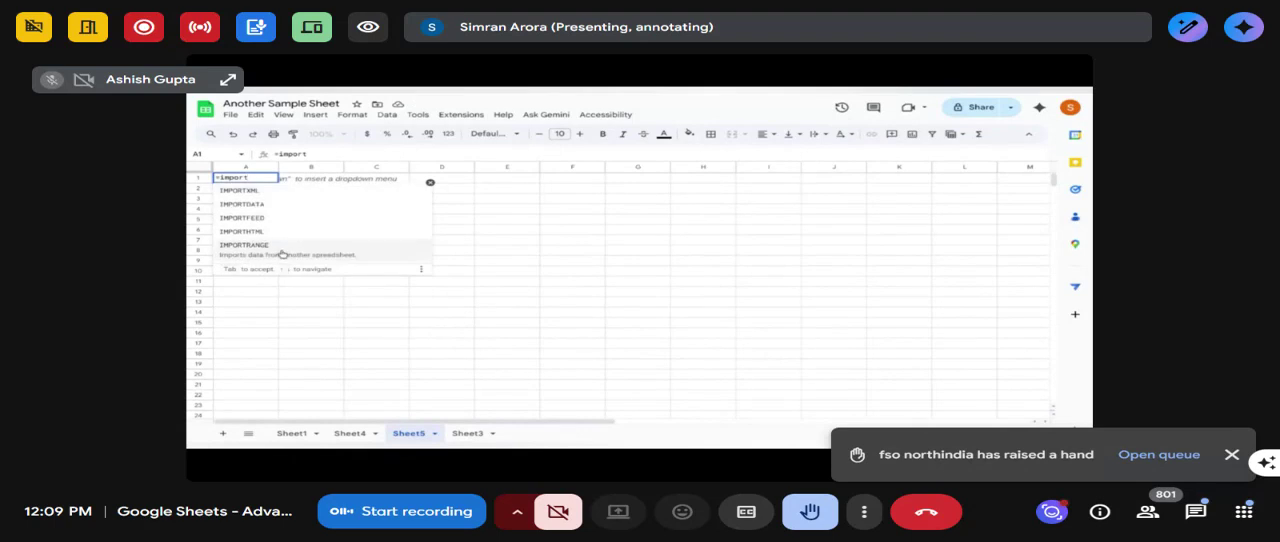
click(246, 211)
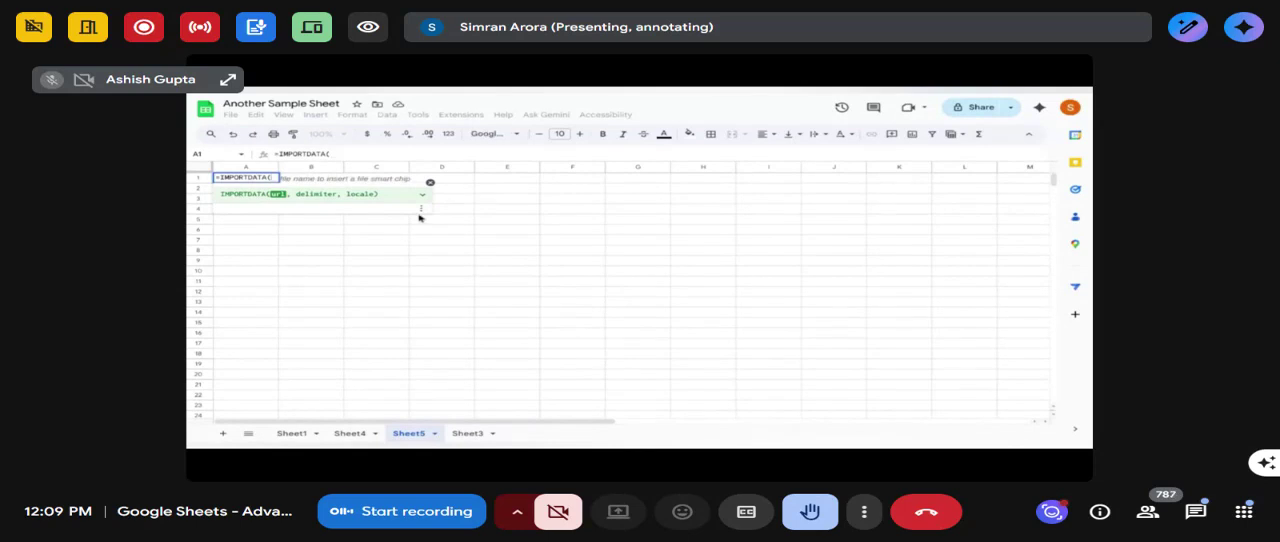
- Give IMPORTDATA the copied addresses.csv URL in quotes, enter the formula and allow access to external data
text(")
text(https://people.sc.fsu.edu/~jburkardt/data/csv/addresses.csv)
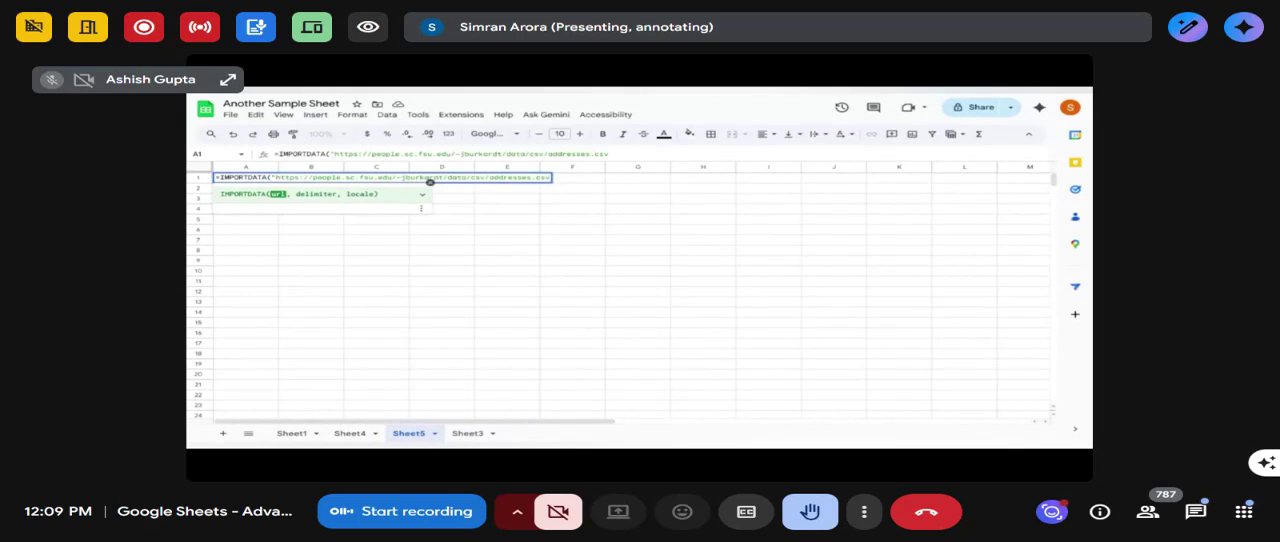
text("))
key(Return)
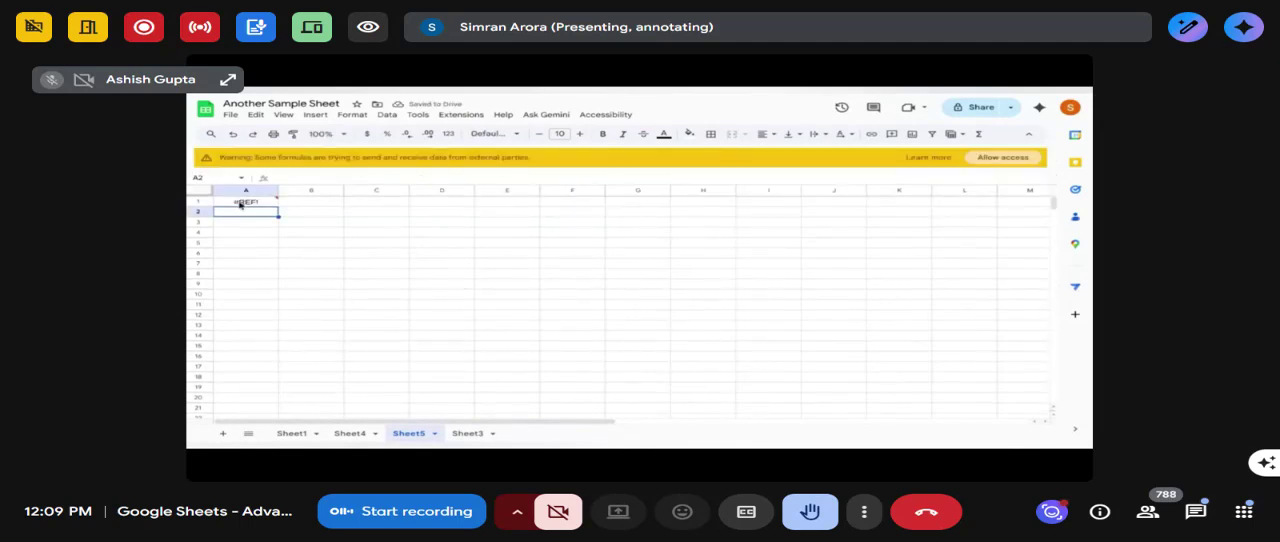
click(245, 203)
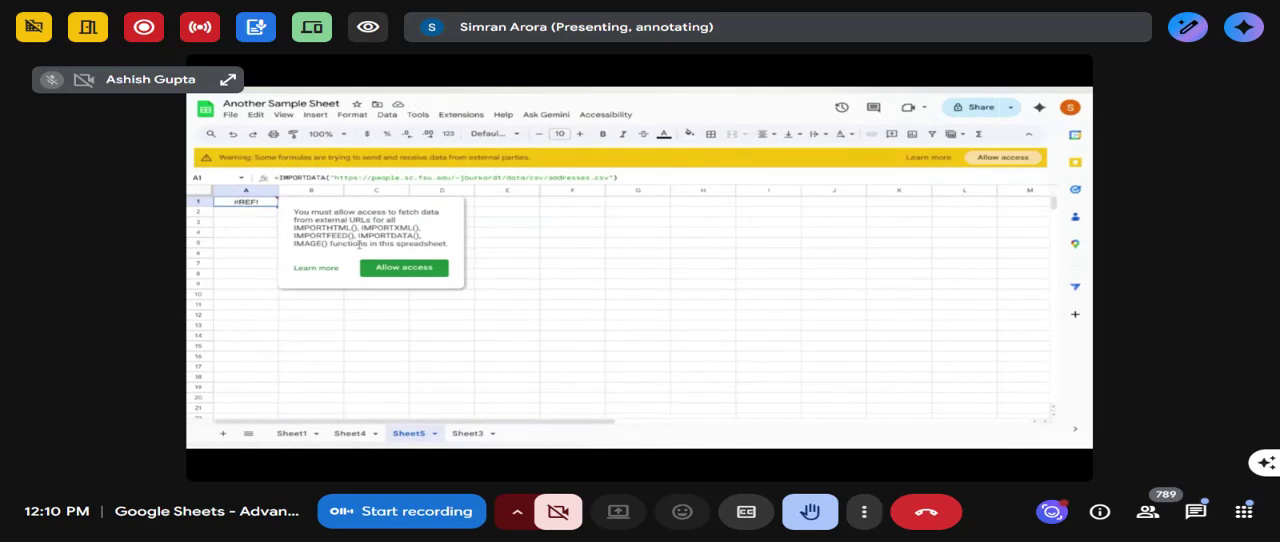
click(403, 267)
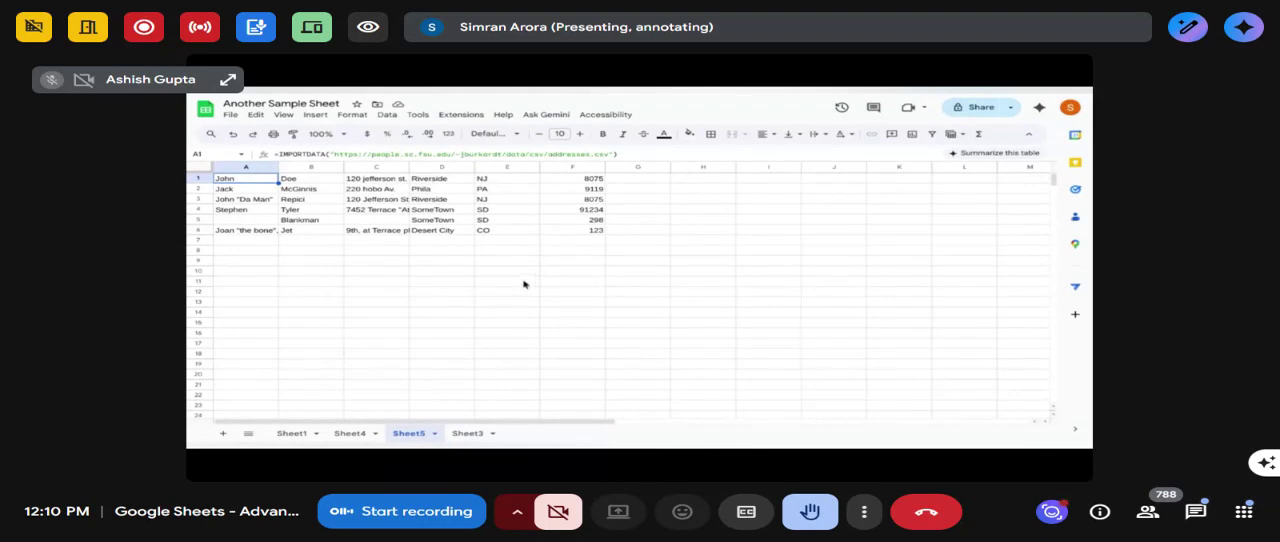
- Request Otter.ai's AI Notetaker, decline automatic joining of calendar meetings, and start the Otter.ai recording of the meeting
click(422, 512)
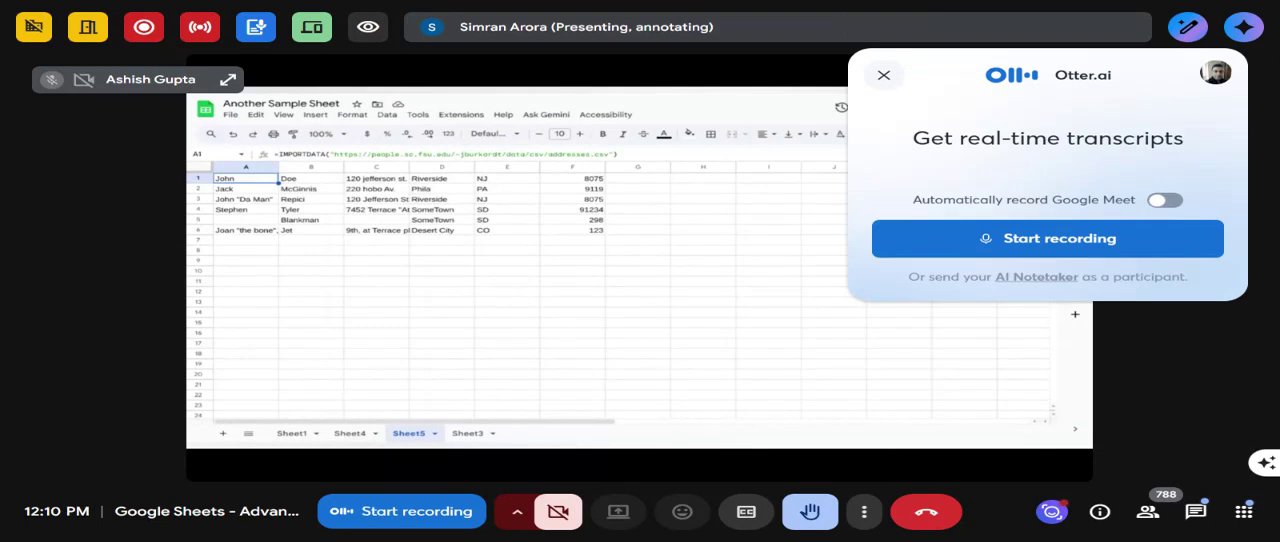
click(1034, 277)
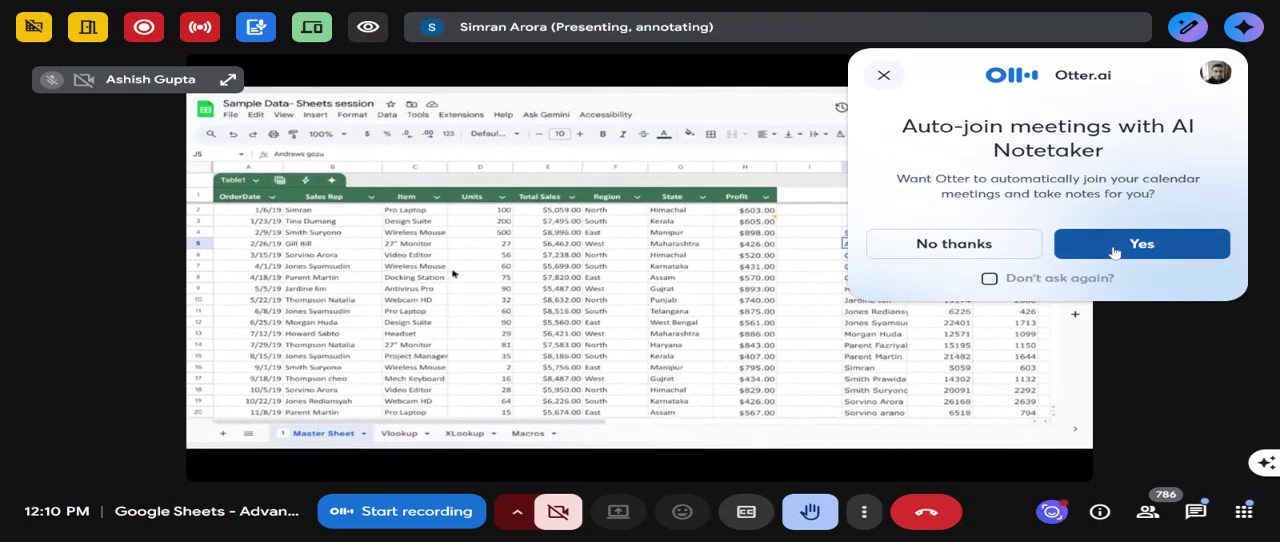
click(982, 243)
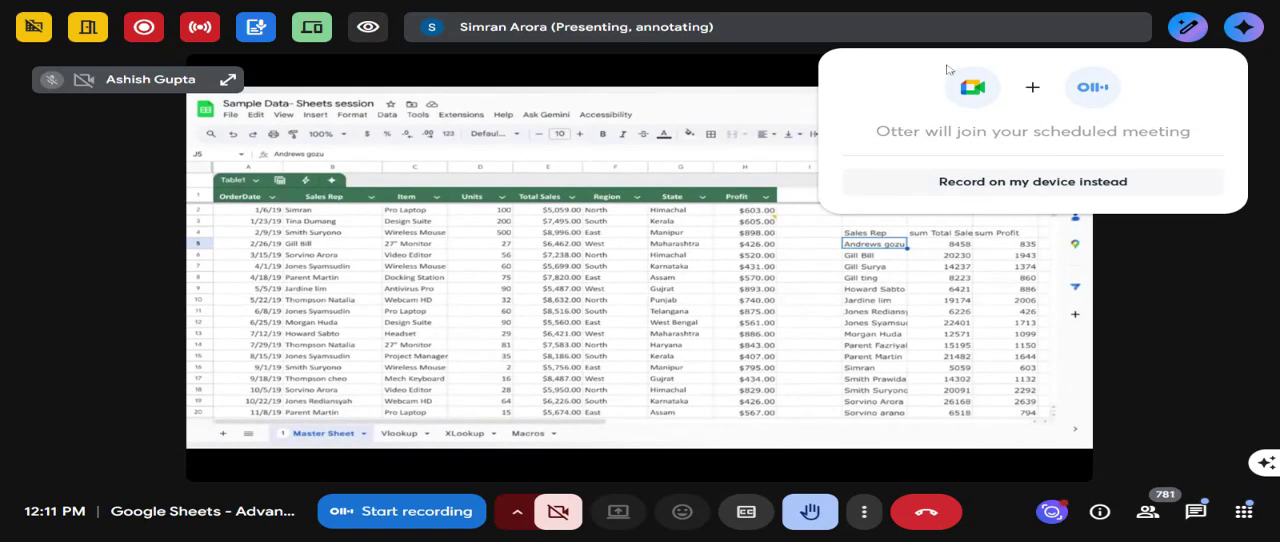
key(ctrl+a)
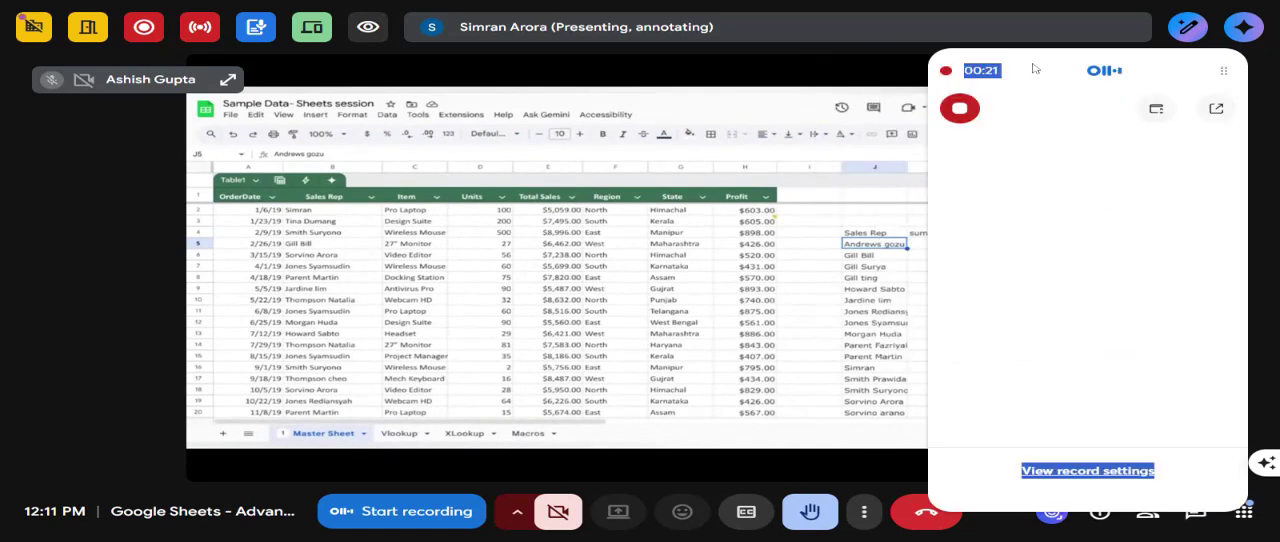
click(1152, 112)
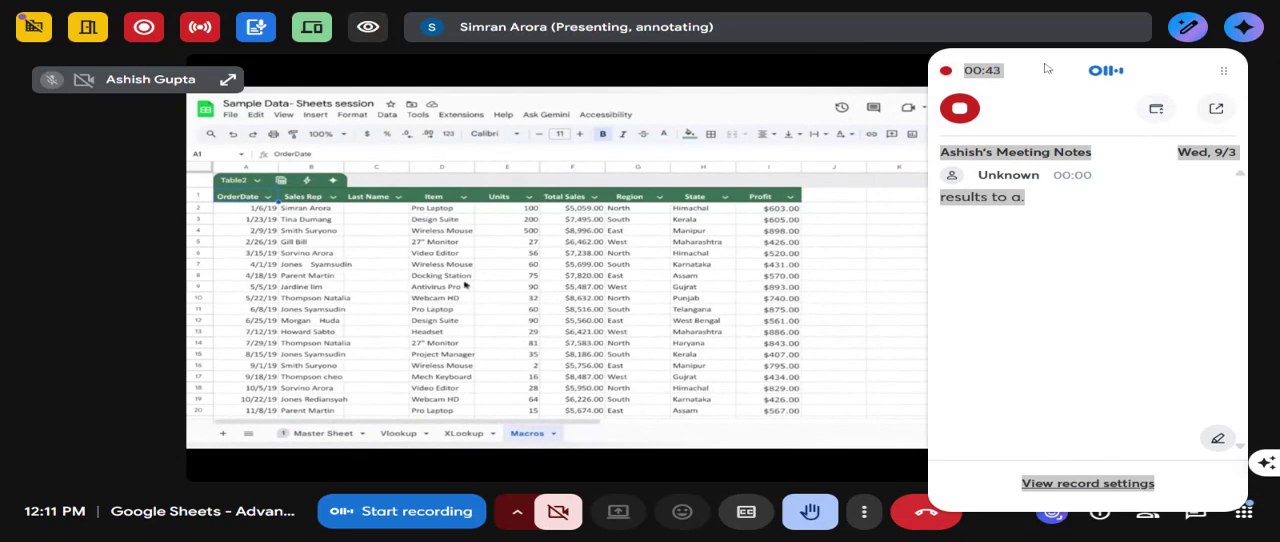
- Move the Otter.ai recording panel aside to uncover more of the shared spreadsheet
click(1115, 67)
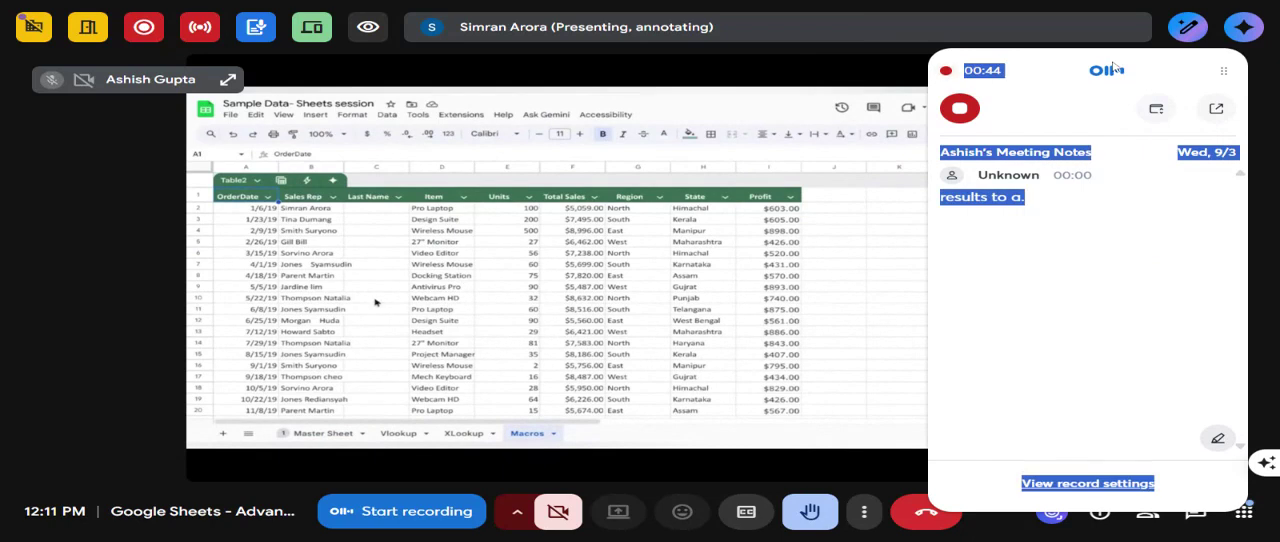
click(1222, 66)
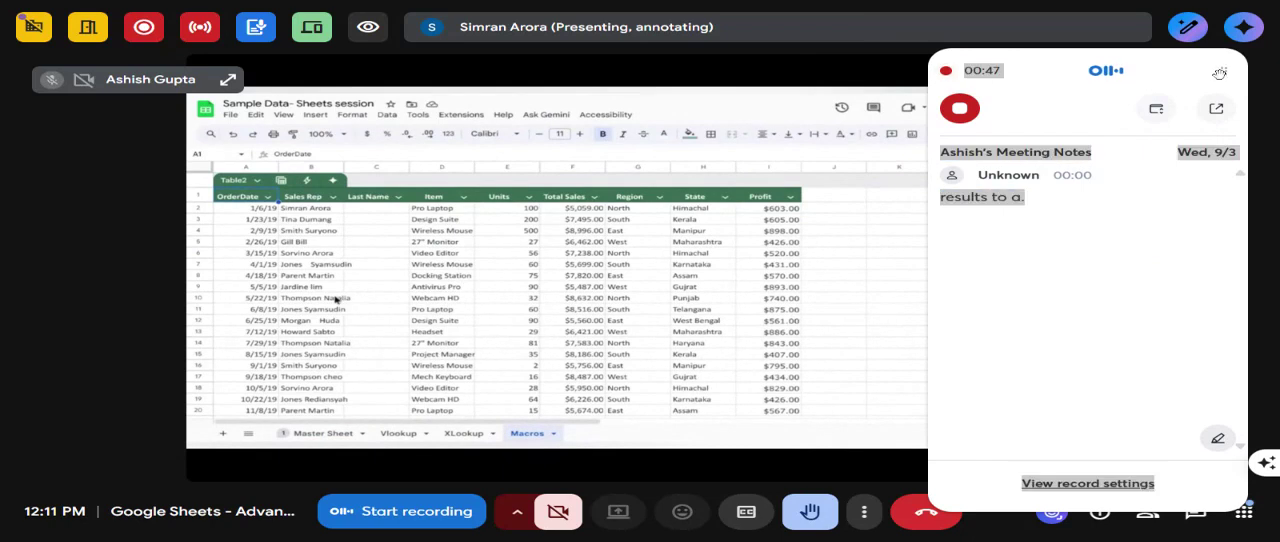
drag(1222, 70, 1279, 76)
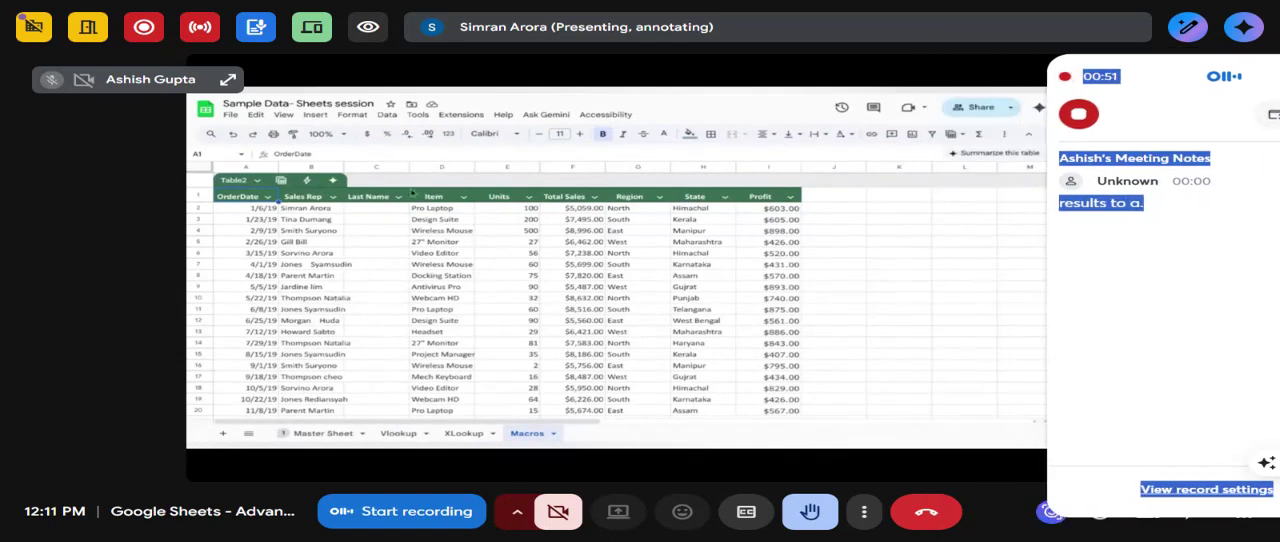
- Start recording a new macro on the Macros sheet of Sample Data- Sheets session
click(504, 116)
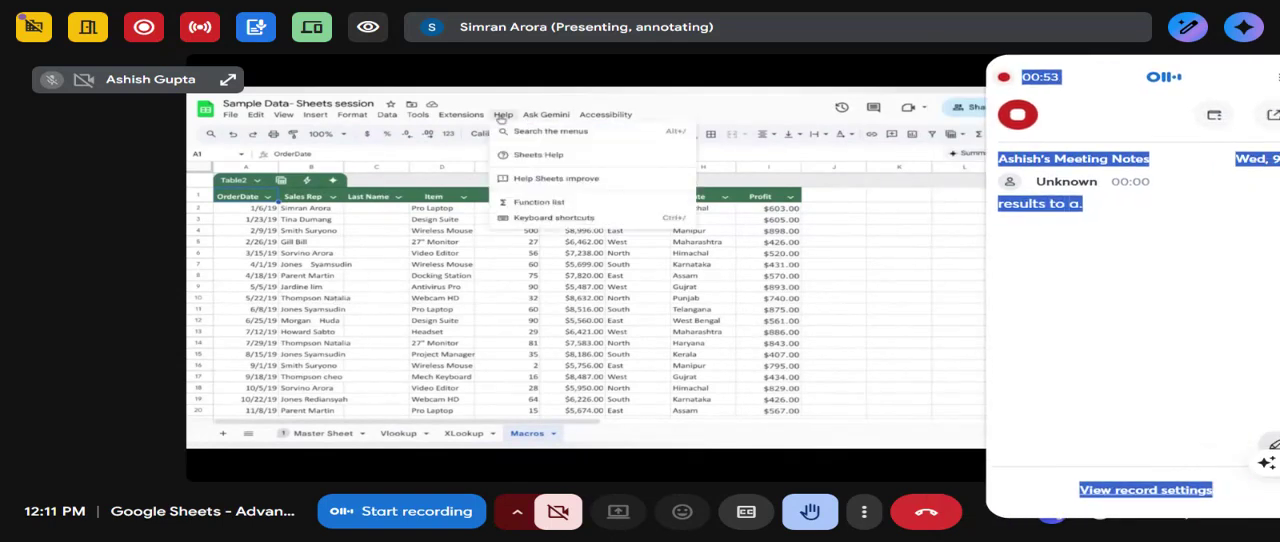
mouse_move(468, 117)
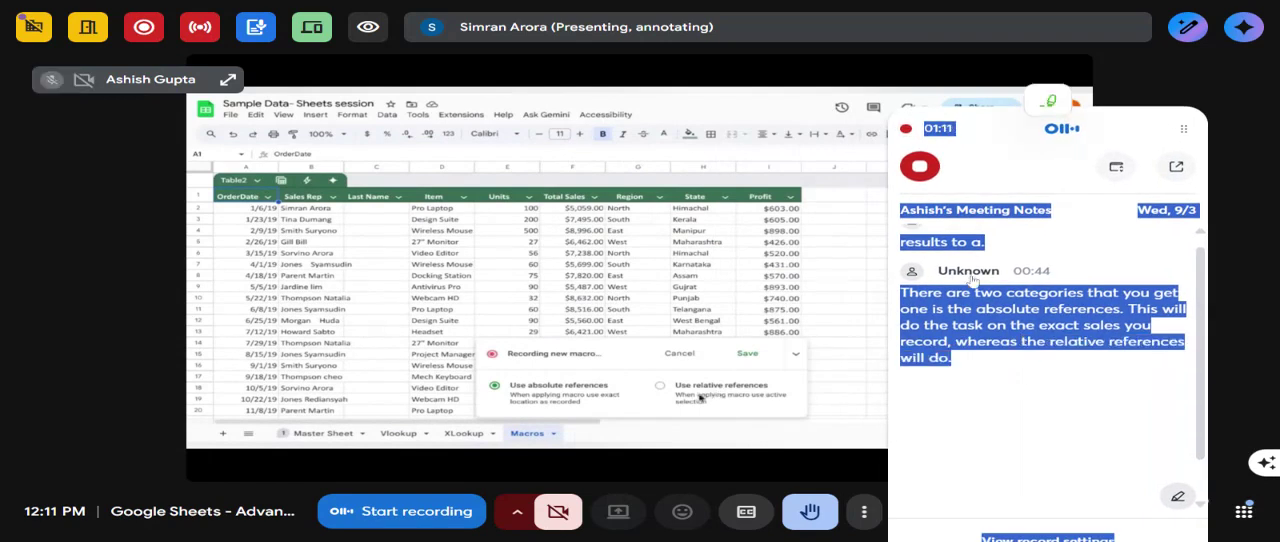
- Collapse the Otter.ai transcript, open and dismiss the meeting's Gemini panel, and reposition the compact recorder
click(1117, 168)
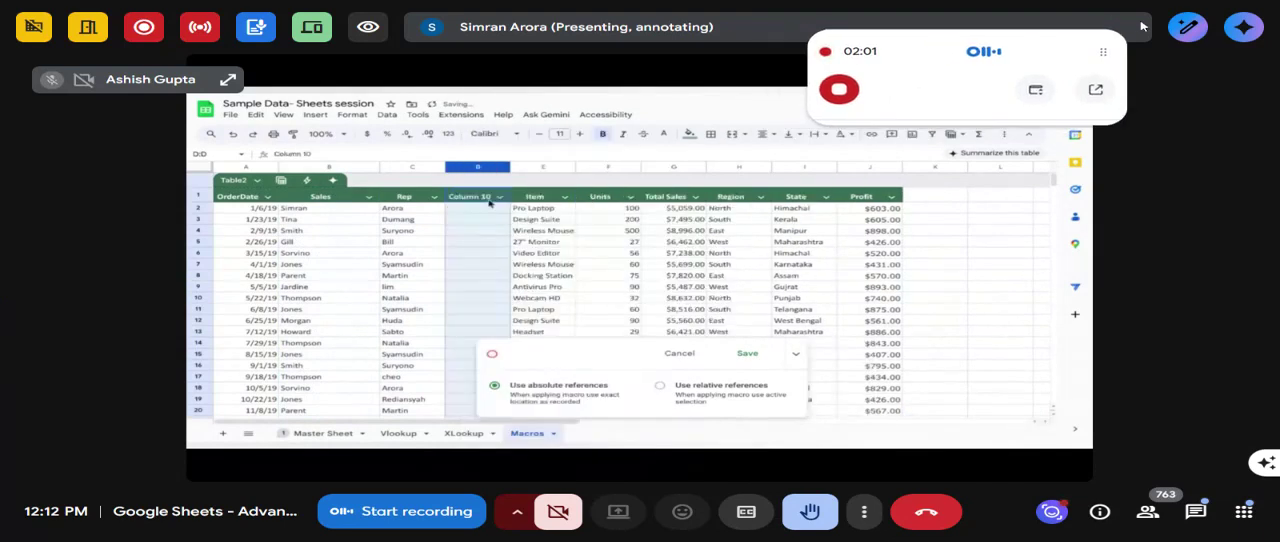
click(1243, 27)
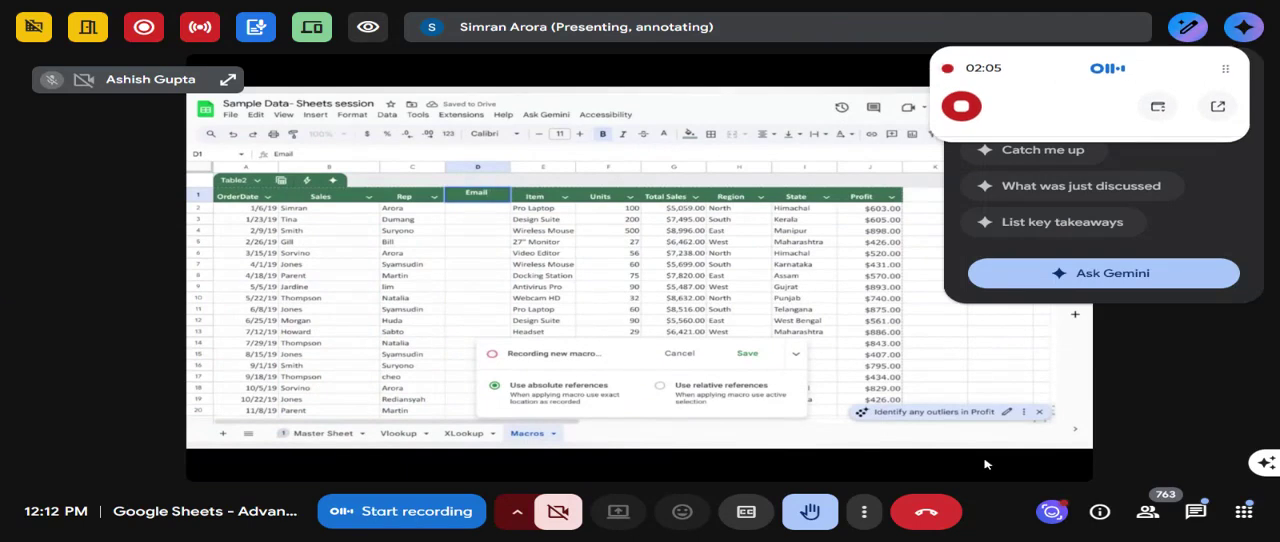
click(1079, 416)
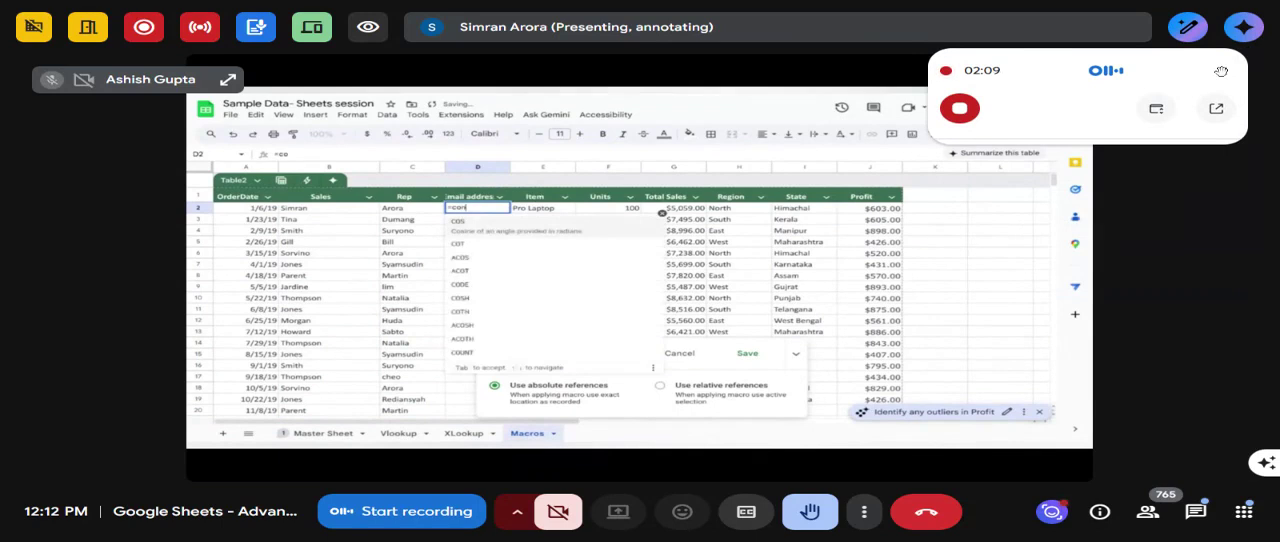
drag(1221, 71, 1235, 56)
click(524, 234)
click(339, 210)
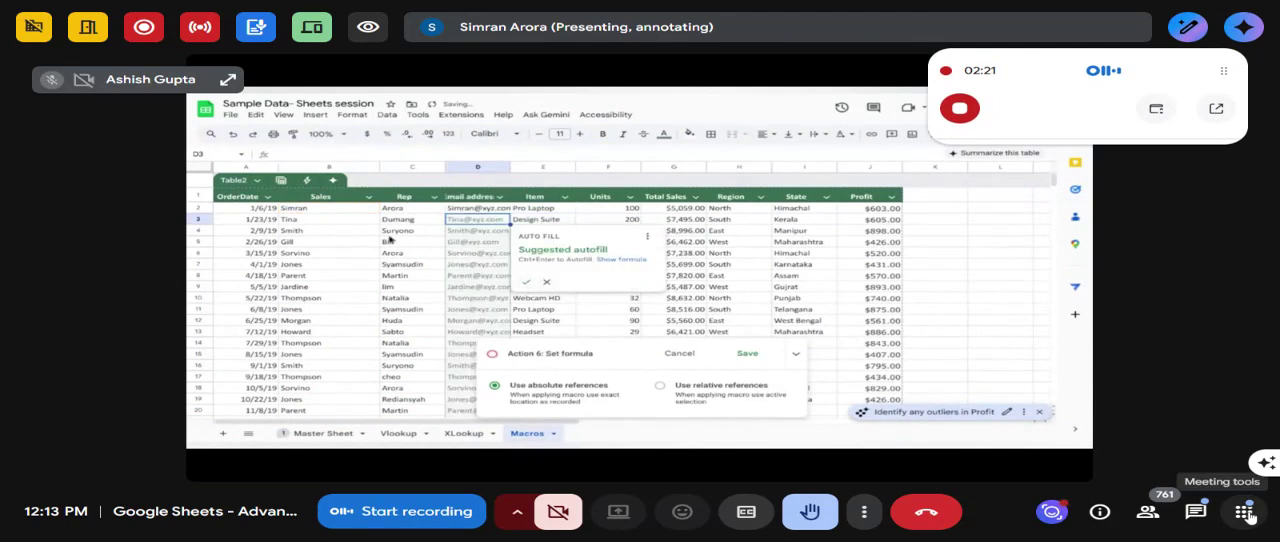
- Look through the featured add-ons in the meeting tools, moving the Otter.ai recorder clear, and close them
click(1246, 513)
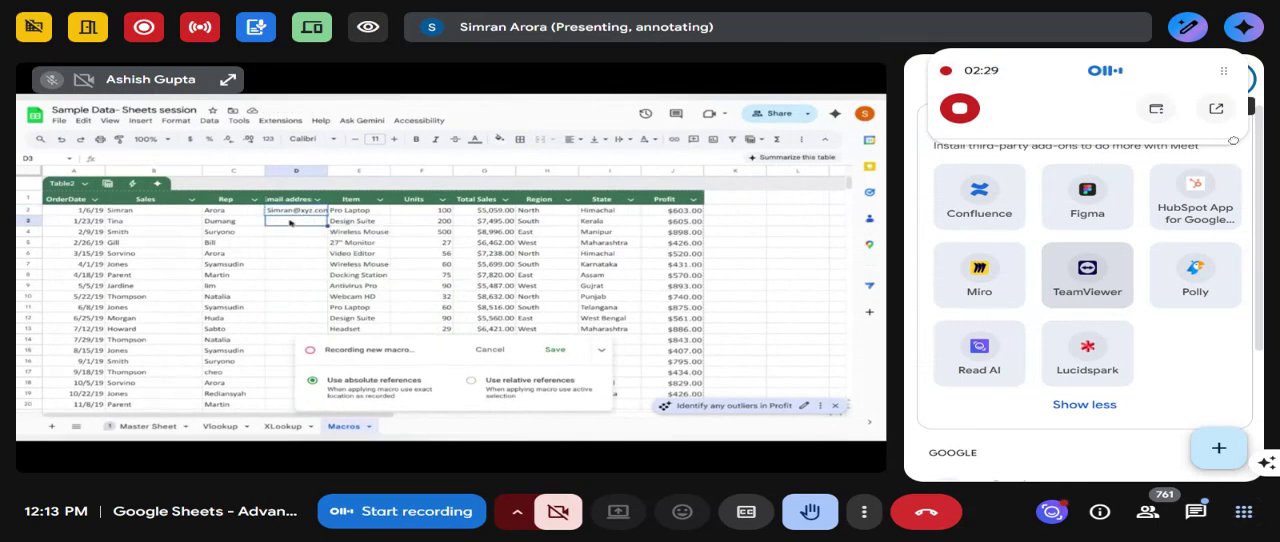
drag(1224, 73, 1231, 238)
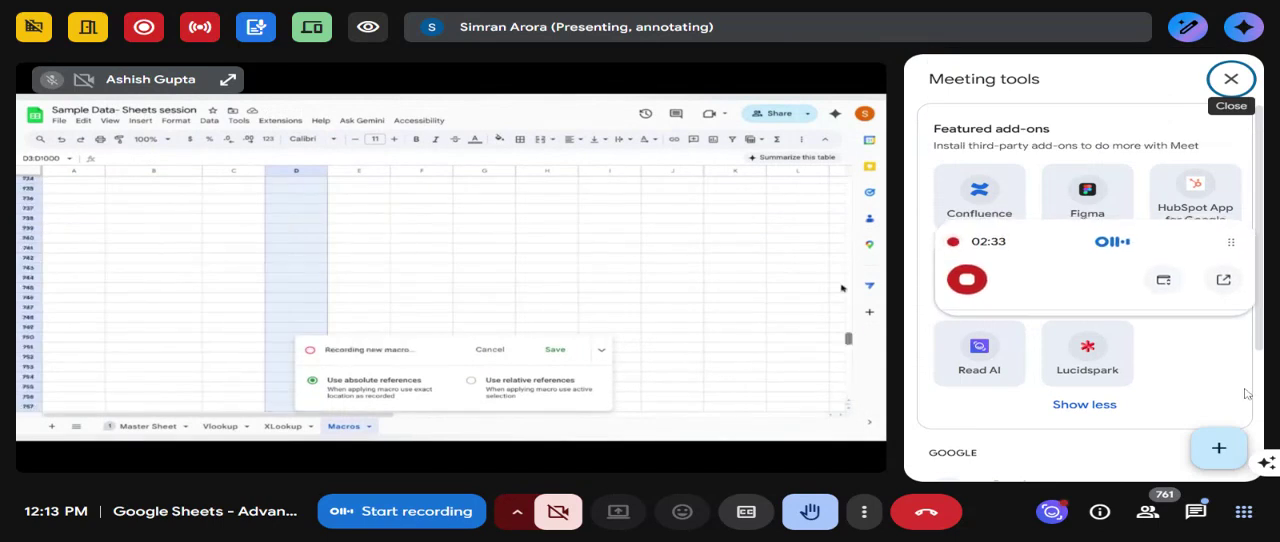
drag(1231, 240, 1229, 209)
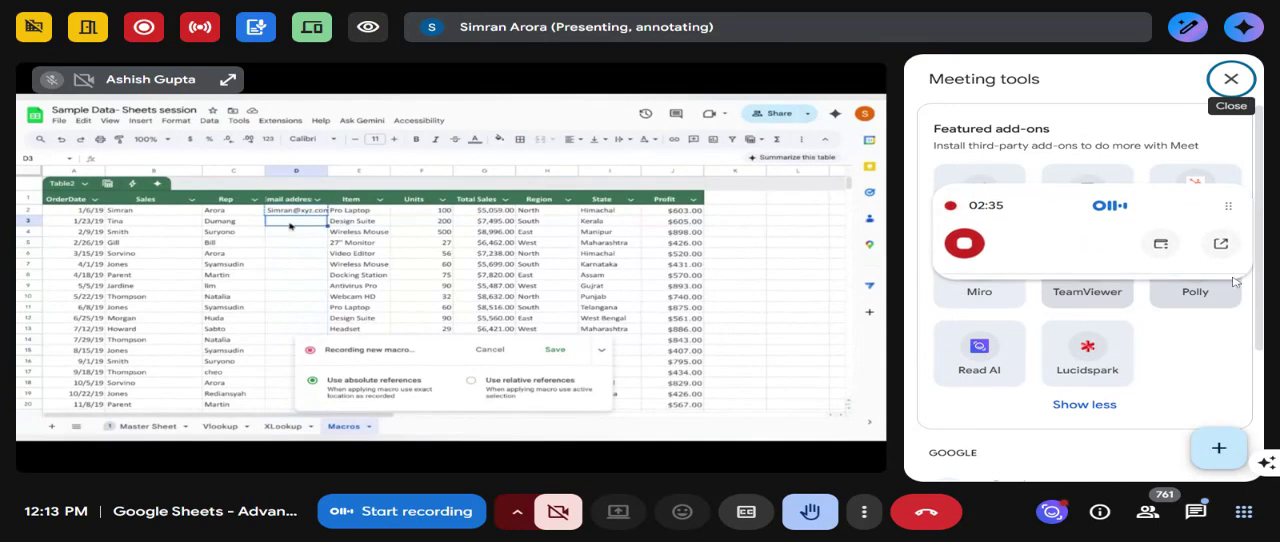
click(1231, 78)
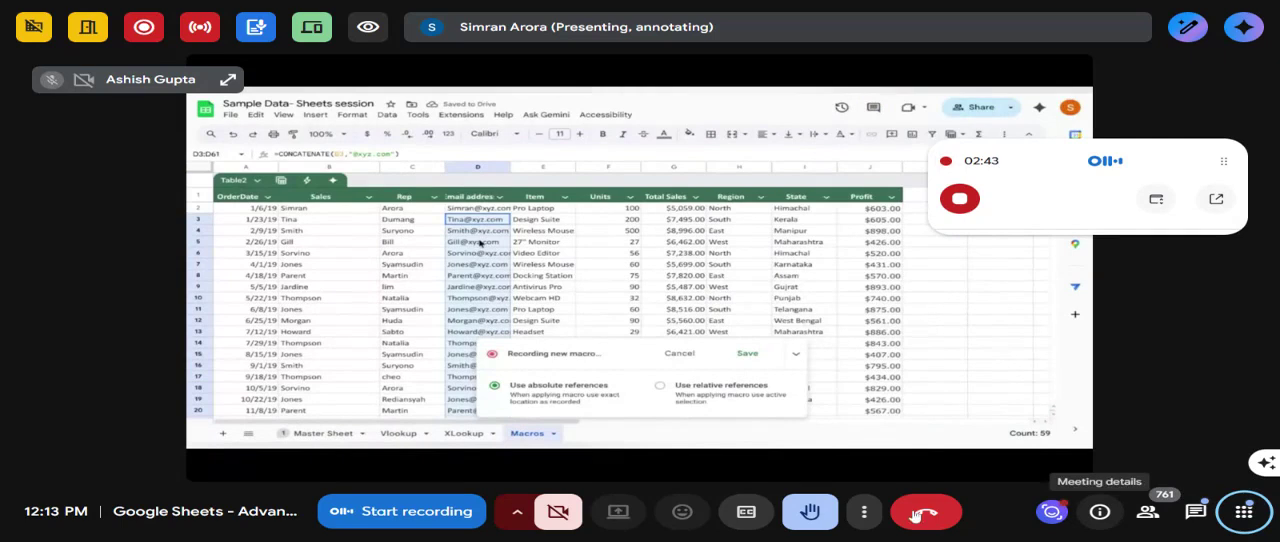
- Move the Otter.ai recorder clear of the meeting options and change the meeting layout to Sidebar
click(859, 514)
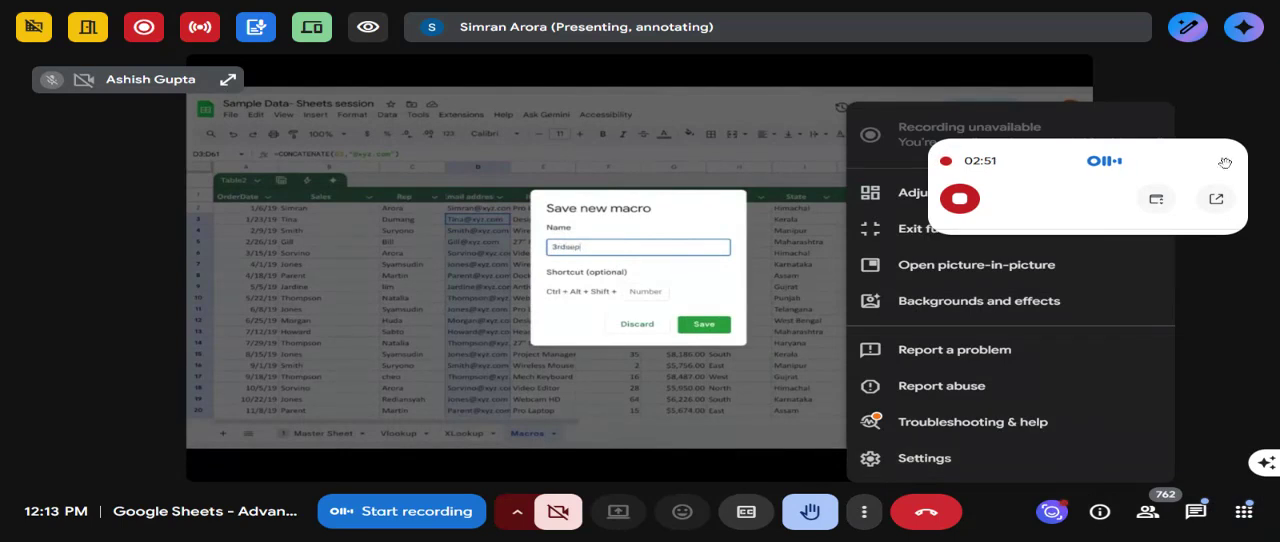
drag(1225, 160, 1240, 113)
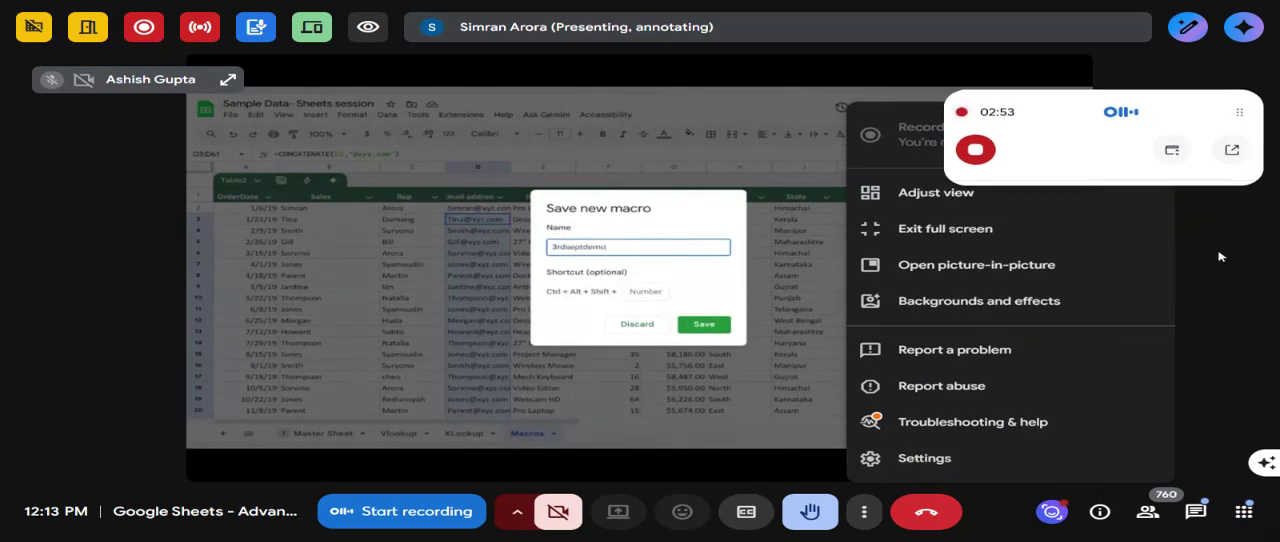
click(1218, 256)
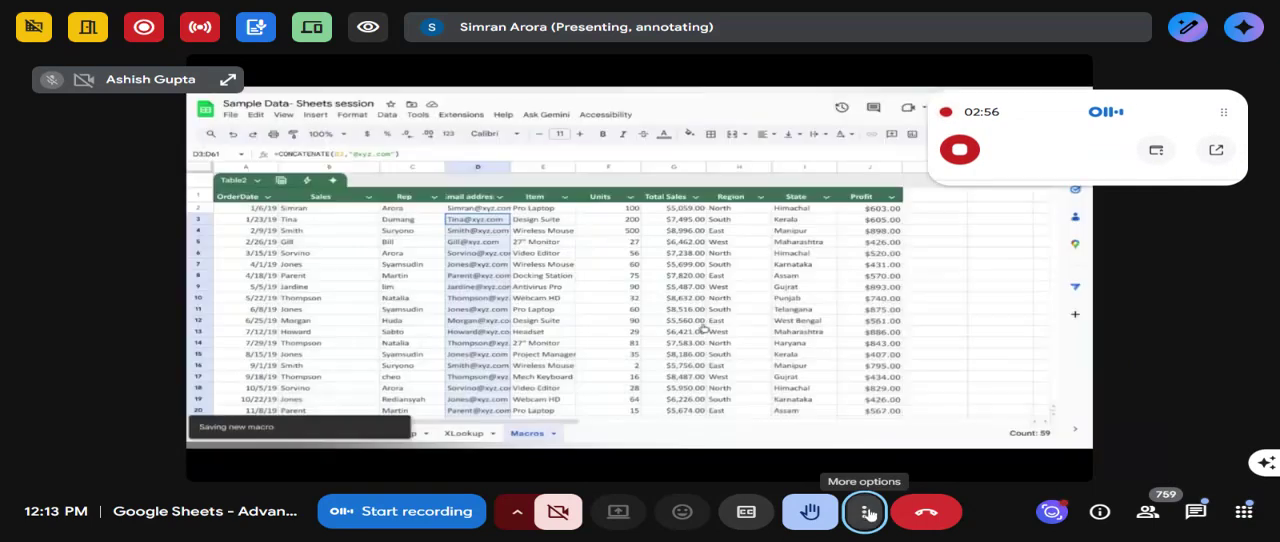
click(866, 512)
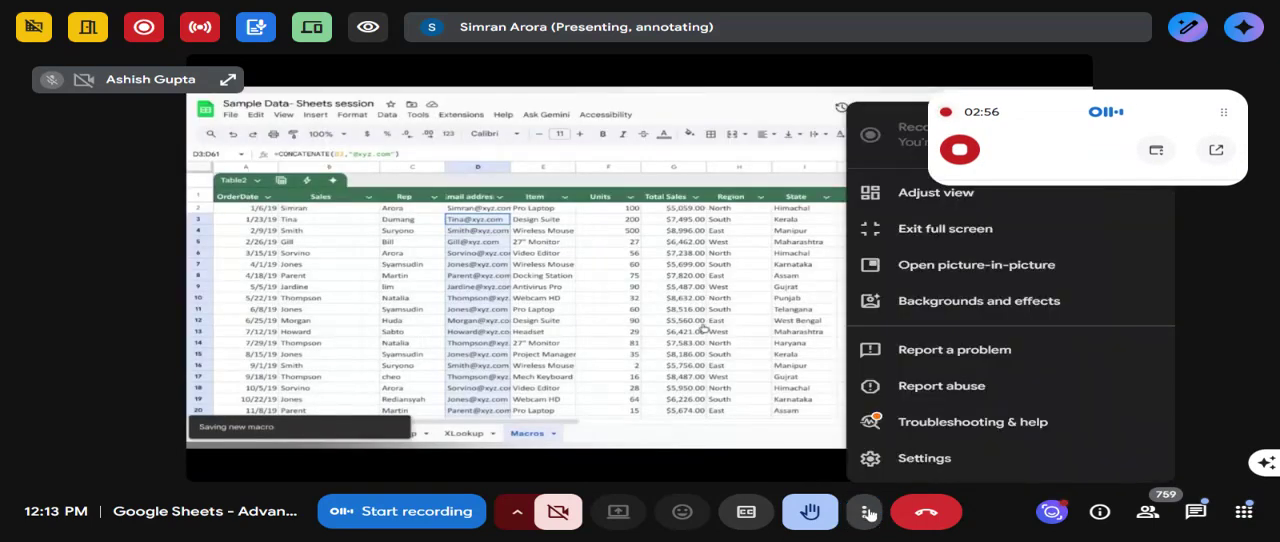
click(910, 196)
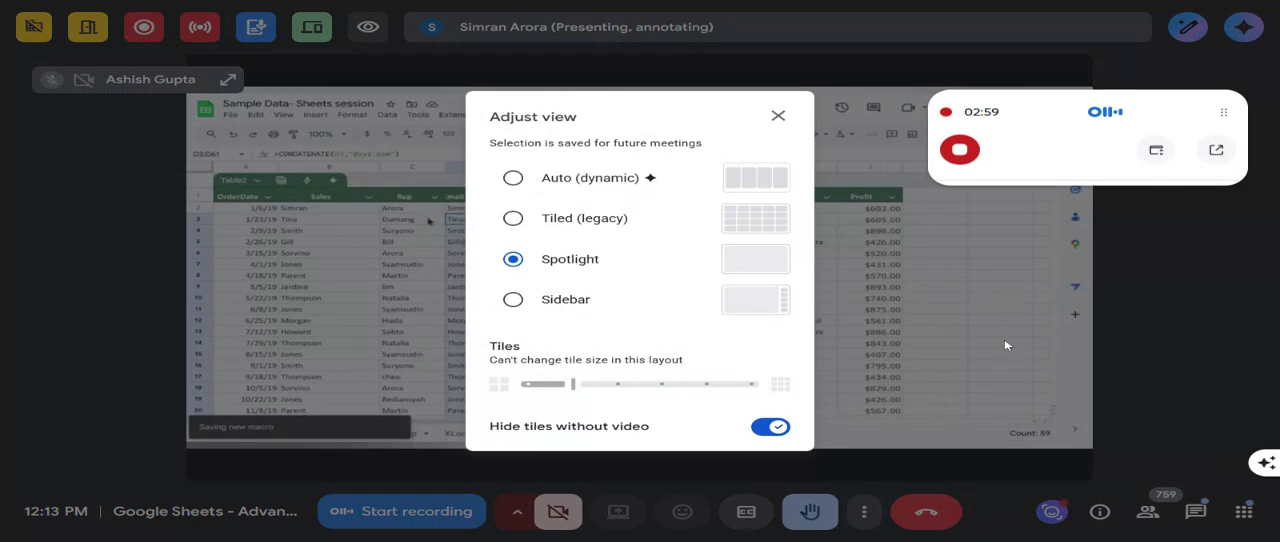
click(586, 305)
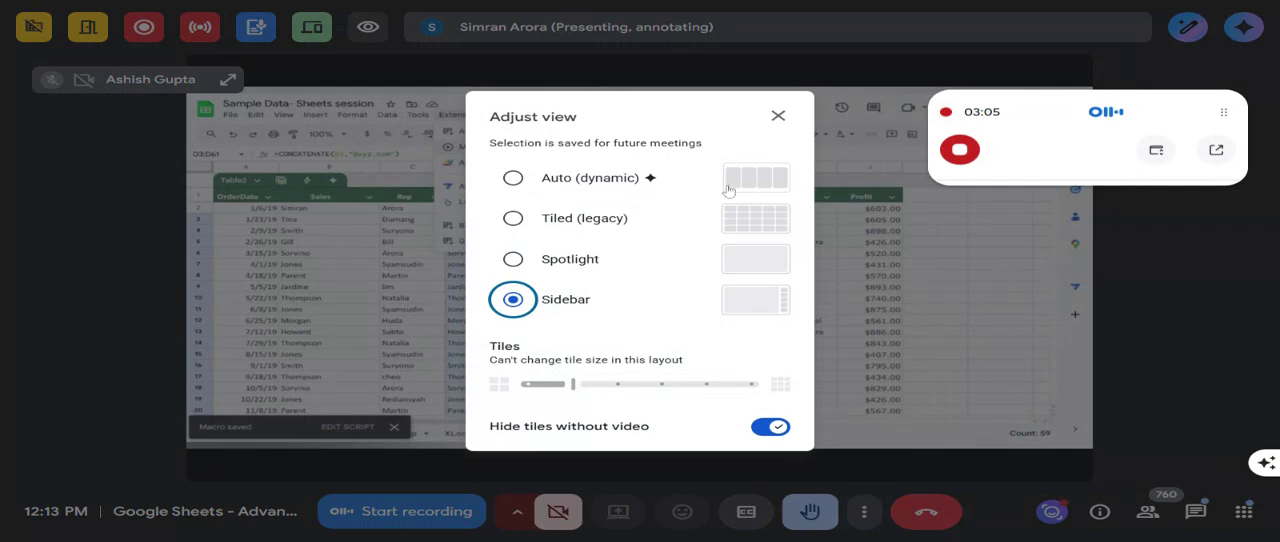
click(778, 117)
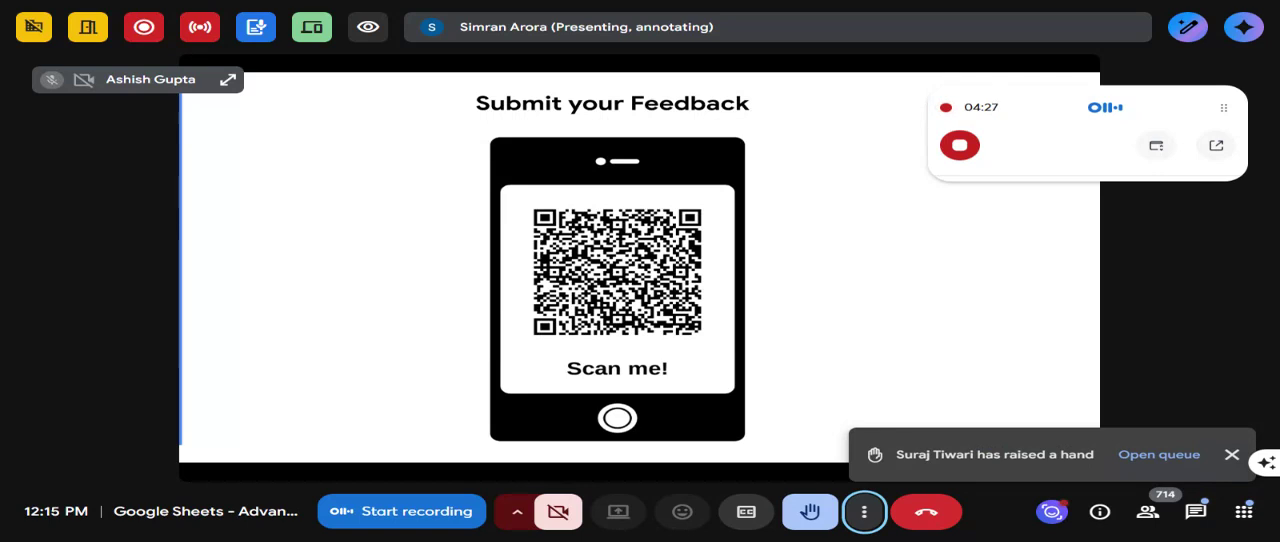
- Lower the raised hand in the meeting and dismiss the notification about another participant's raised hand
click(812, 516)
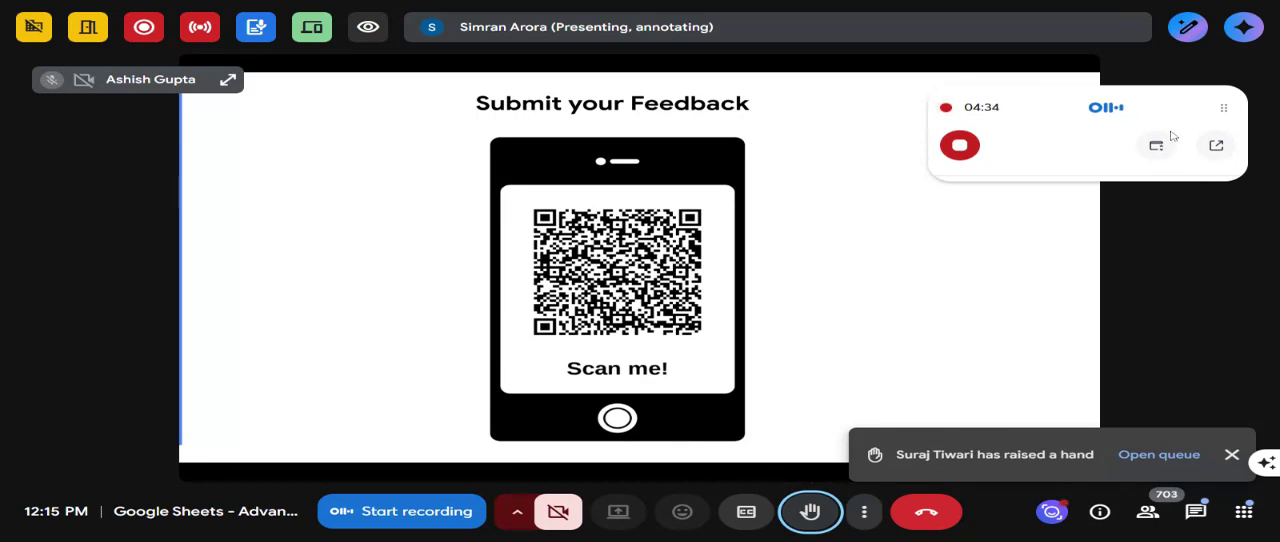
drag(1225, 108, 1279, 110)
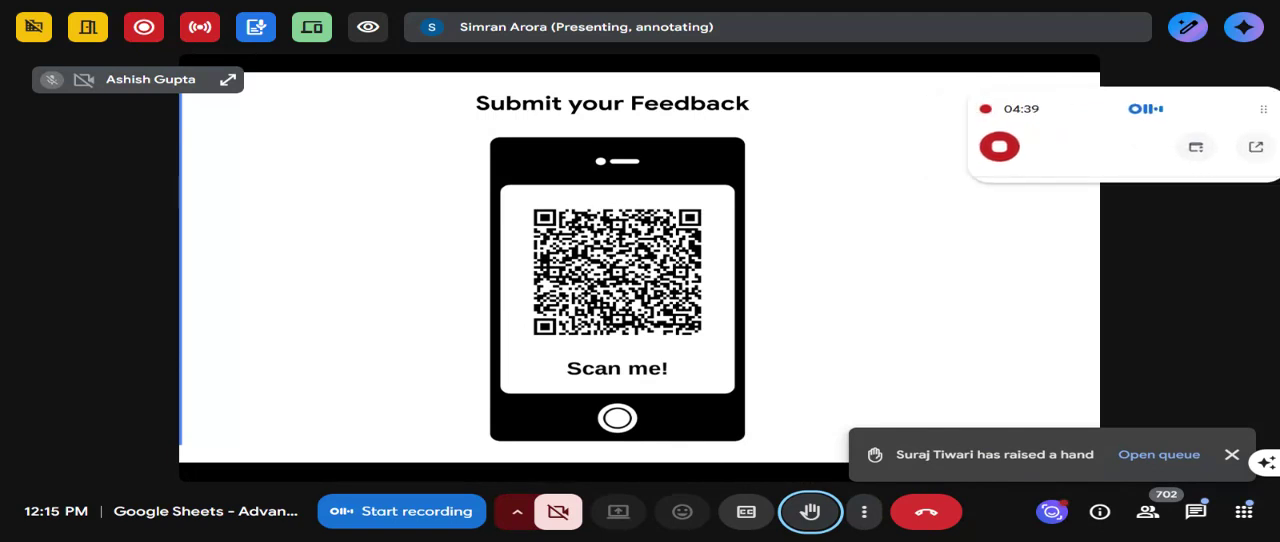
click(1206, 32)
click(1213, 419)
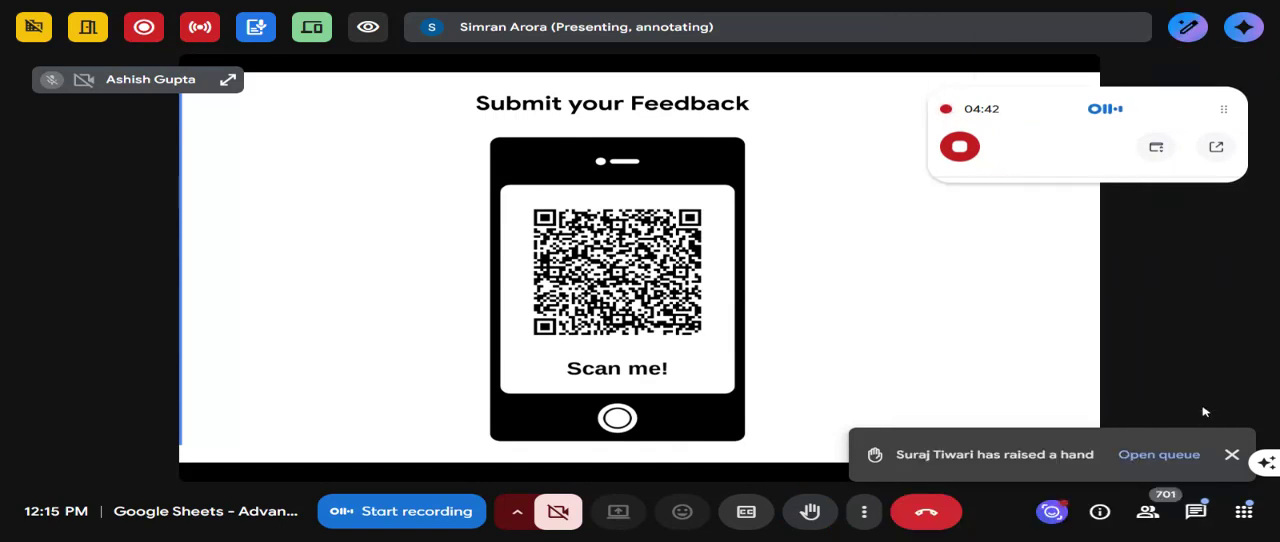
click(1232, 454)
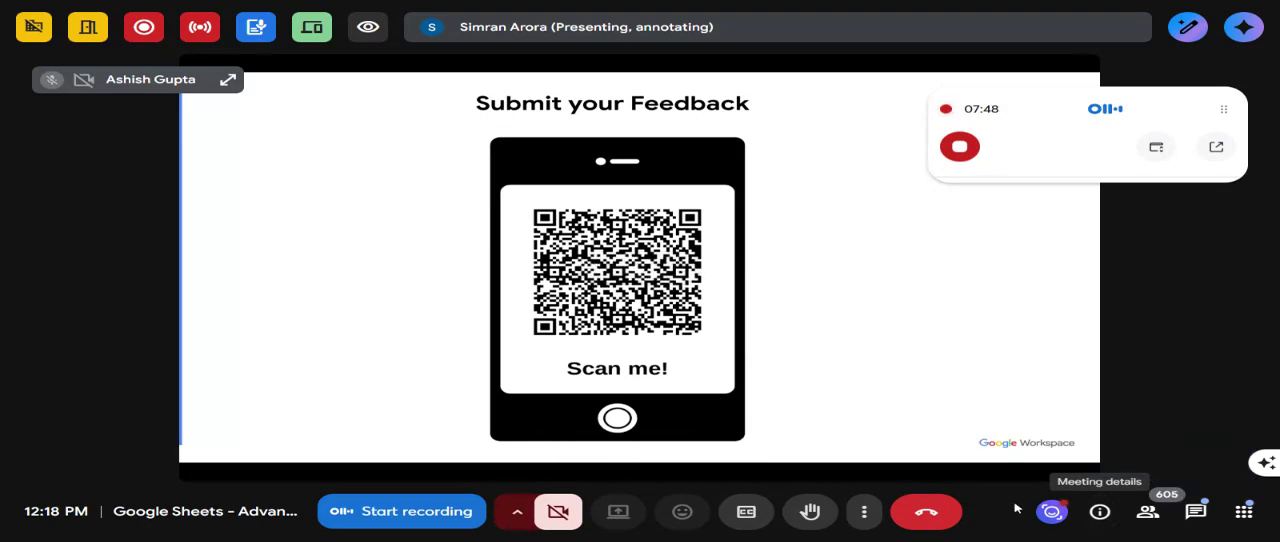
mouse_move(1268, 466)
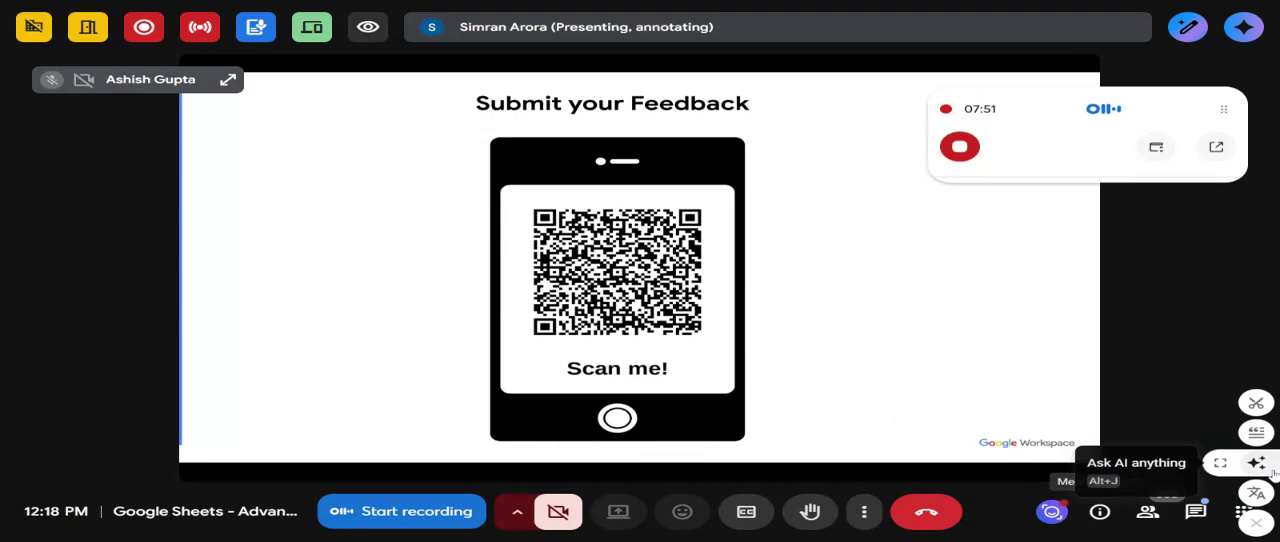